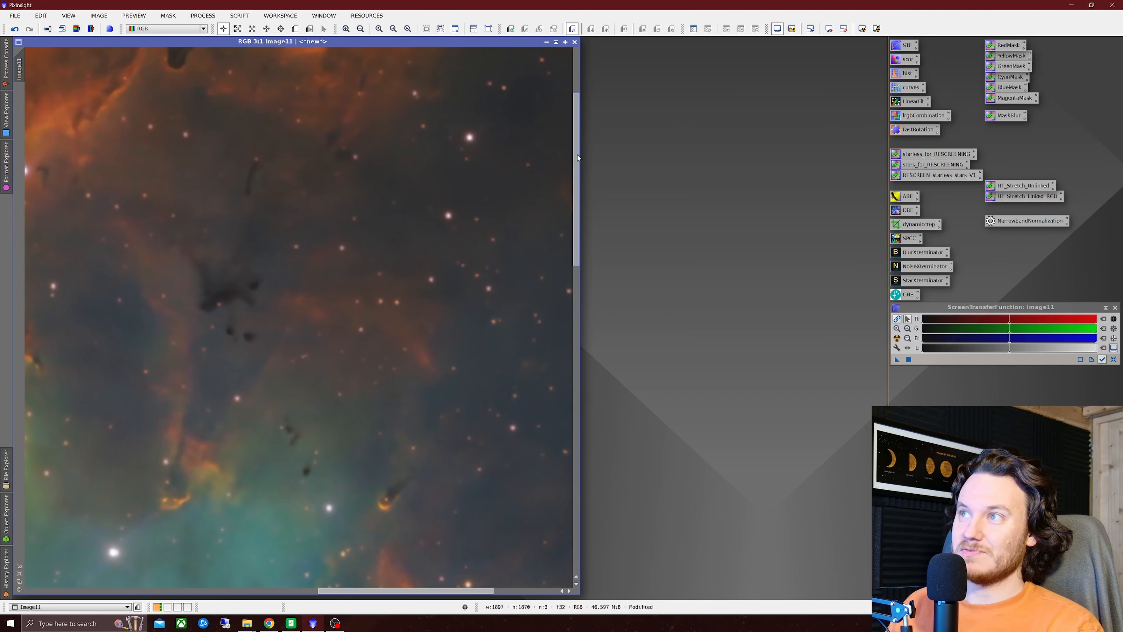
# Examine the finished colour nebula image, from its close-up details to the full frame
pyautogui.moveTo(576, 155); pyautogui.dragTo(573, 331)
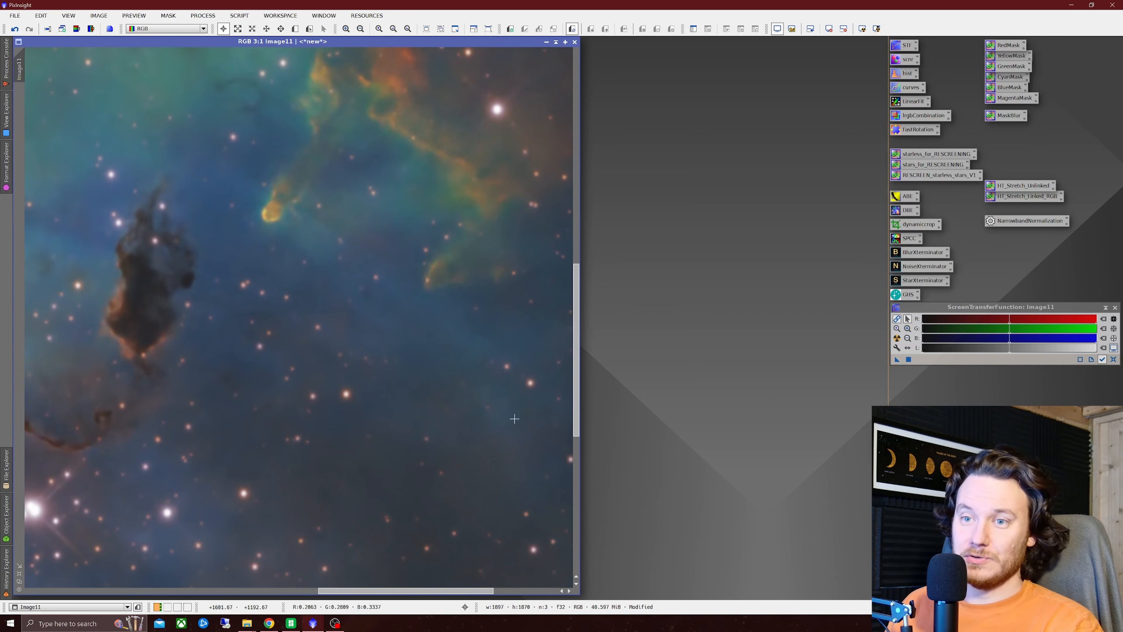
pyautogui.moveTo(434, 591); pyautogui.dragTo(273, 603)
pyautogui.scroll(-4, 365, 386)
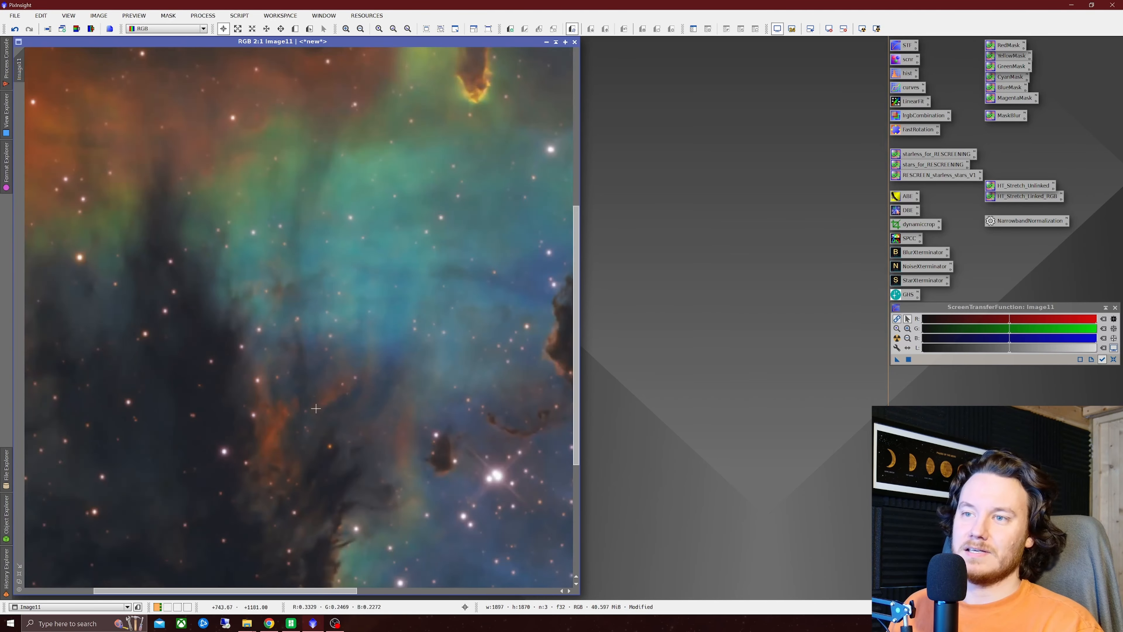
pyautogui.scroll(2, 366, 386)
pyautogui.scroll(-1, 365, 387)
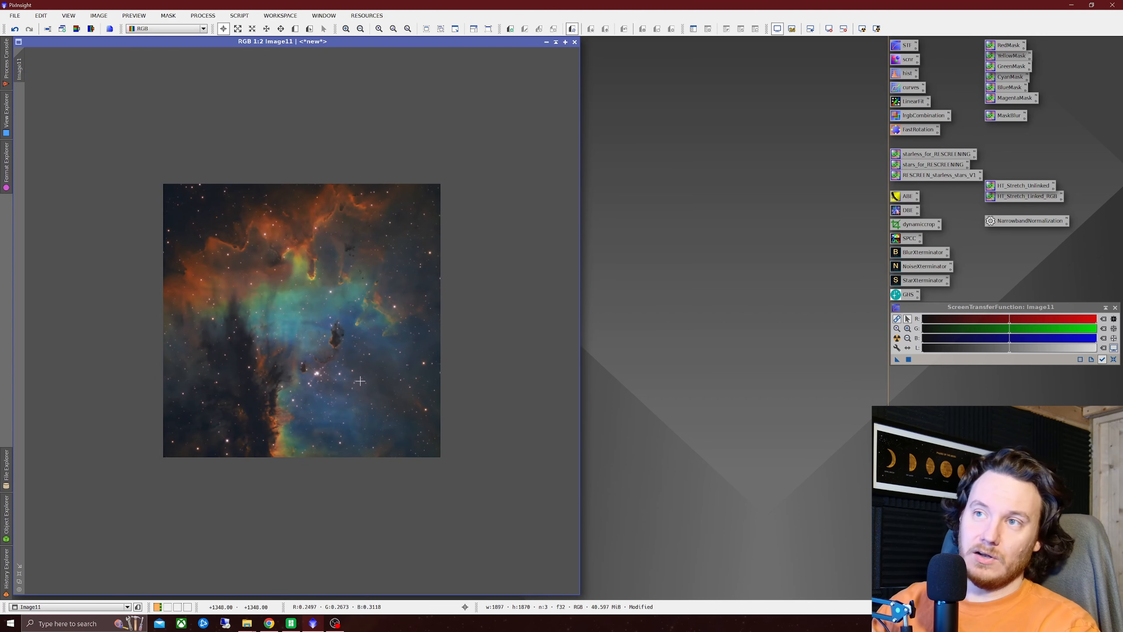
pyautogui.scroll(1, 307, 282)
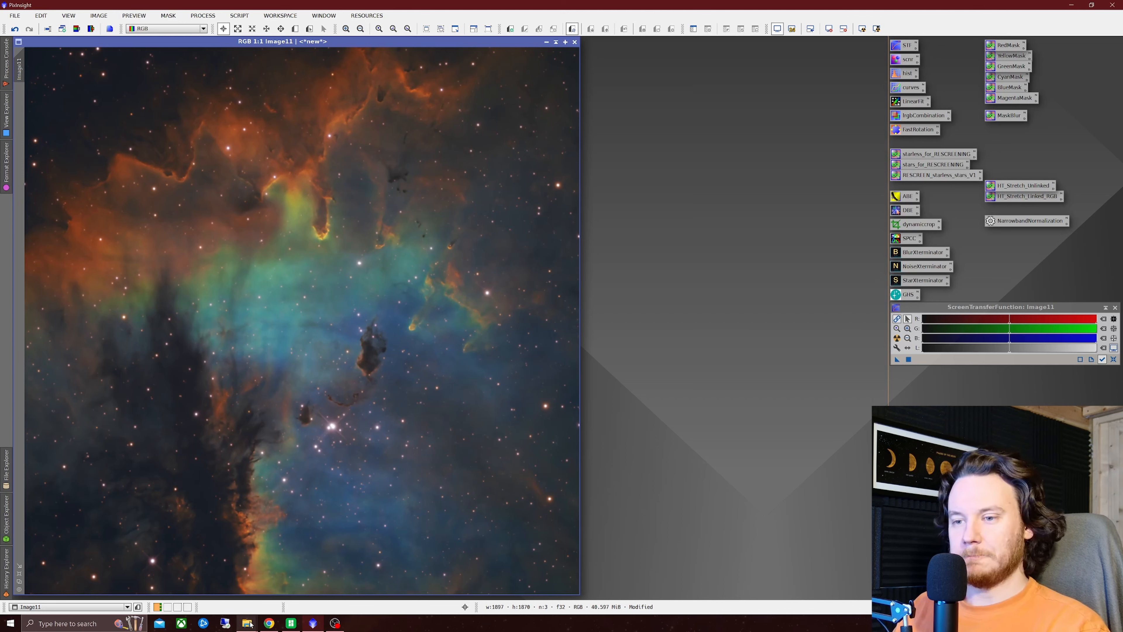
# Open the three selected pacman_2session_210x3m_0.7drop_1.3scale files from the pacman RC10 review folder in PixInsight and minimize the finished colour image
pyautogui.moveTo(246, 623)
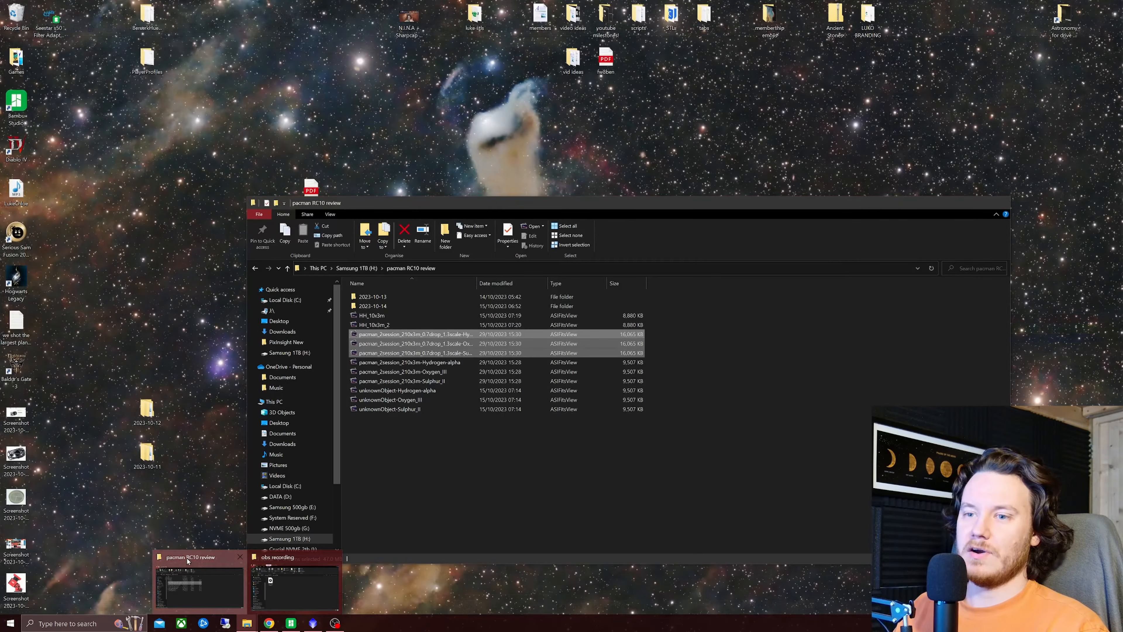
pyautogui.click(235, 582)
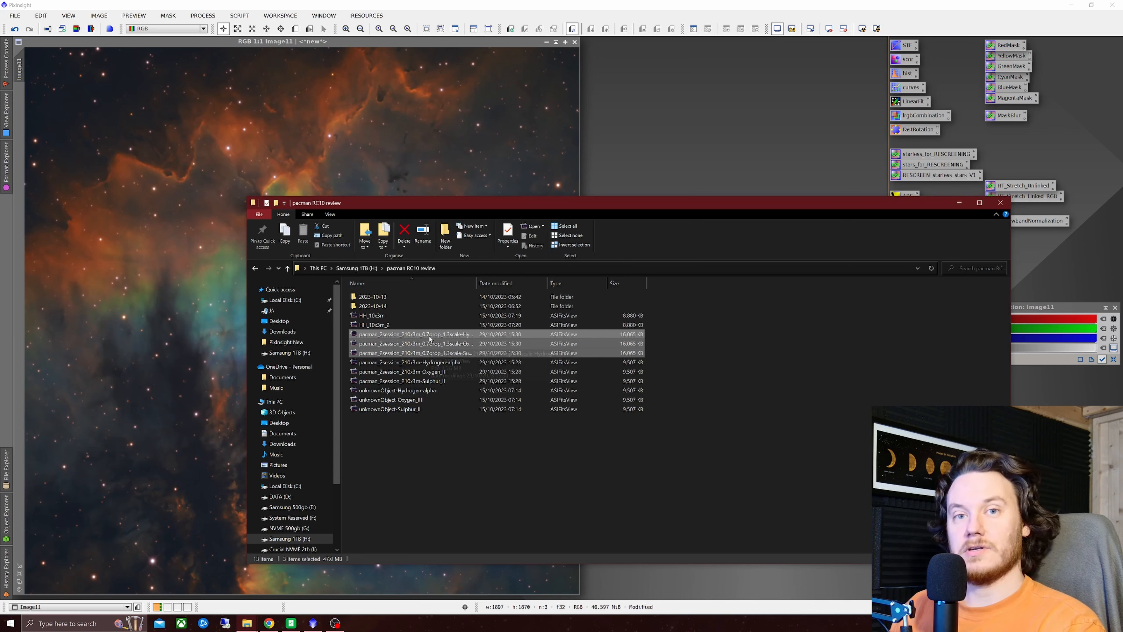
pyautogui.moveTo(444, 339); pyautogui.dragTo(610, 160)
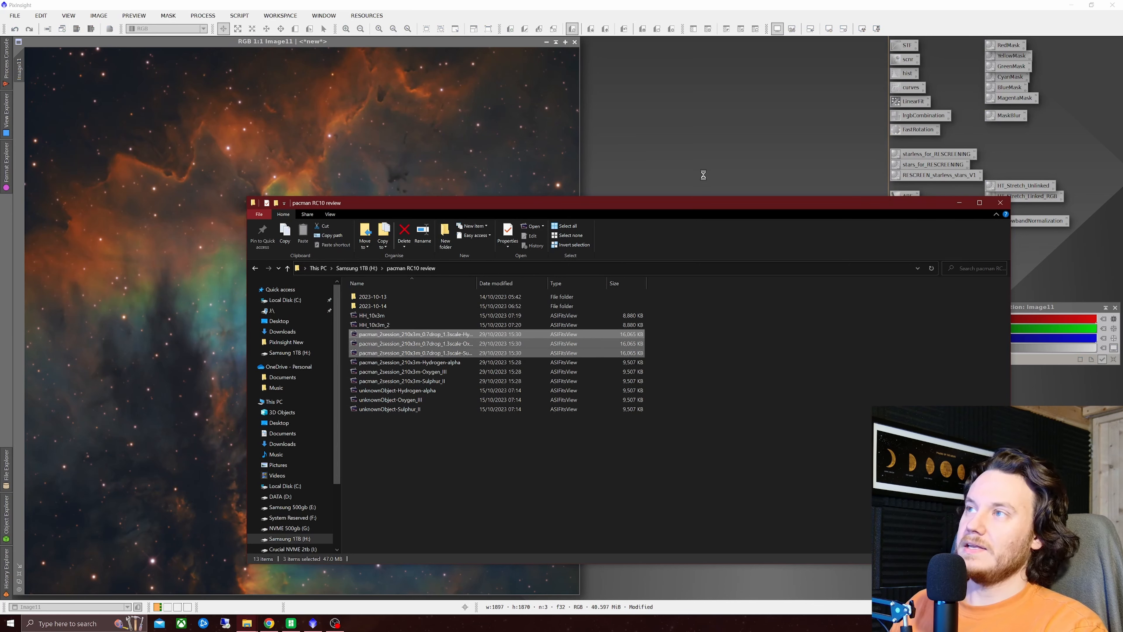
pyautogui.click(958, 202)
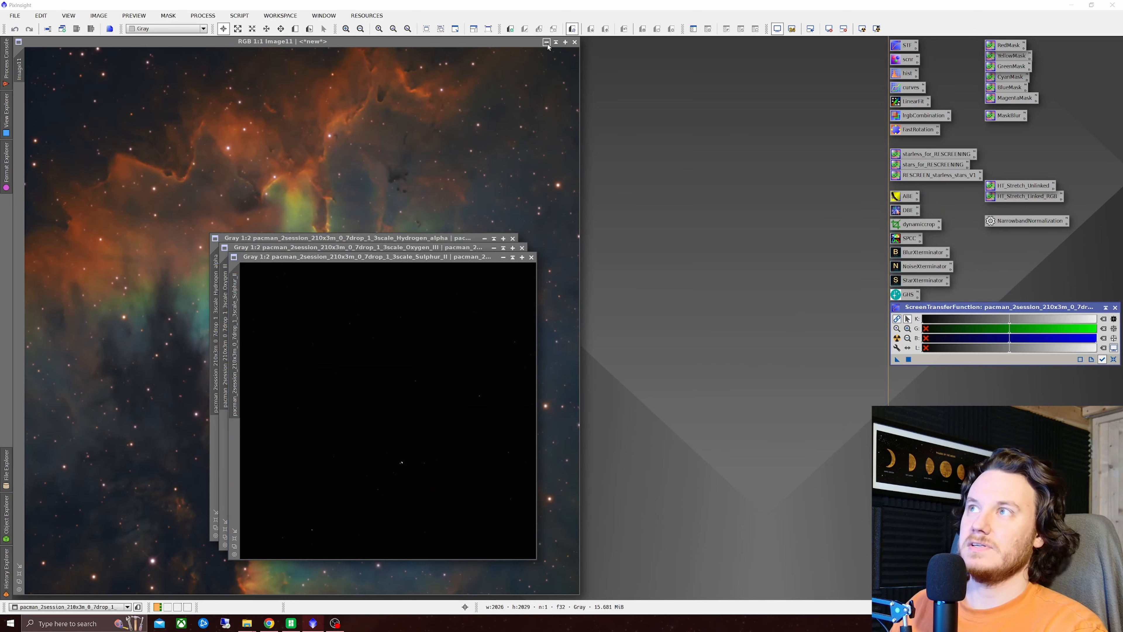
pyautogui.click(547, 42)
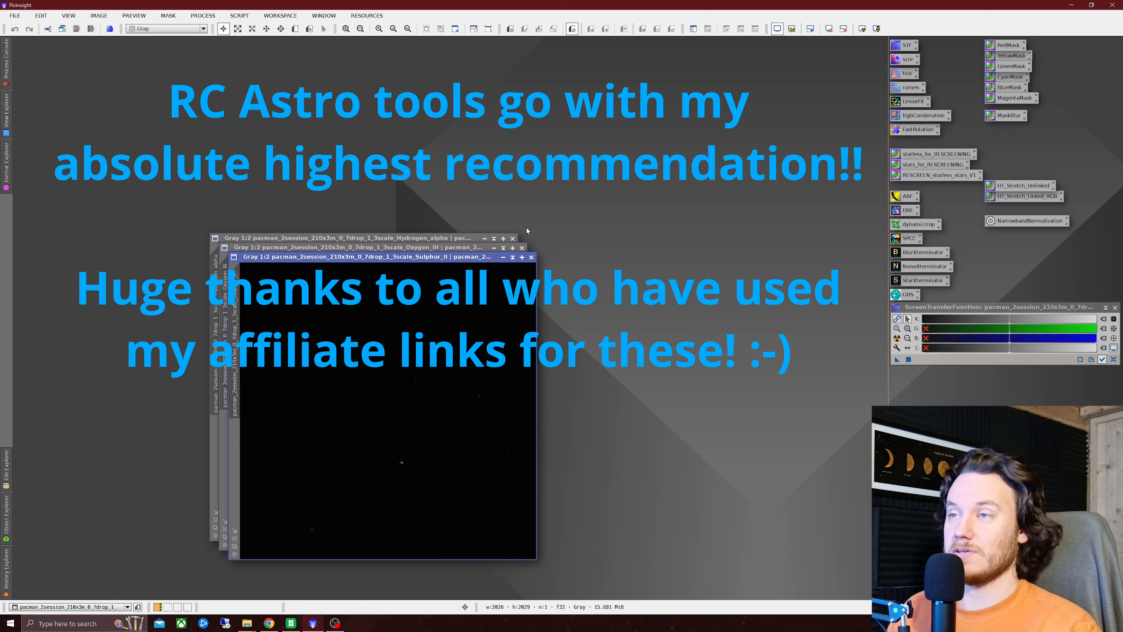
# Tile the Hydrogen-alpha, Sulphur II and Oxygen III image windows and zoom each one out to 1:3
pyautogui.click(441, 239)
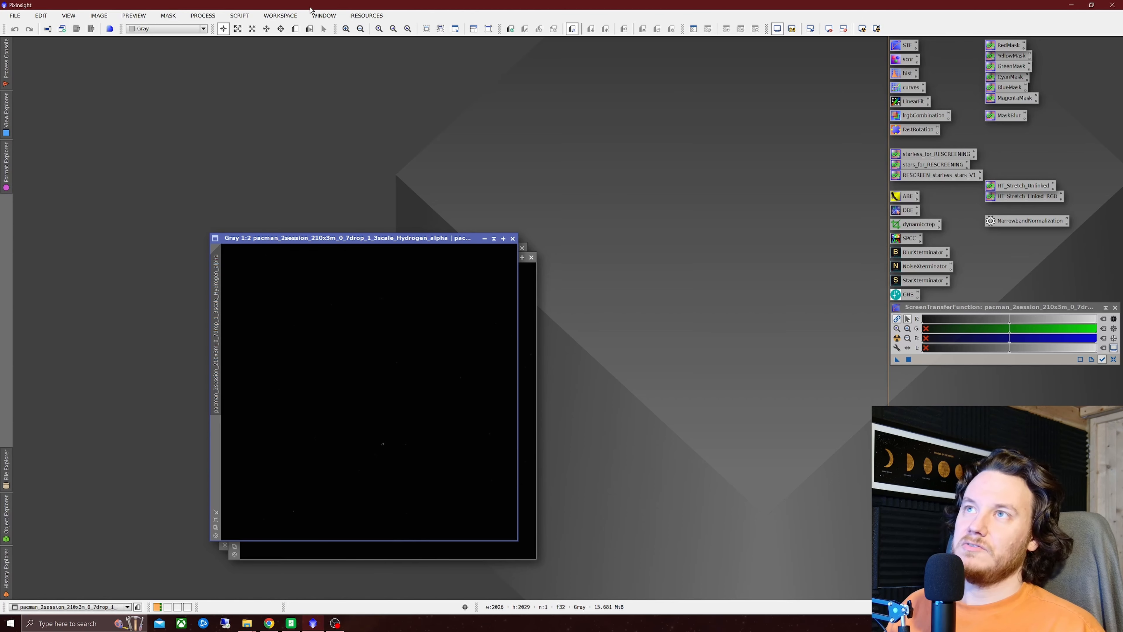
pyautogui.click(323, 15)
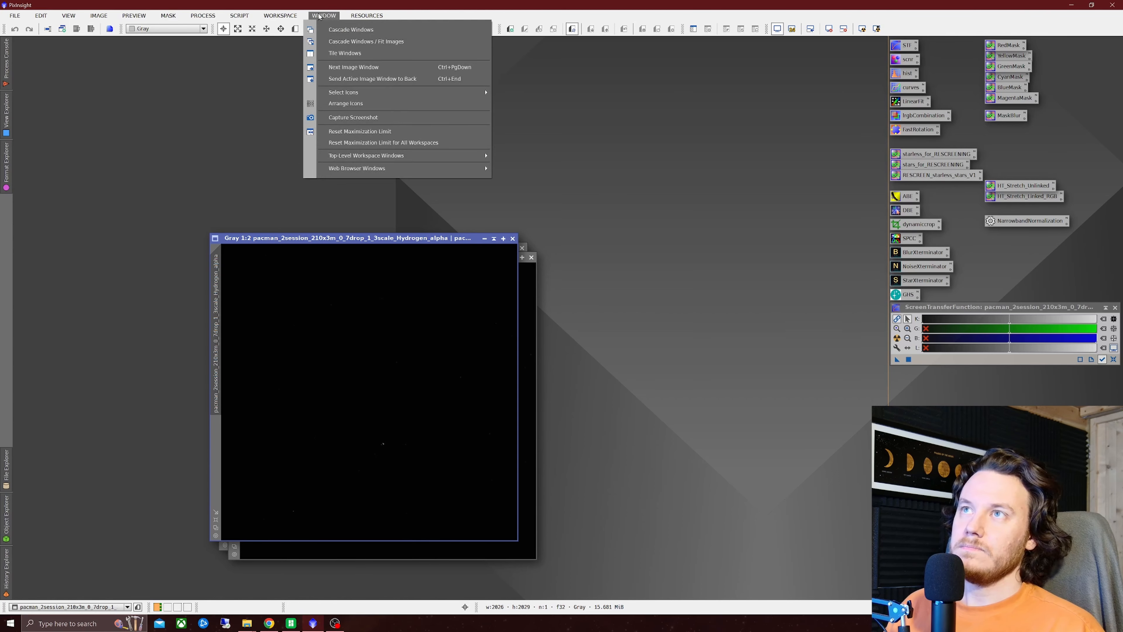
pyautogui.click(345, 55)
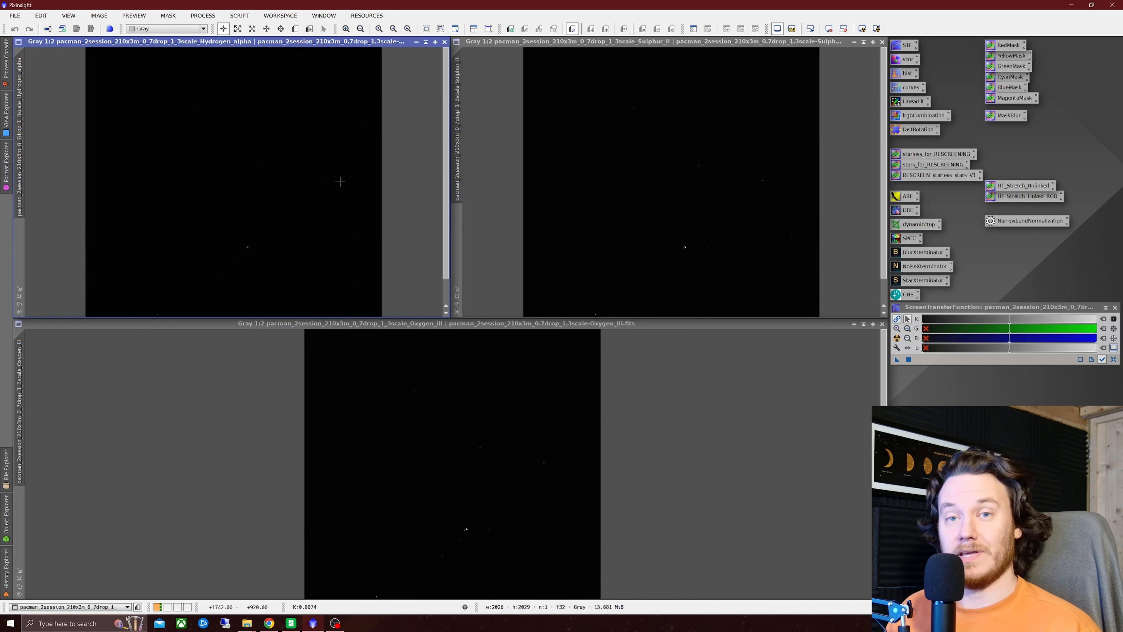
pyautogui.scroll(-1, 346, 195)
pyautogui.scroll(-1, 654, 178)
pyautogui.scroll(-1, 531, 416)
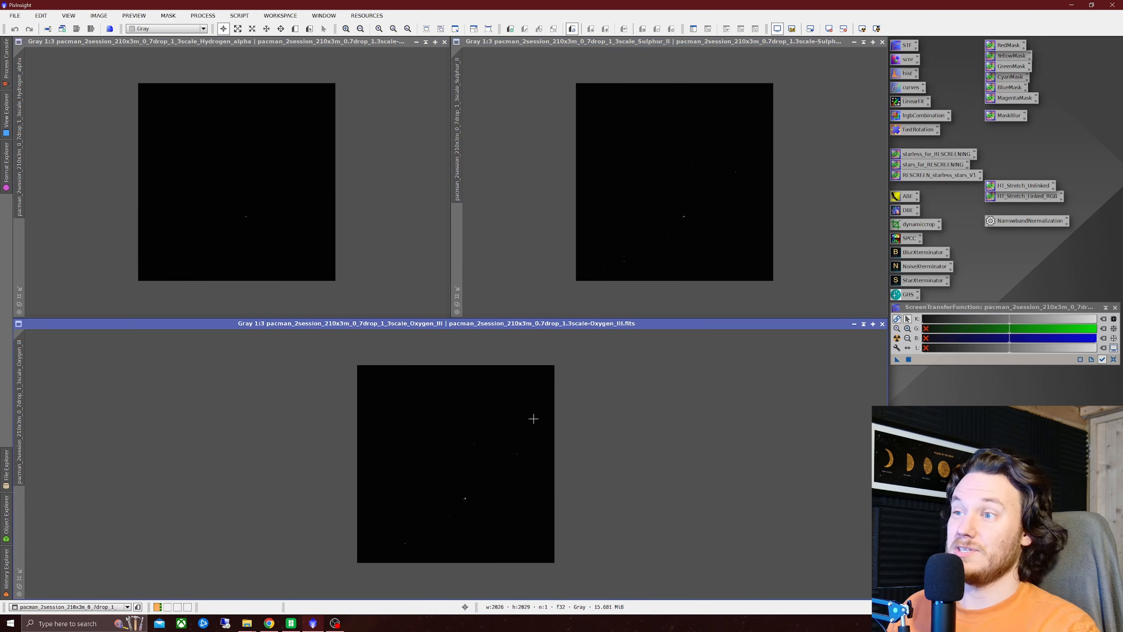
pyautogui.click(403, 221)
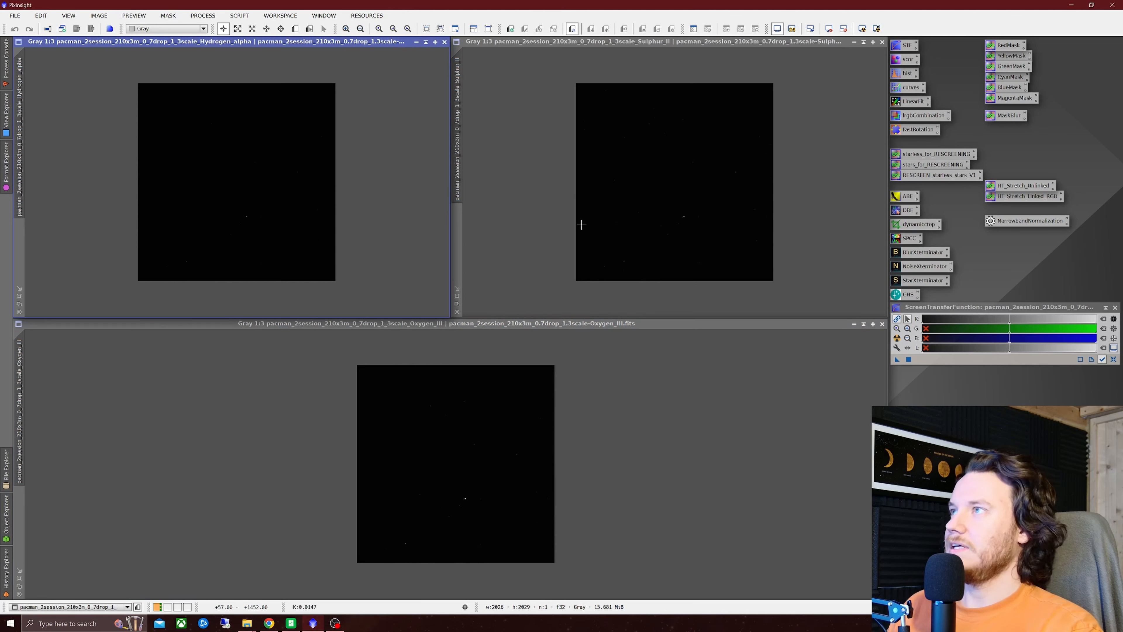
# Apply an automatic screen stretch to the Hydrogen-alpha, Sulphur II and Oxygen III images
pyautogui.click(862, 30)
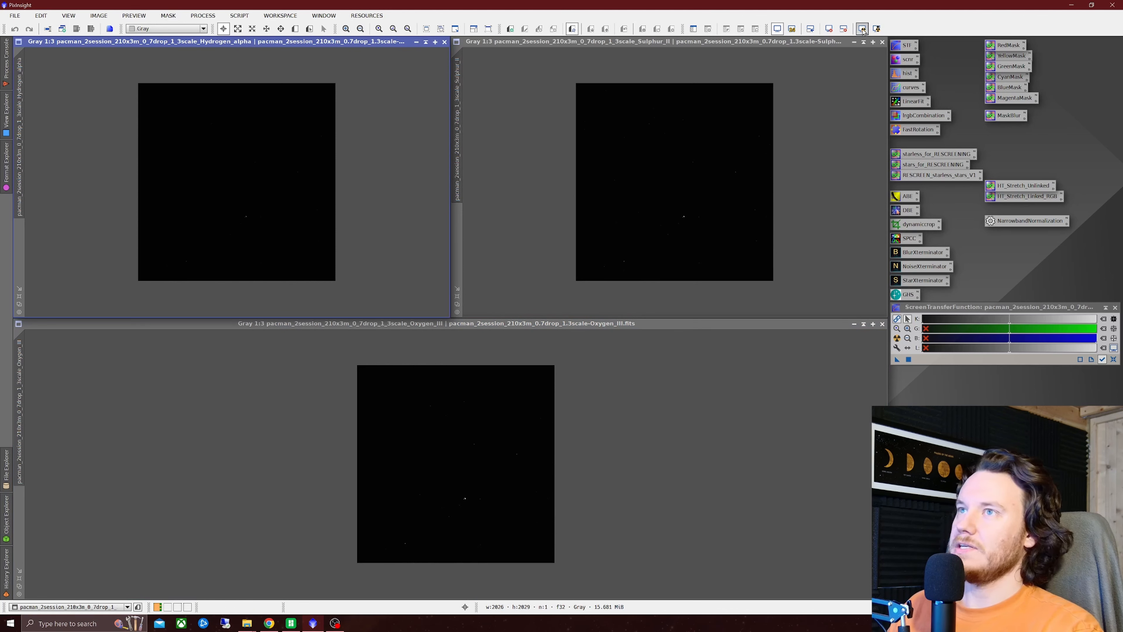
pyautogui.click(547, 158)
pyautogui.click(862, 29)
pyautogui.hotkey('ctrl', 'Tab')
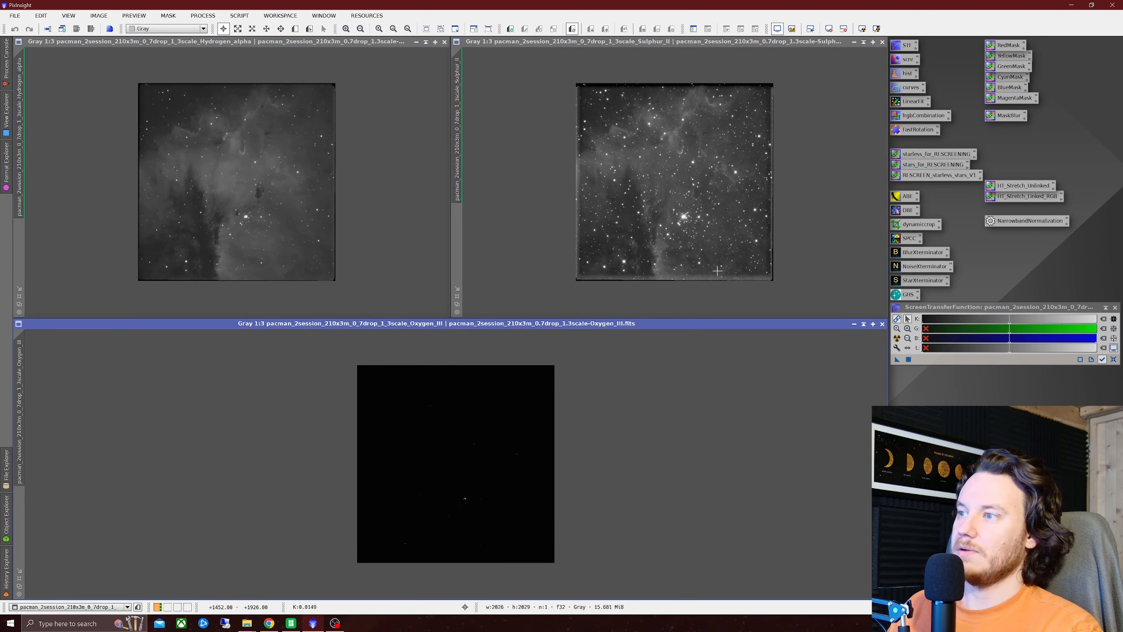
pyautogui.click(862, 29)
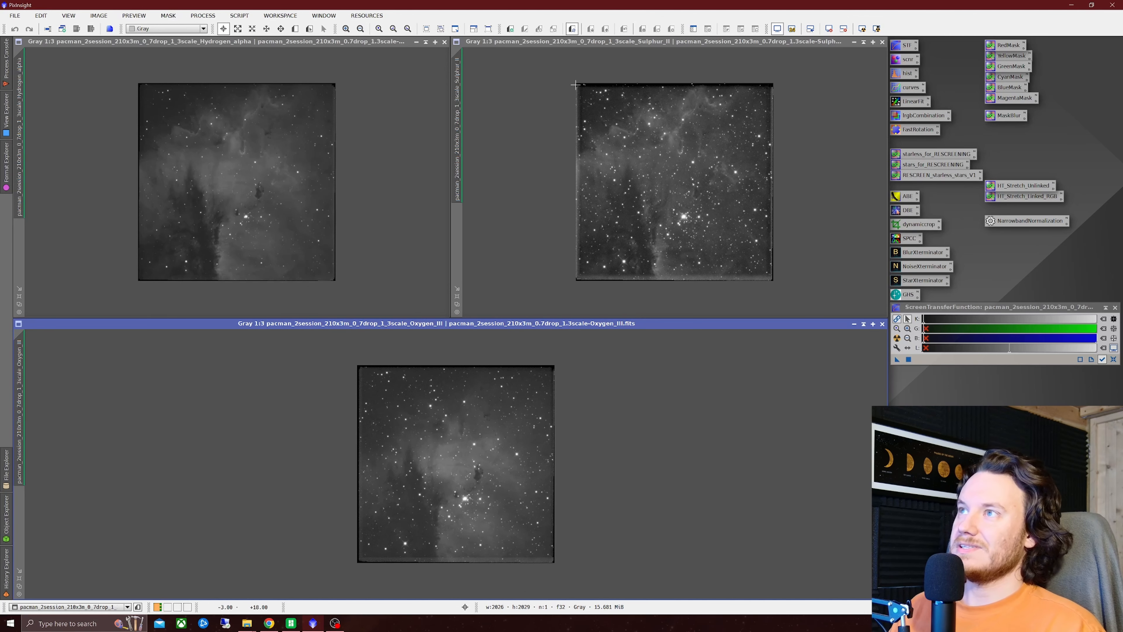
# Start a DynamicCrop on the Sulphur II image and inset two opposite corners past the stacking edges, to about 1855 × 1873 px
pyautogui.scroll(2, 575, 84)
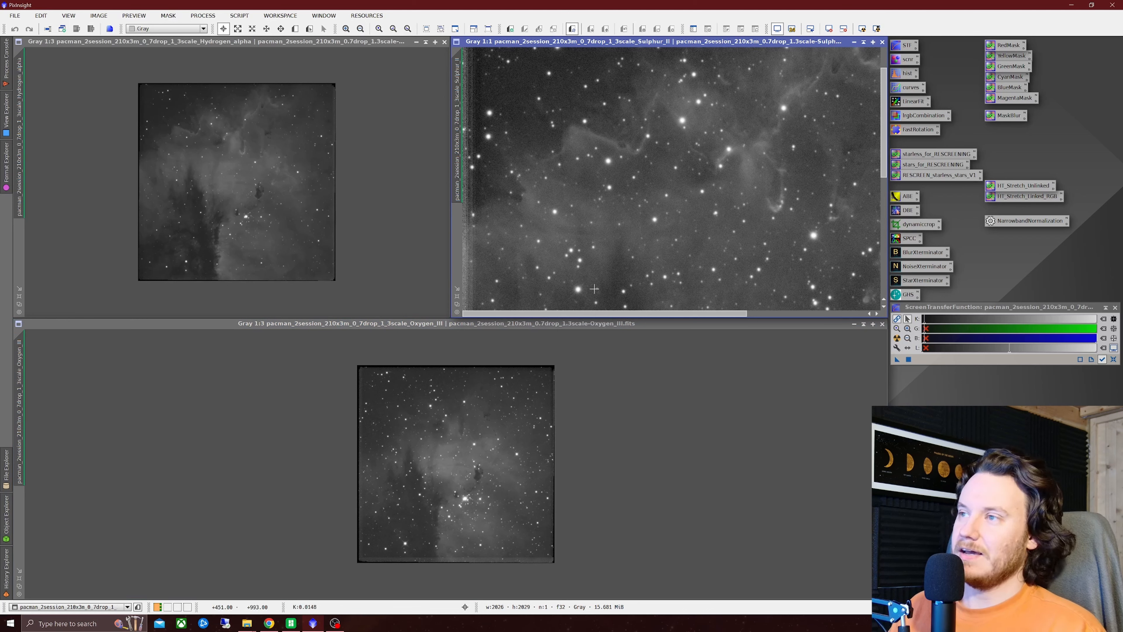
pyautogui.scroll(2, 881, 148)
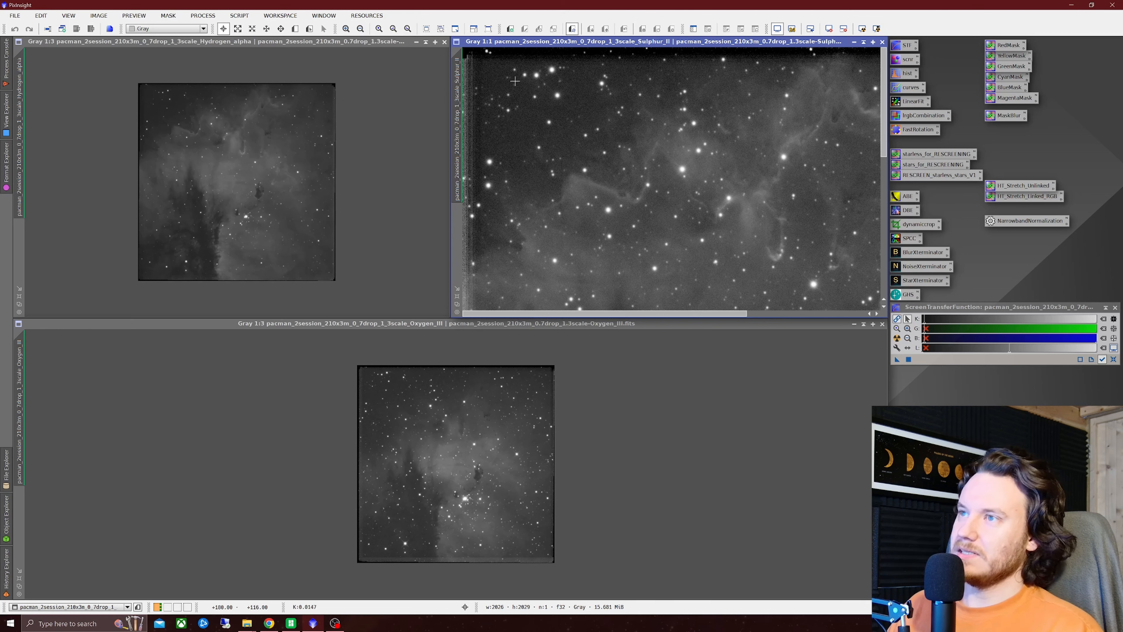
pyautogui.scroll(-2, 584, 156)
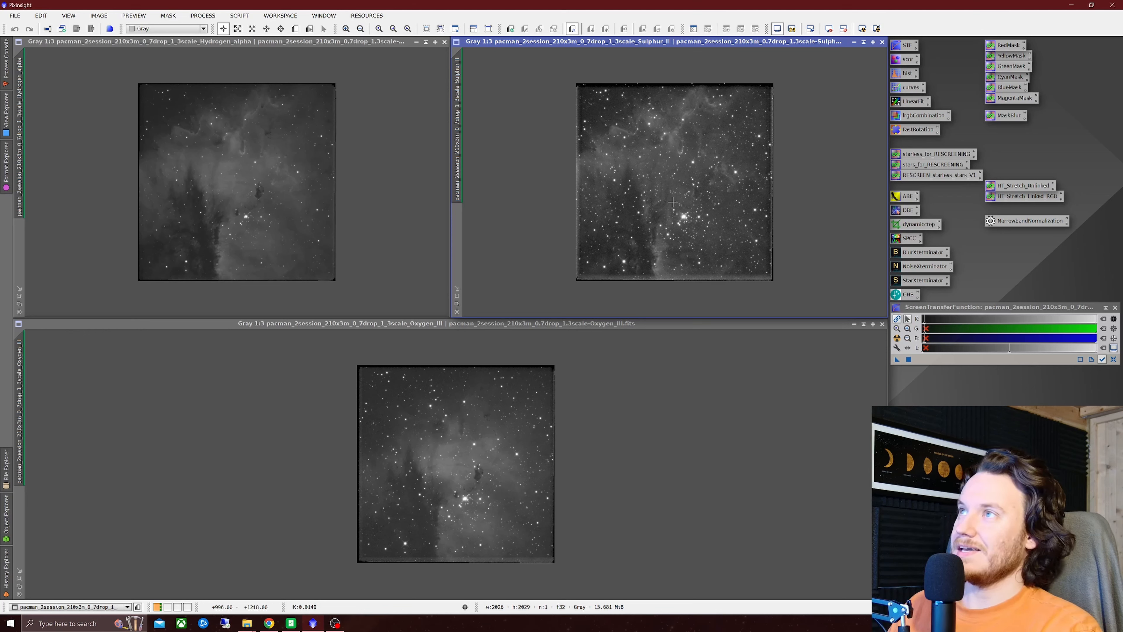
pyautogui.scroll(2, 591, 260)
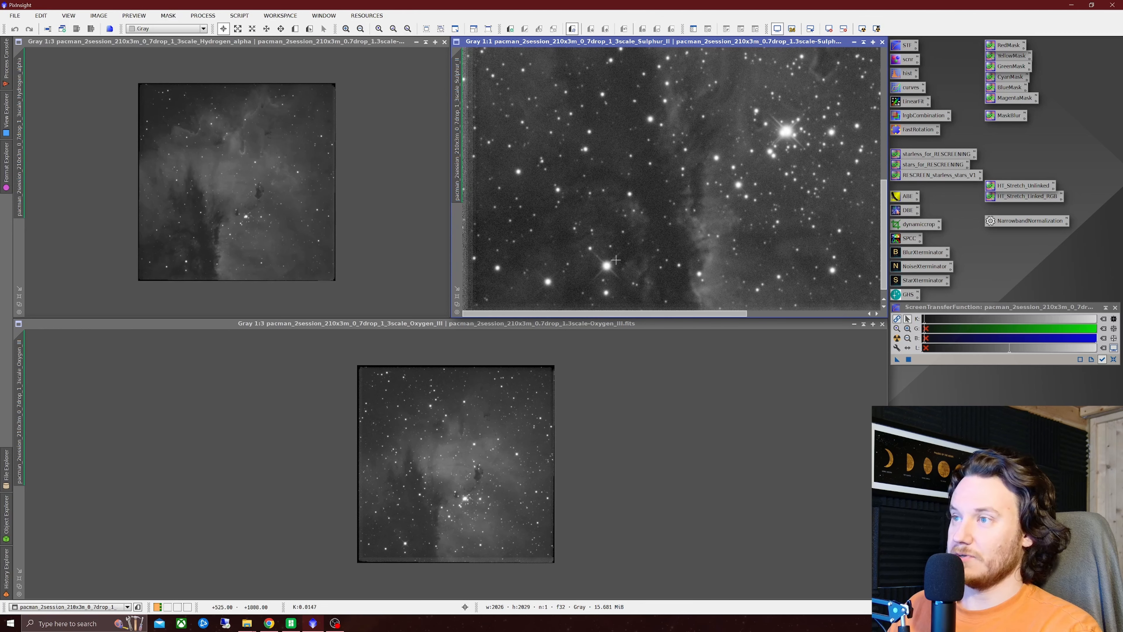
pyautogui.scroll(-2, 614, 257)
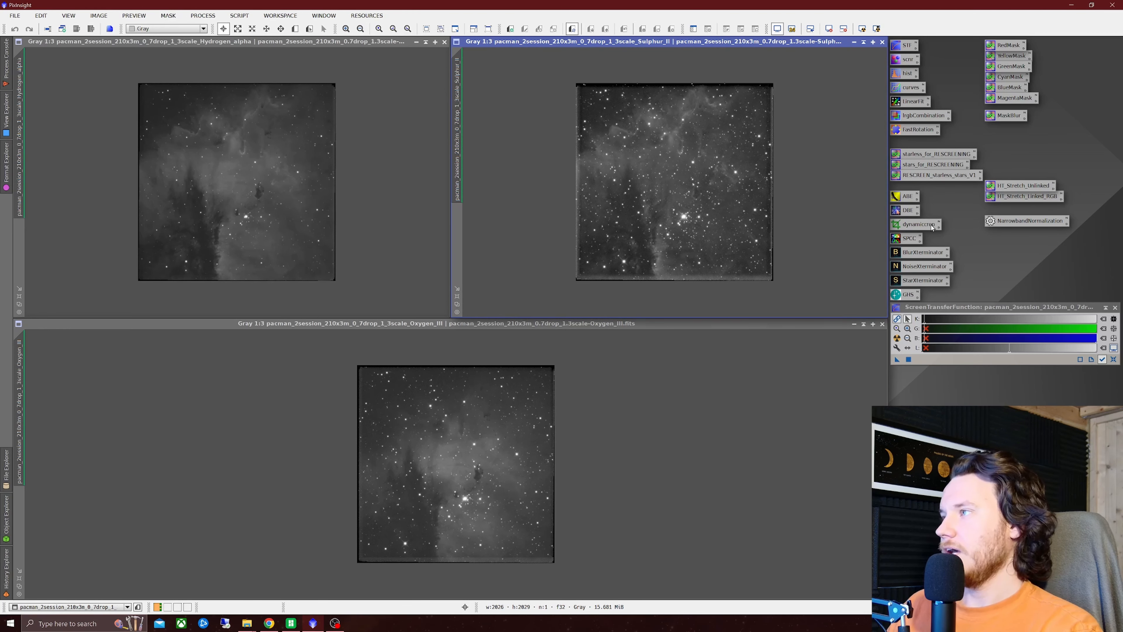
pyautogui.doubleClick(926, 224)
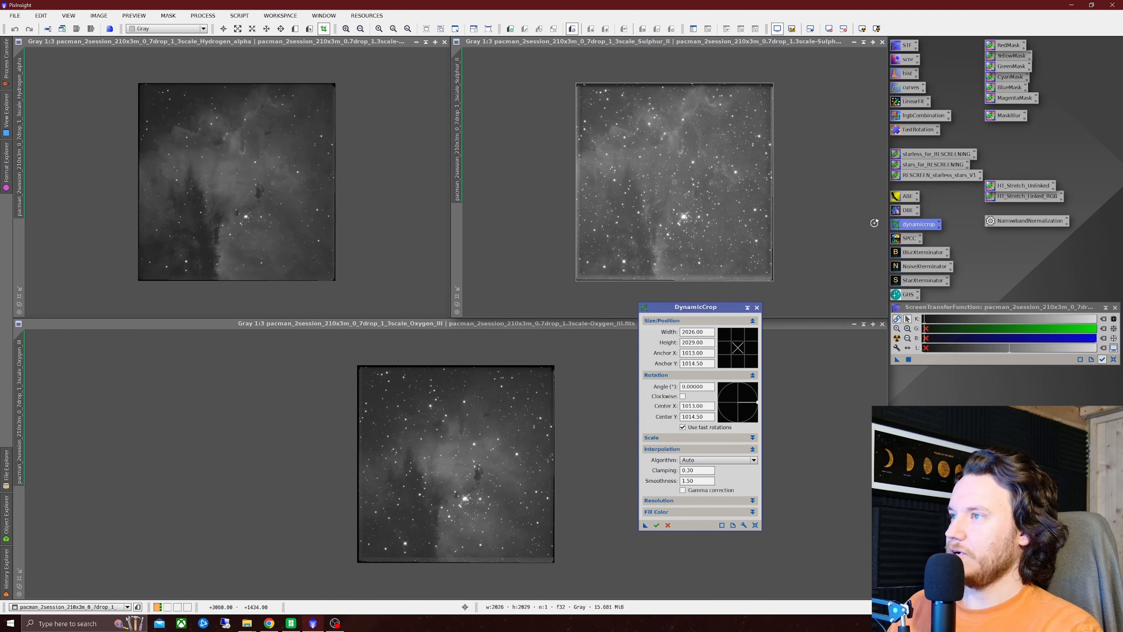
pyautogui.moveTo(706, 307); pyautogui.dragTo(464, 102)
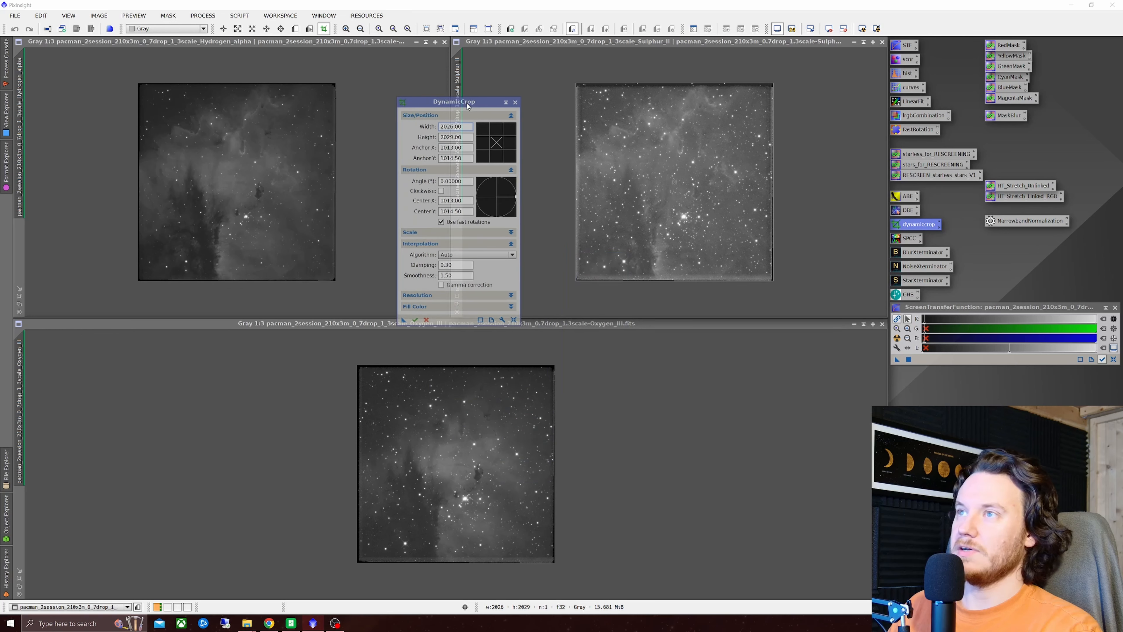
pyautogui.moveTo(576, 83); pyautogui.dragTo(584, 89)
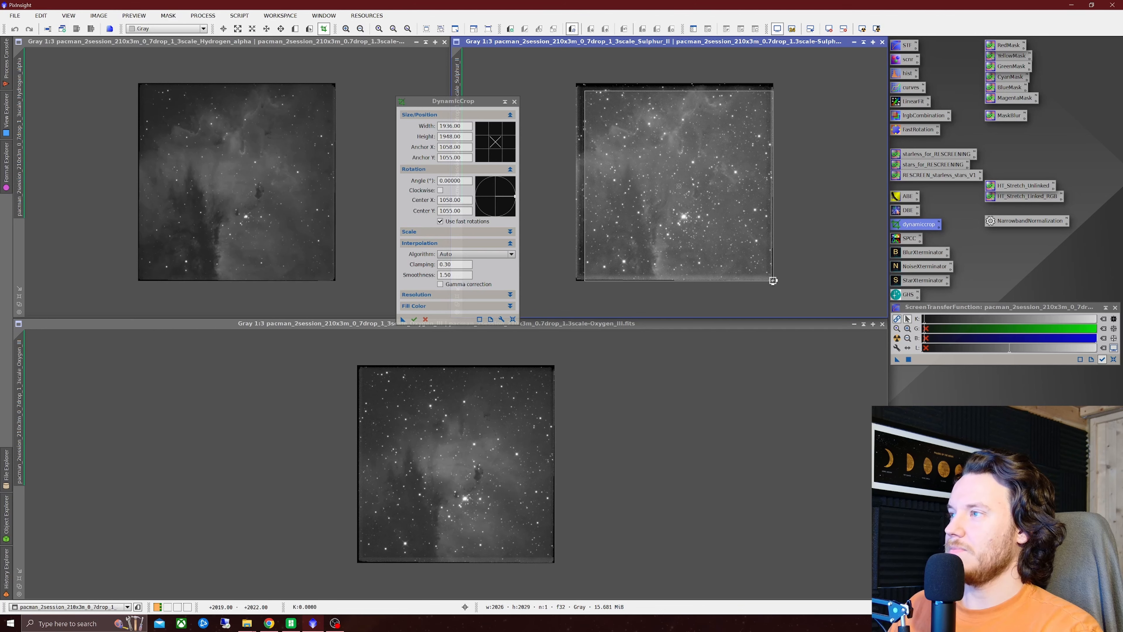
pyautogui.moveTo(774, 282); pyautogui.dragTo(765, 273)
# Refine the lower-right corner of the Sulphur II crop region so it spans 1869 × 1866 px
pyautogui.scroll(2, 765, 273)
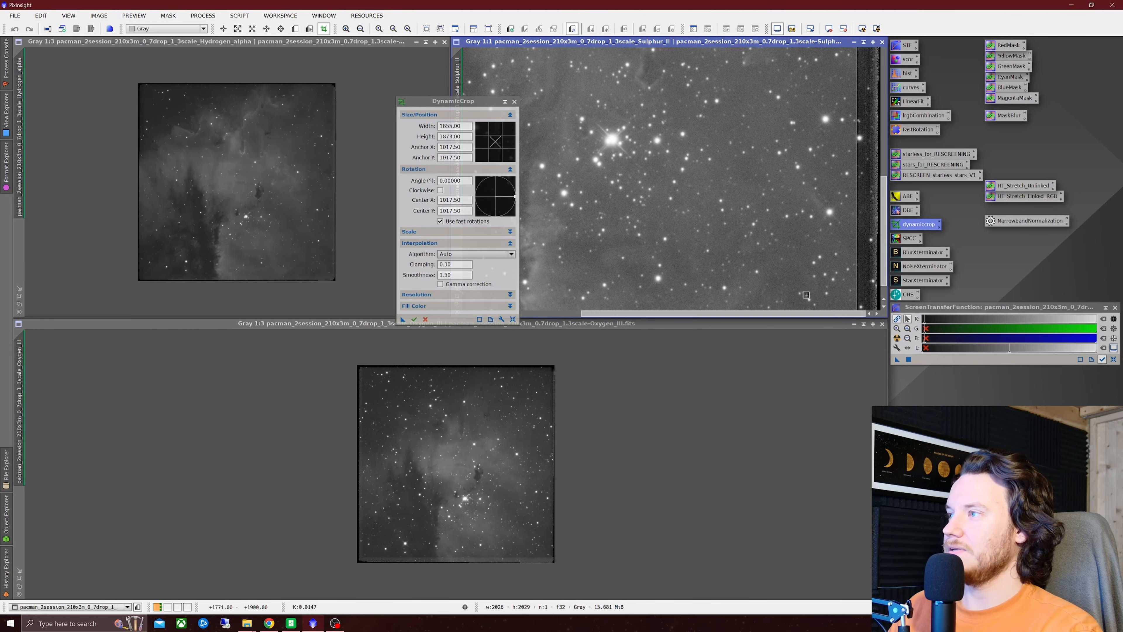
pyautogui.moveTo(883, 251); pyautogui.dragTo(884, 262)
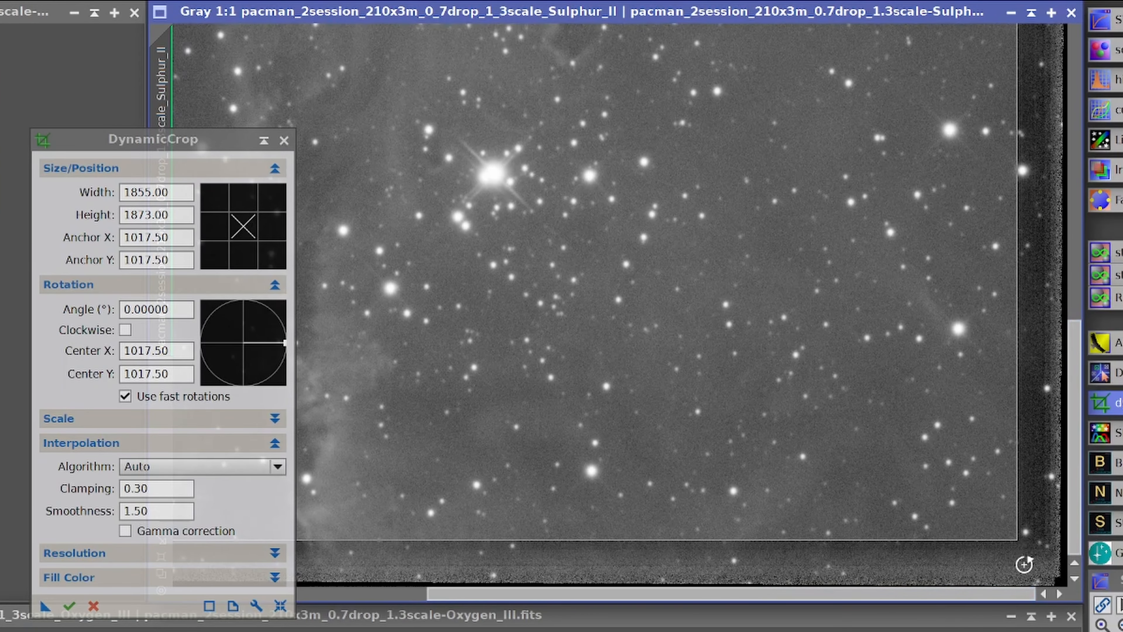
pyautogui.moveTo(1015, 540)
pyautogui.mouseDown()
pyautogui.moveTo(1006, 540)
pyautogui.moveTo(1036, 541)
pyautogui.moveTo(1025, 534)
pyautogui.mouseUp()
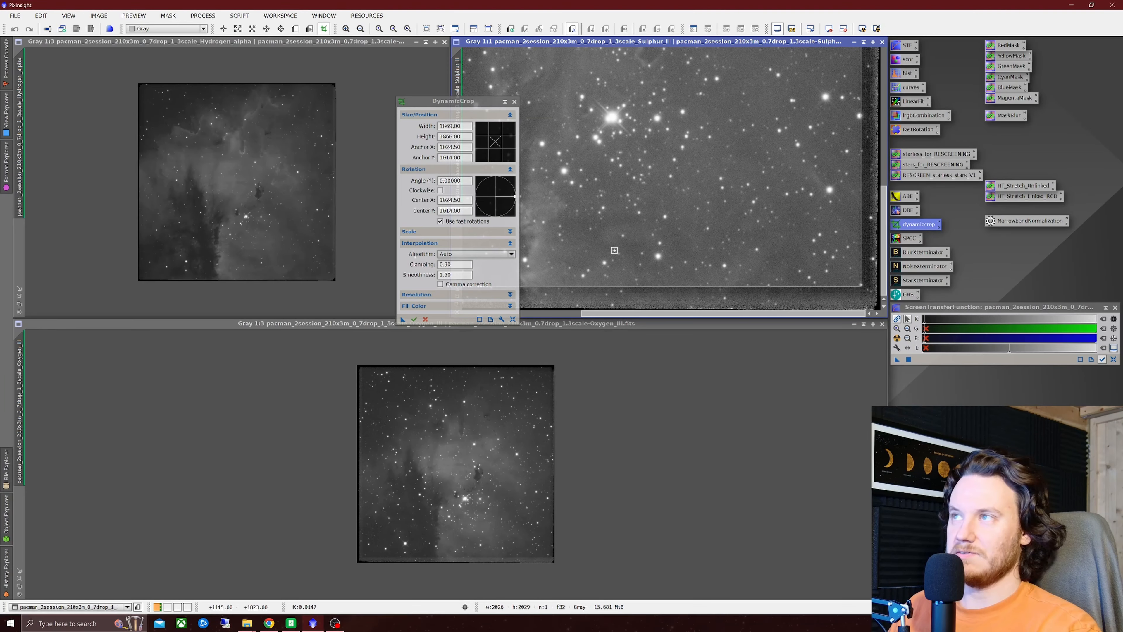
pyautogui.scroll(-2, 498, 459)
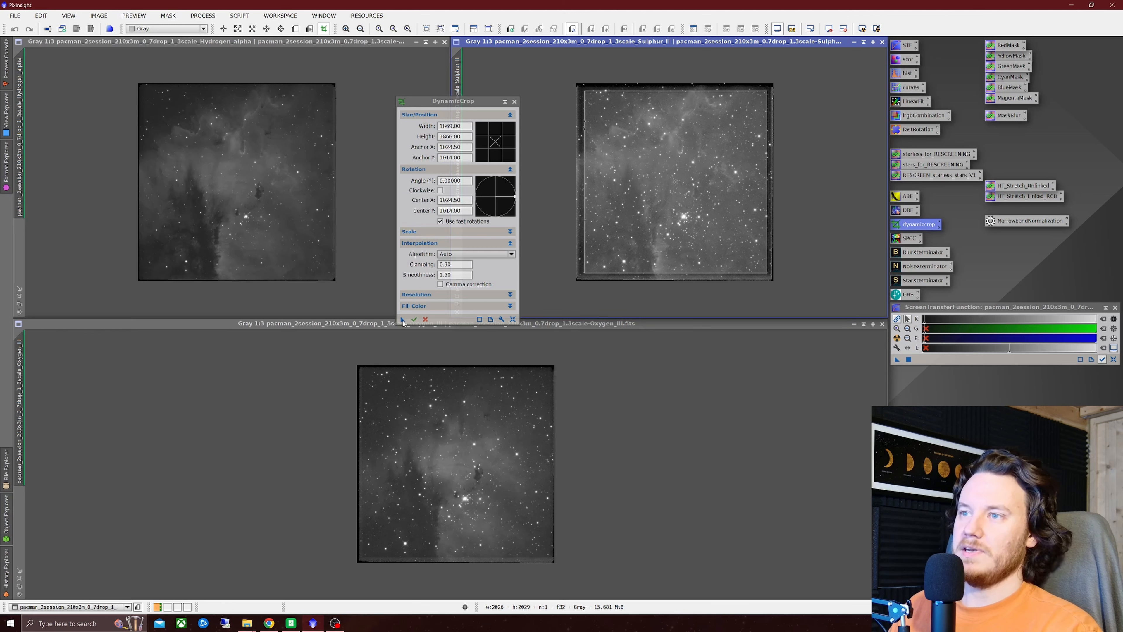
# Apply the same DynamicCrop to the Hydrogen-alpha, Oxygen III and Sulphur II images and close the crop tool
pyautogui.moveTo(403, 322); pyautogui.dragTo(294, 222)
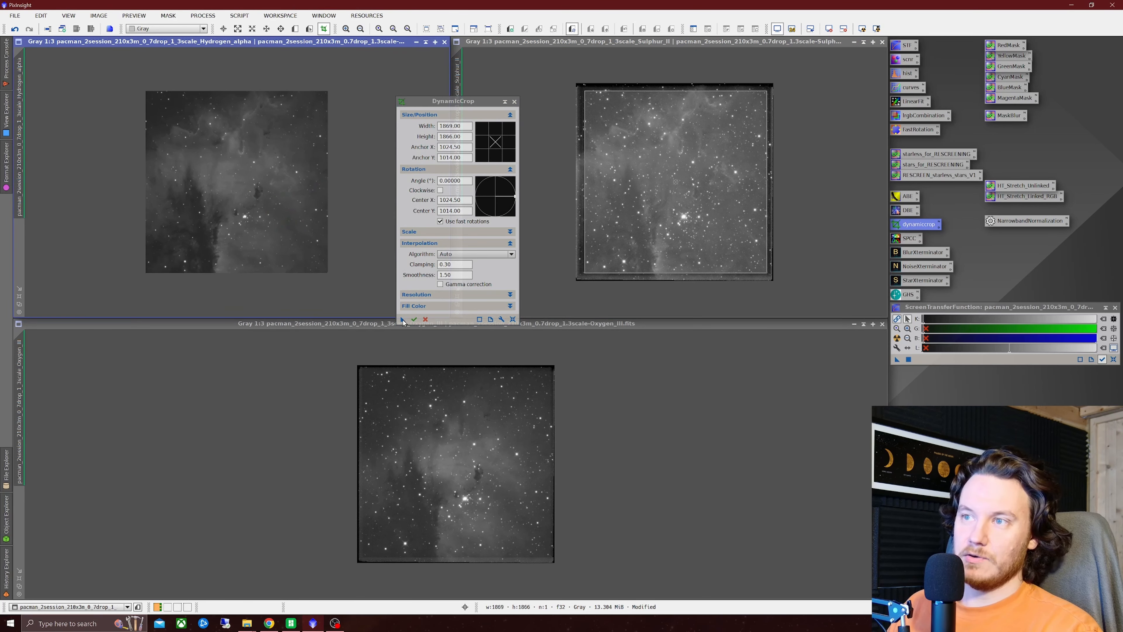
pyautogui.moveTo(403, 322); pyautogui.dragTo(434, 432)
pyautogui.click(414, 319)
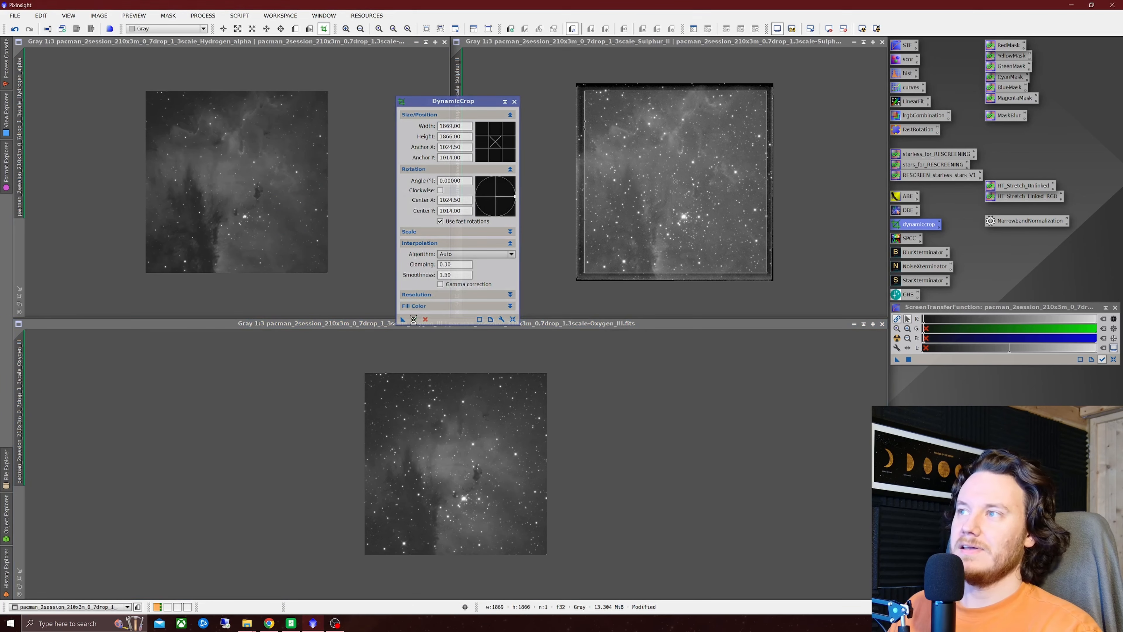
pyautogui.click(513, 102)
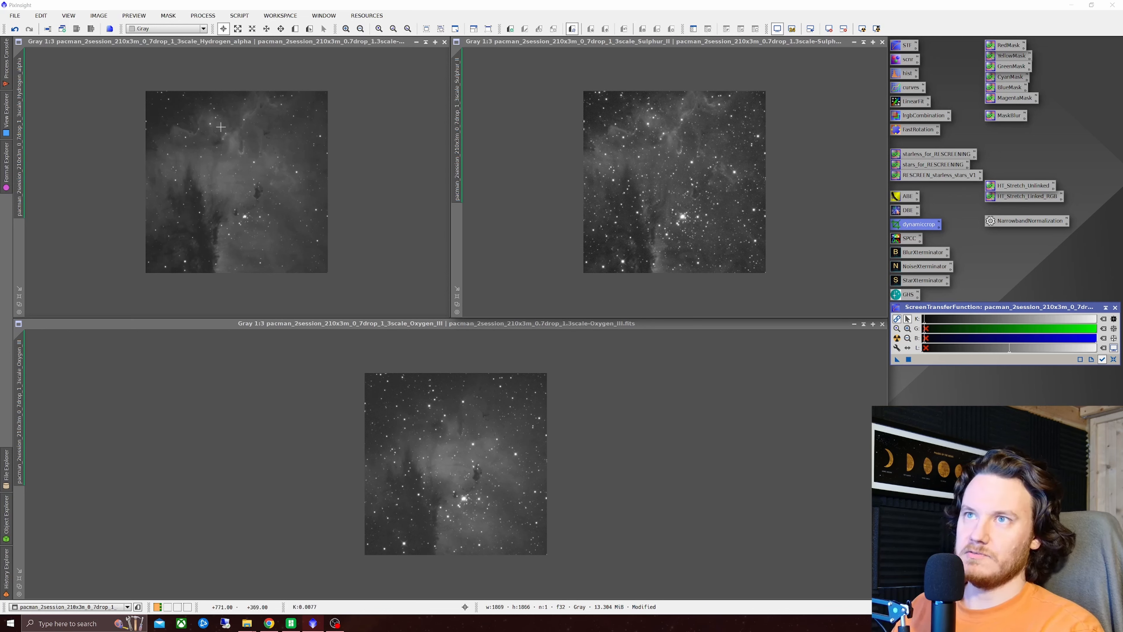
# Enlarge the pillar in the Hydrogen-alpha image to 2:1 and match that view in the Sulphur II and Oxygen III images
pyautogui.scroll(1, 221, 127)
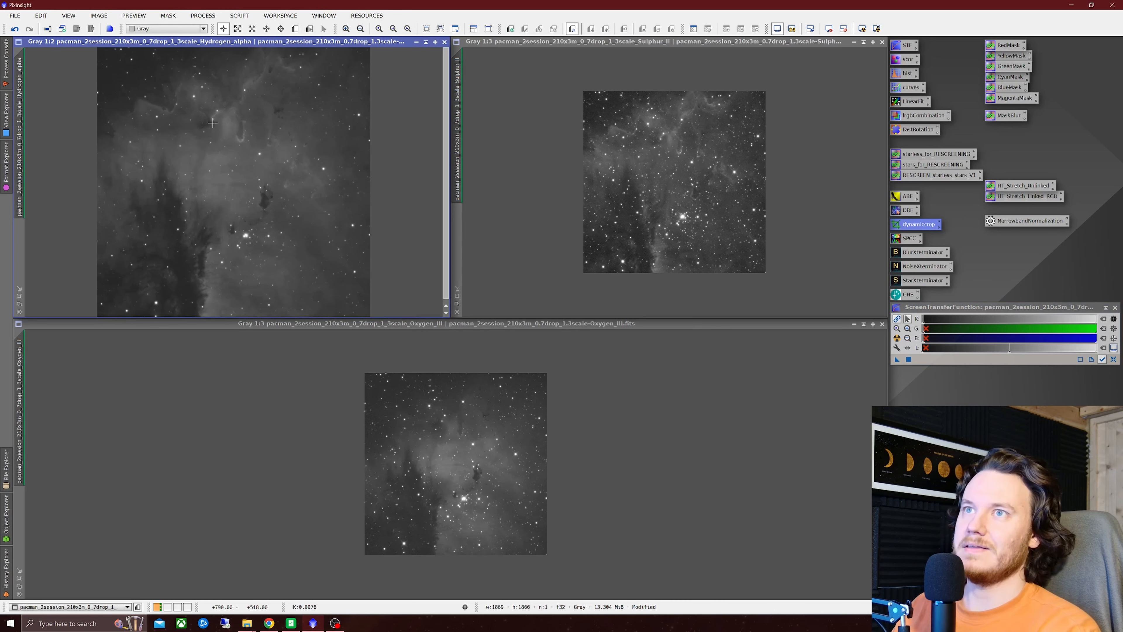
pyautogui.scroll(1, 214, 137)
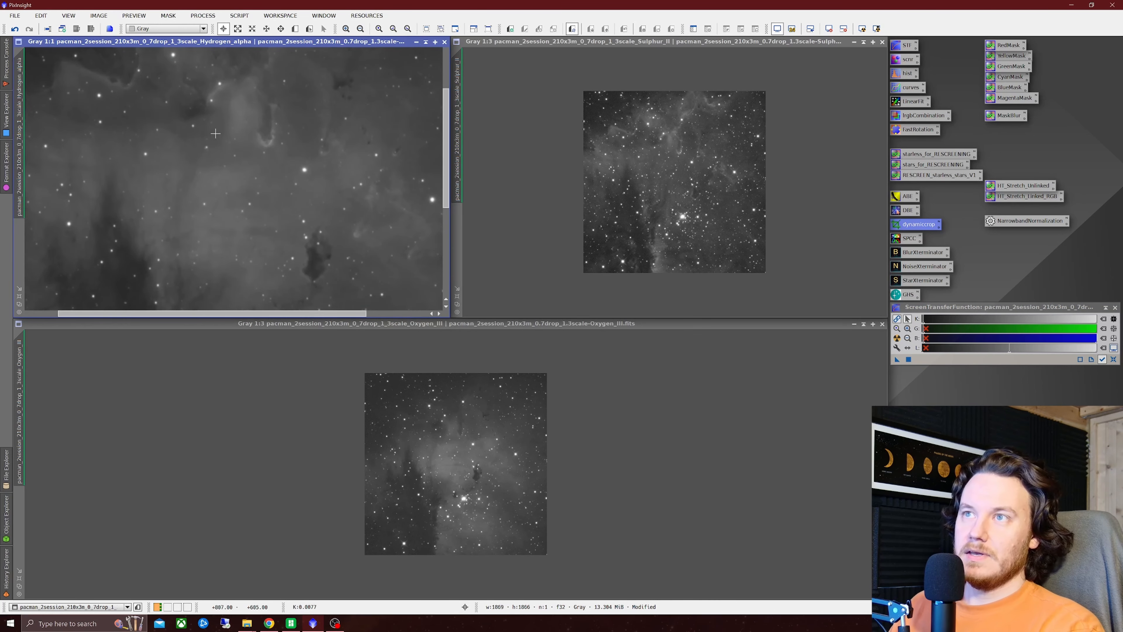
pyautogui.scroll(2, 447, 132)
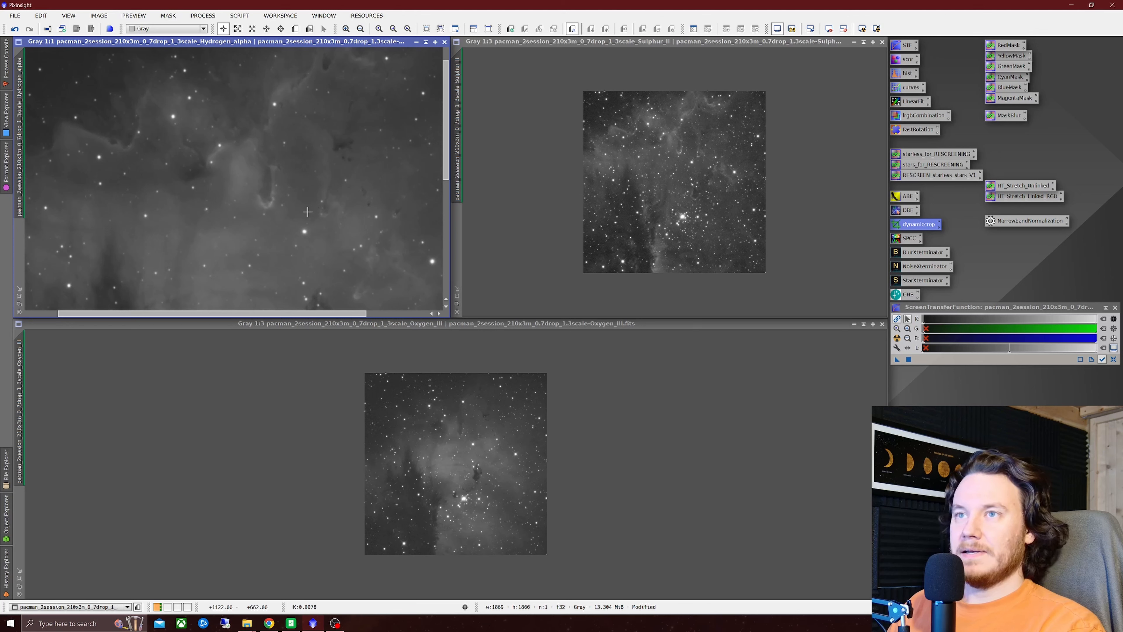
pyautogui.scroll(1, 292, 203)
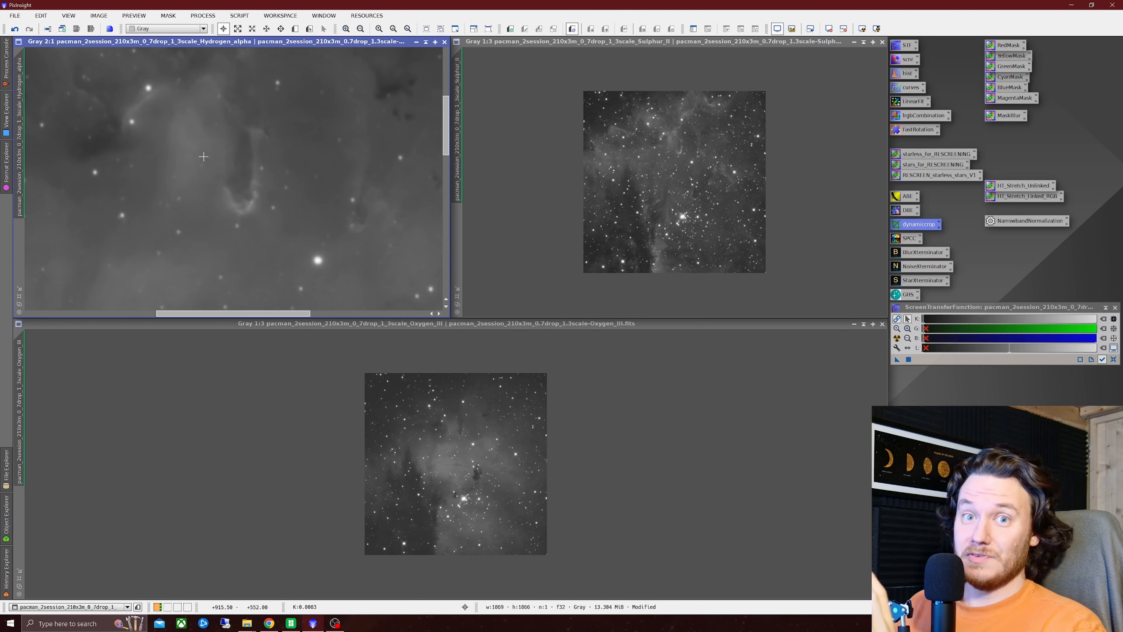
pyautogui.scroll(1, 446, 124)
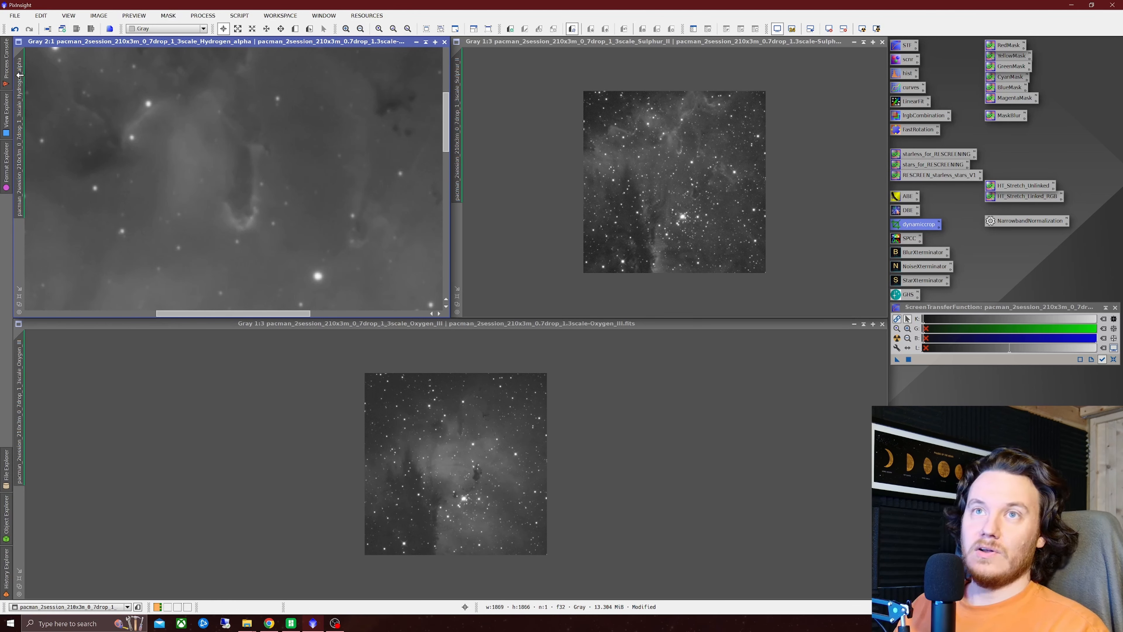
pyautogui.moveTo(20, 75); pyautogui.dragTo(25, 370)
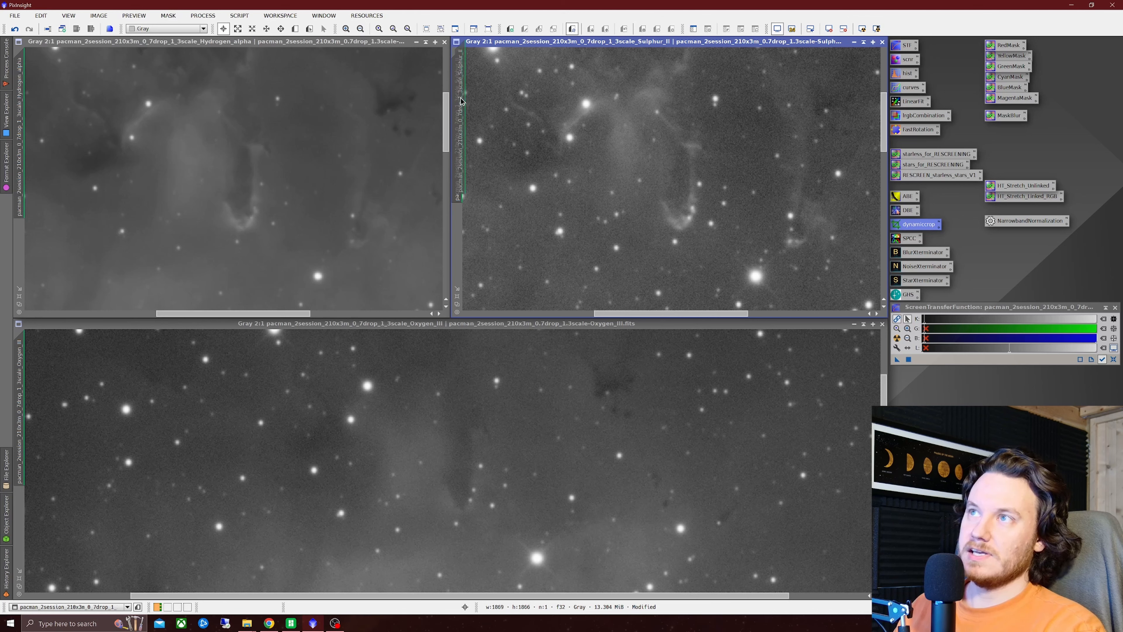
pyautogui.moveTo(458, 109); pyautogui.dragTo(37, 394)
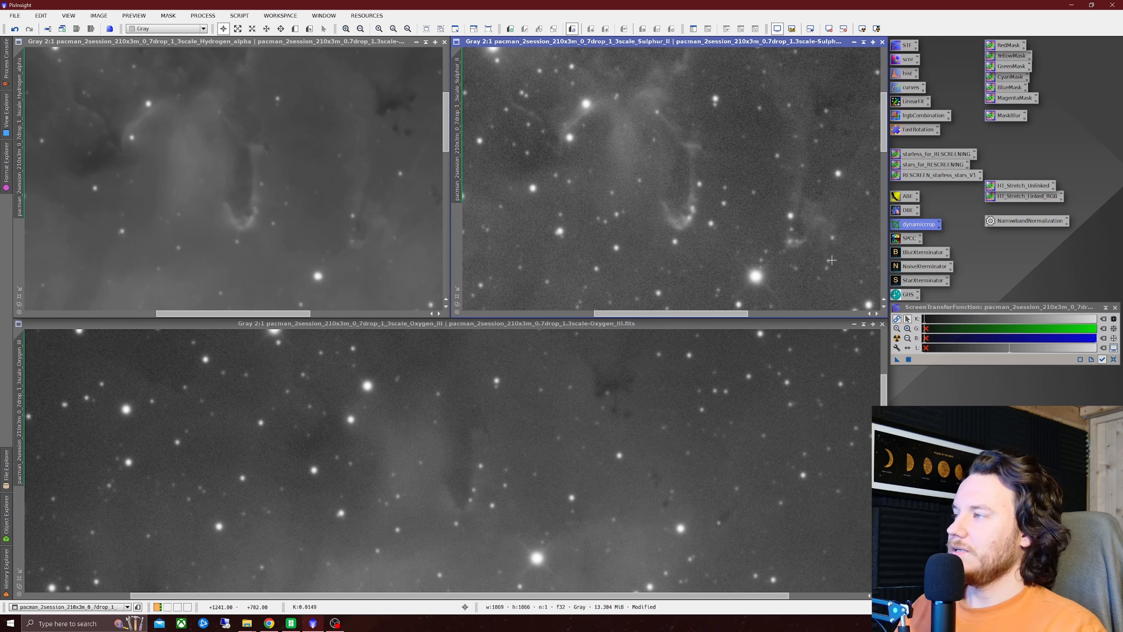
# Apply BlurXTerminator with Sharpen Stars 0.25, Automatic PSF and Sharpen Nonstellar 0.90 to all three images, and close the tool
pyautogui.doubleClick(923, 252)
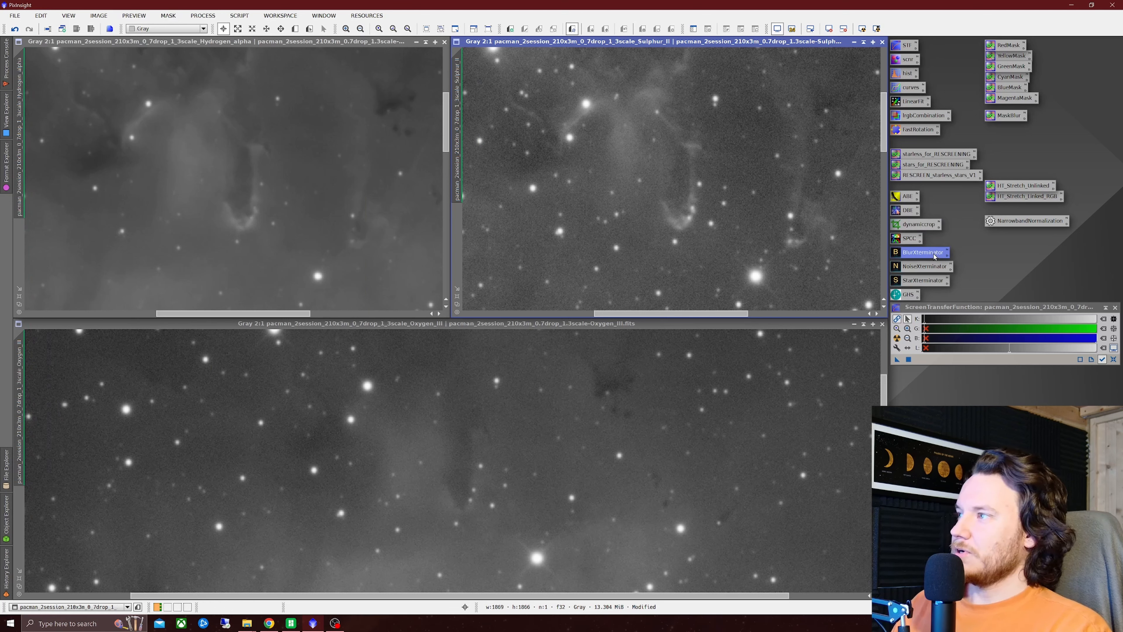
pyautogui.moveTo(1021, 380); pyautogui.dragTo(649, 86)
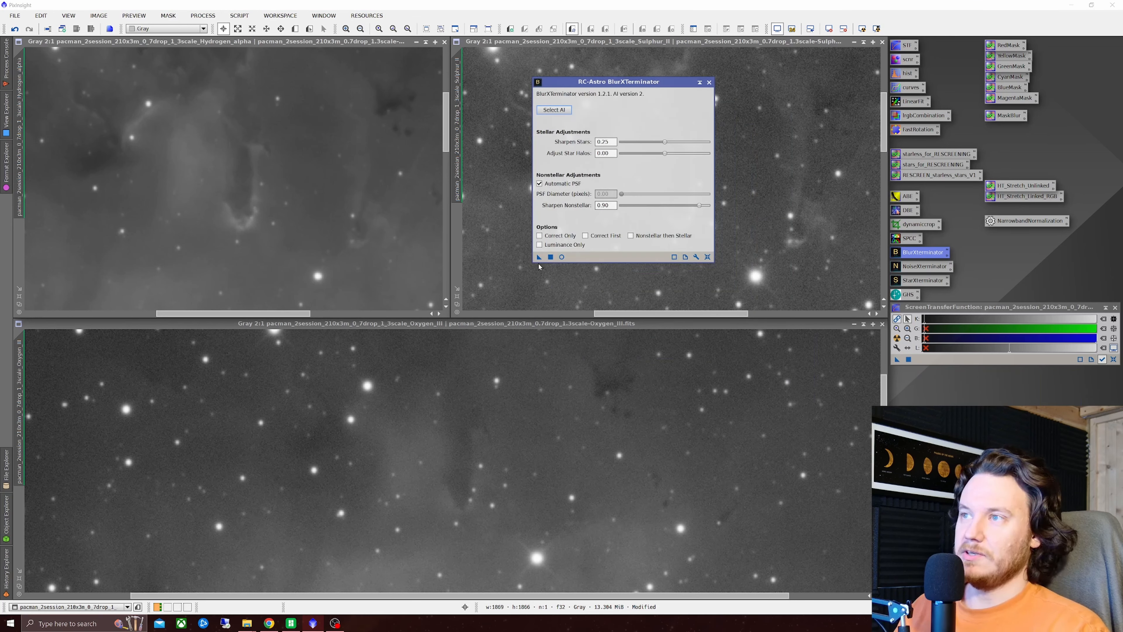
pyautogui.moveTo(540, 259); pyautogui.dragTo(302, 188)
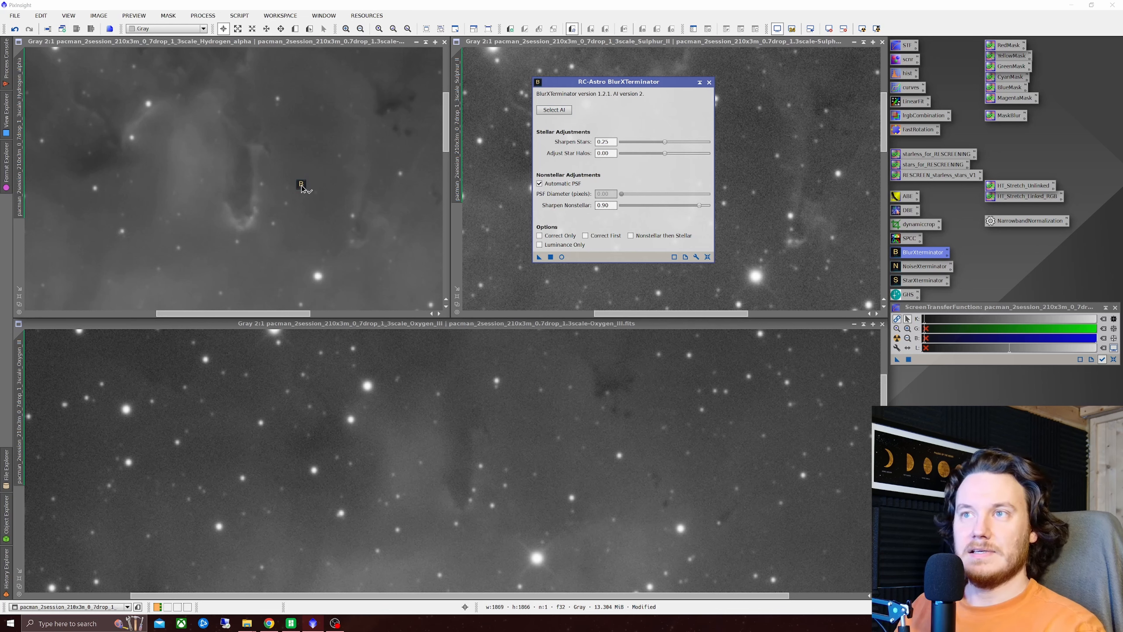
pyautogui.moveTo(302, 188); pyautogui.dragTo(301, 187)
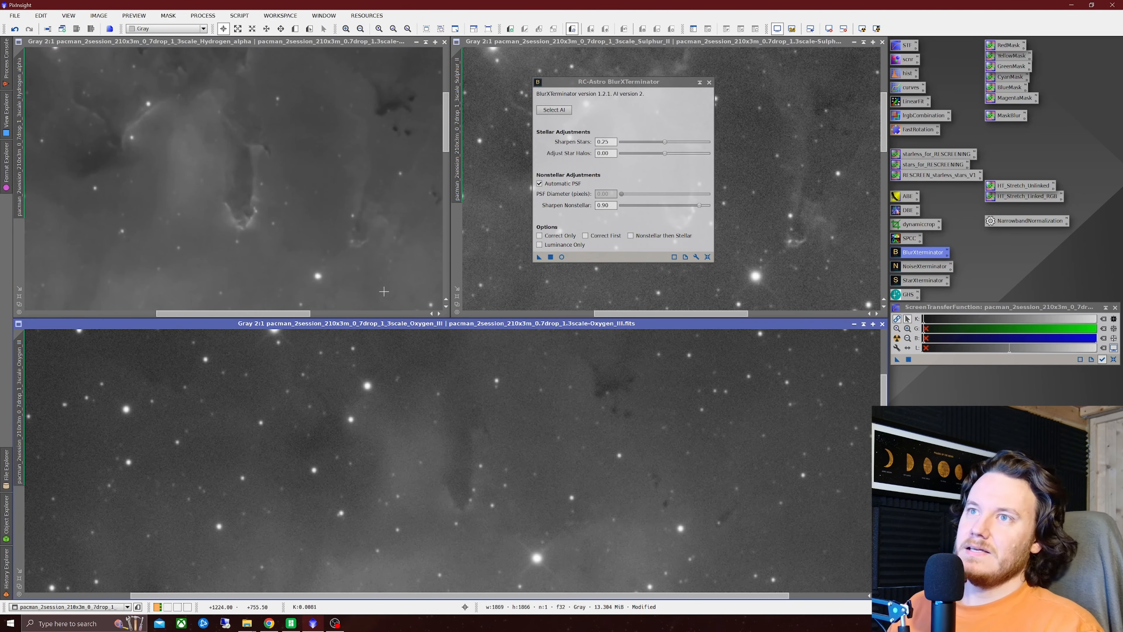
pyautogui.moveTo(669, 90); pyautogui.dragTo(592, 100)
pyautogui.click(632, 93)
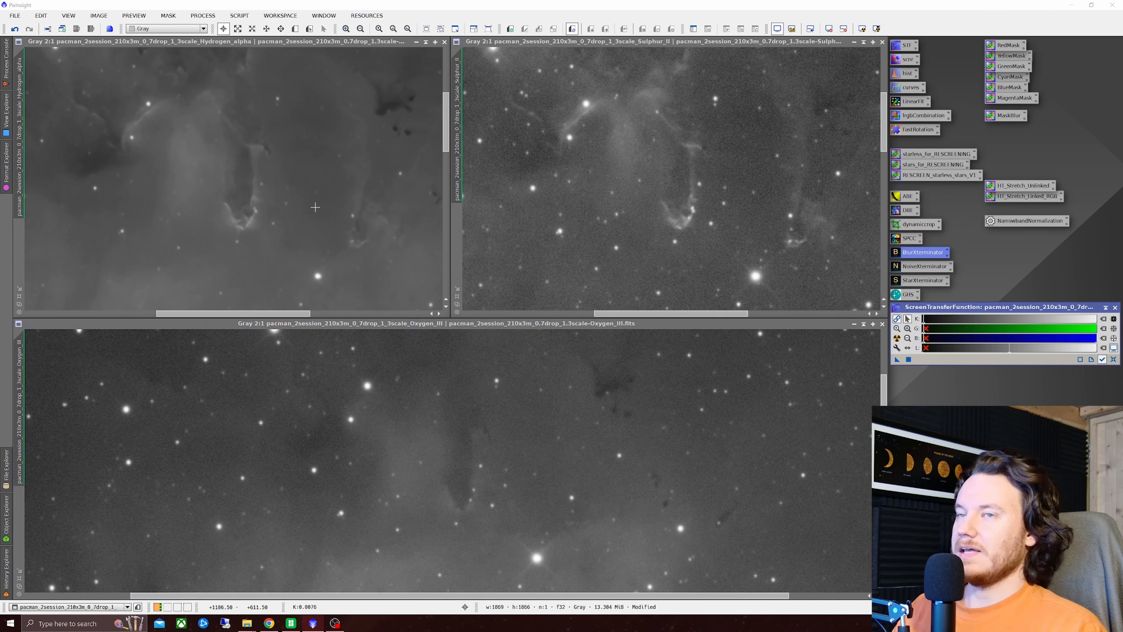
# Examine the sharpened pillar at 3:1 in the Hydrogen-alpha image and match that view in the other two images
pyautogui.click(266, 178)
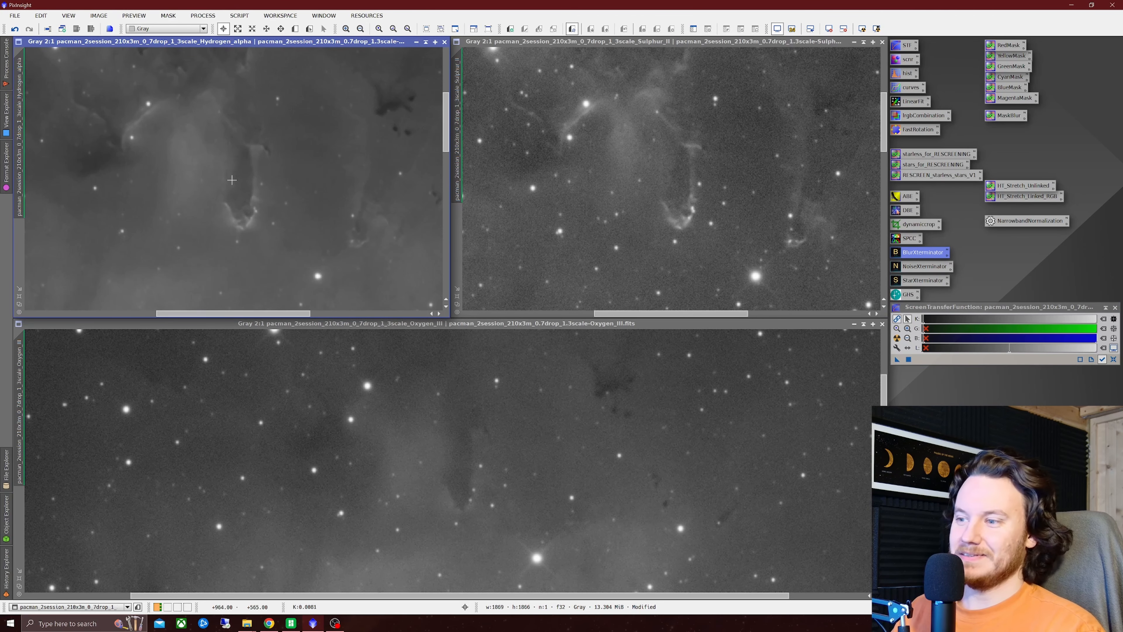
pyautogui.scroll(1, 151, 136)
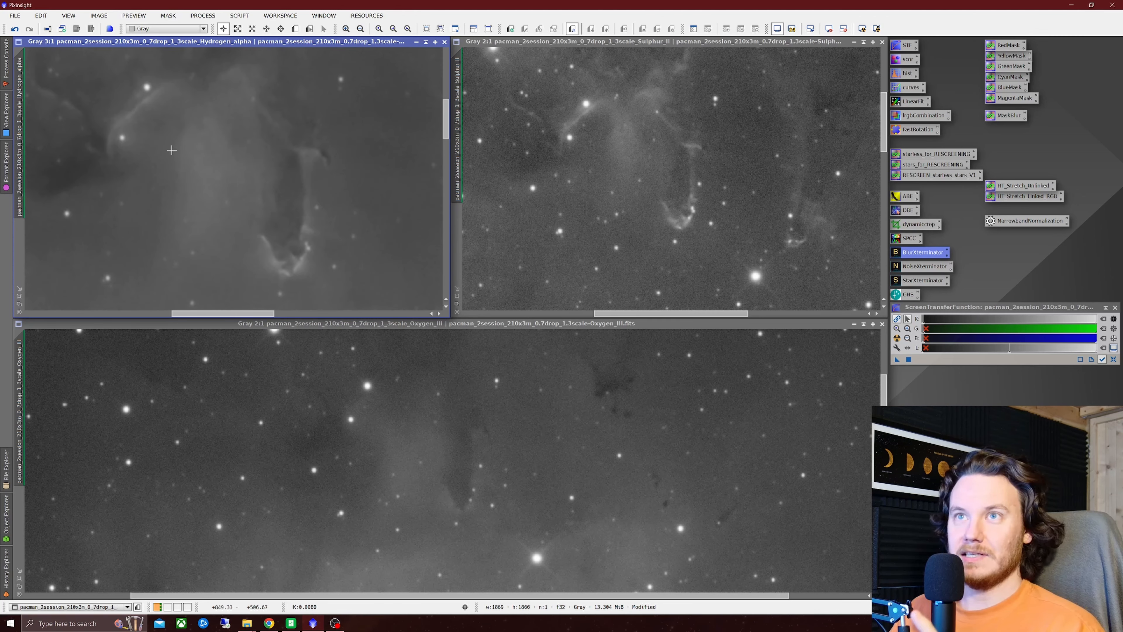
pyautogui.moveTo(20, 96); pyautogui.dragTo(35, 368)
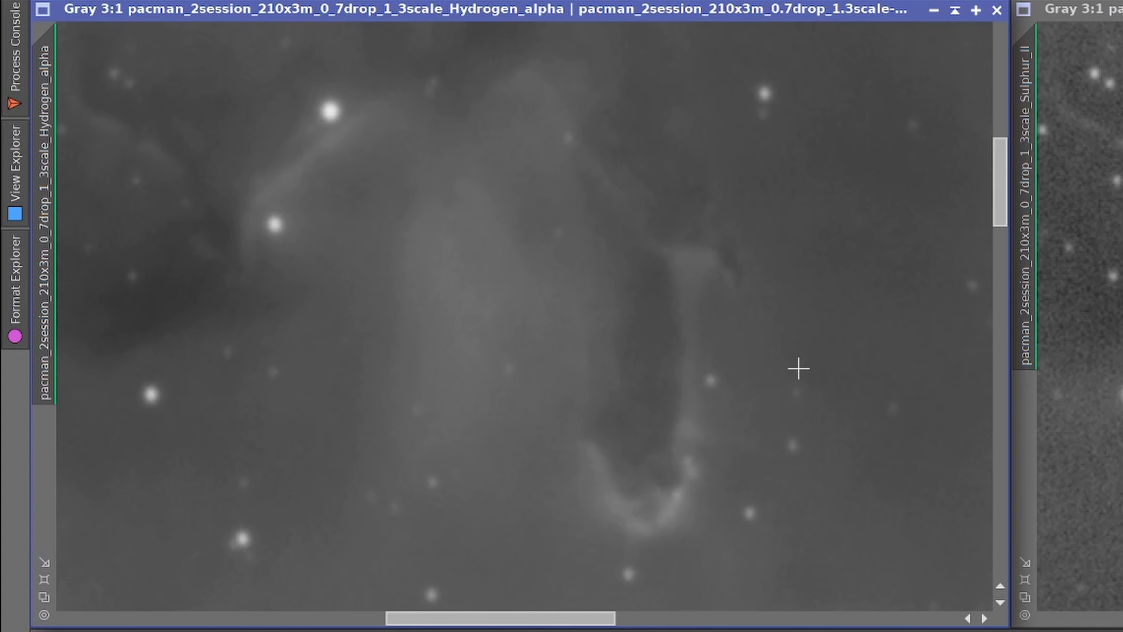
# Show the area around the dark globule at 3:1 in the Hydrogen-alpha image and match that view in Sulphur II and Oxygen III
pyautogui.scroll(-1, 817, 364)
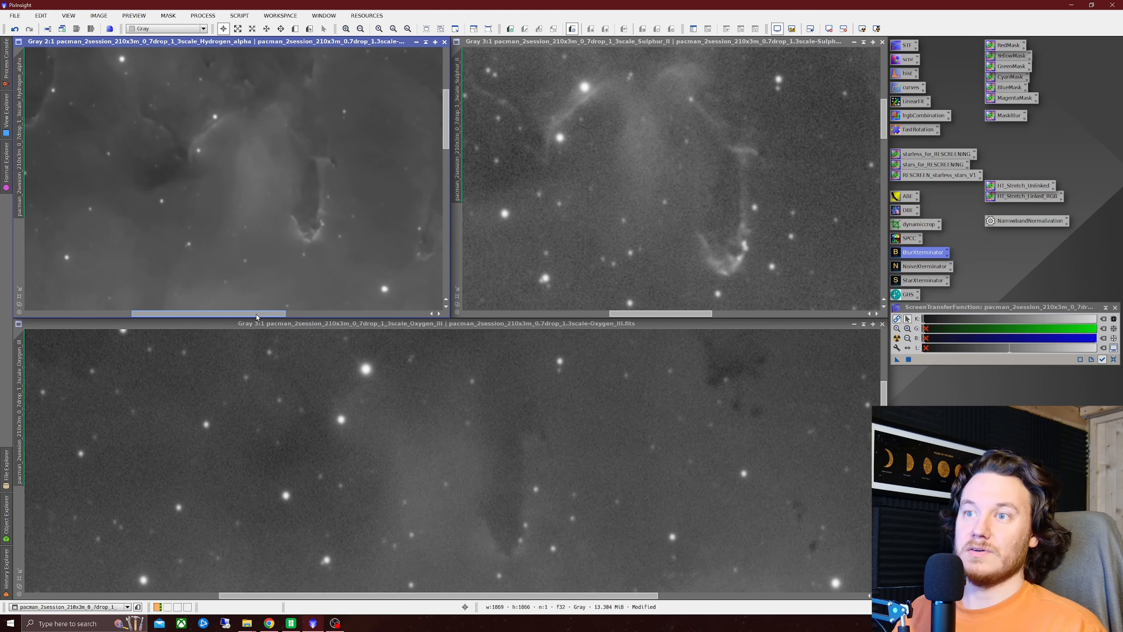
pyautogui.moveTo(574, 622); pyautogui.dragTo(833, 621)
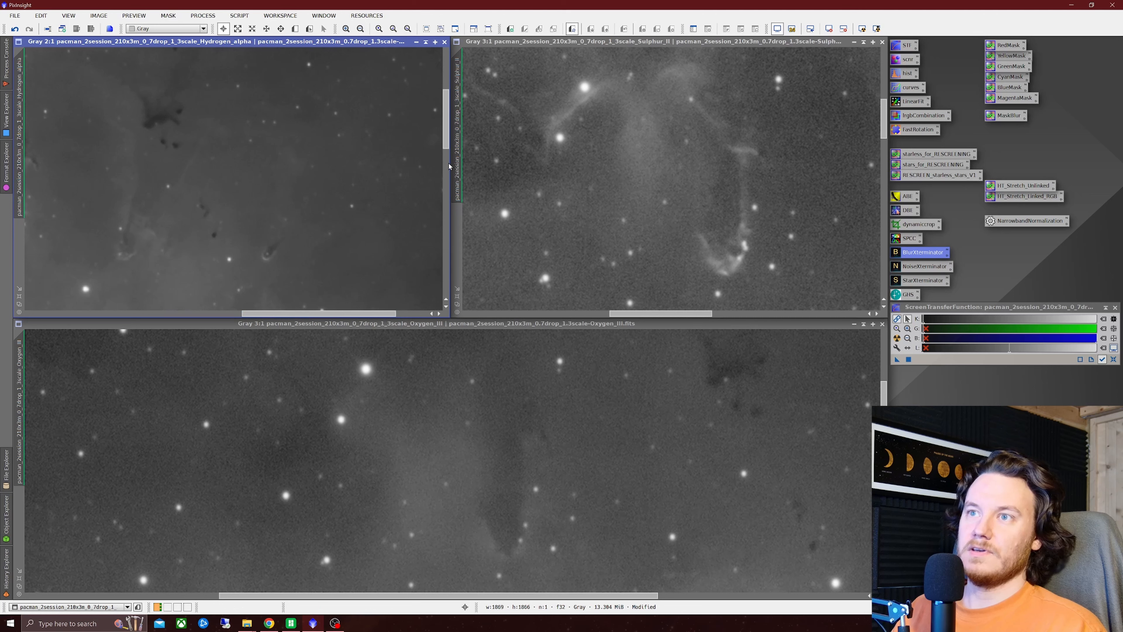
pyautogui.moveTo(446, 129); pyautogui.dragTo(451, 179)
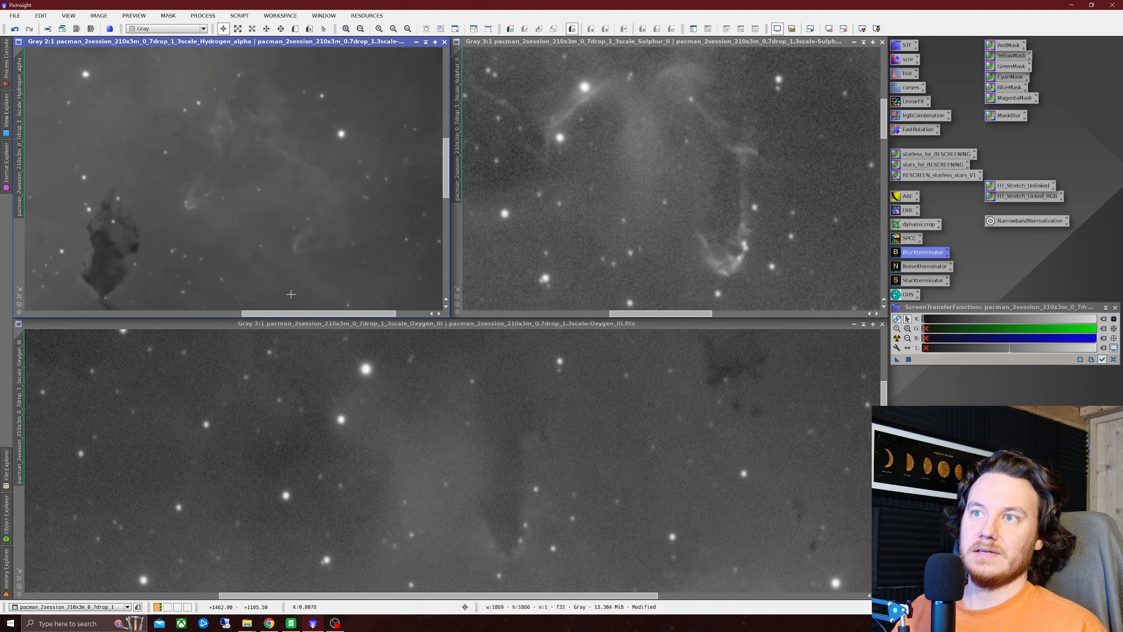
pyautogui.moveTo(311, 314); pyautogui.dragTo(288, 313)
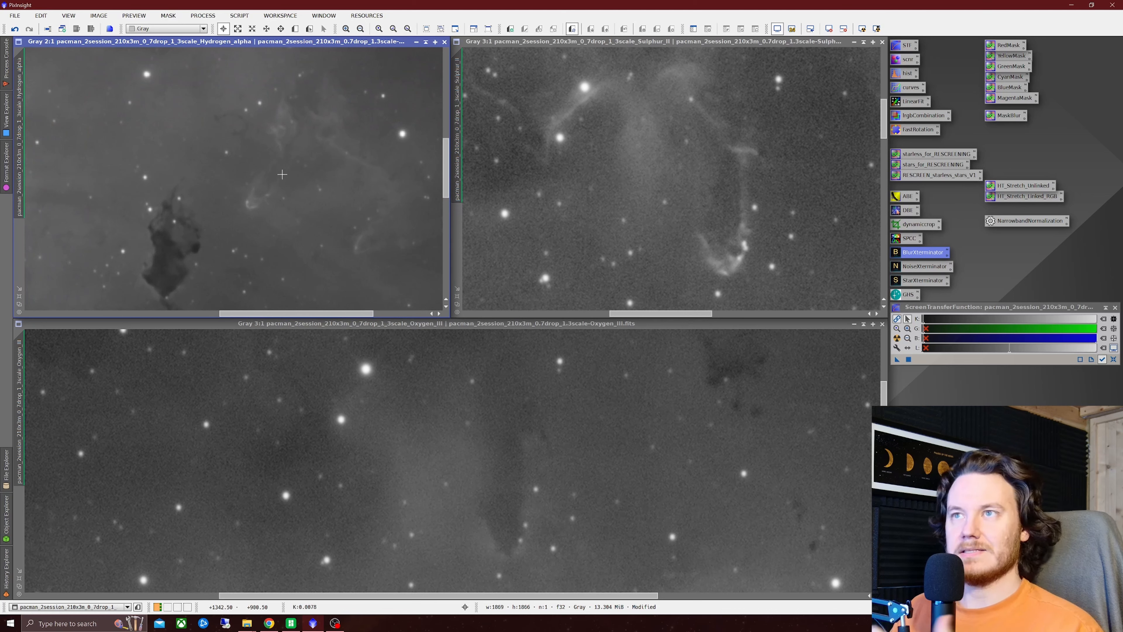
pyautogui.scroll(1, 274, 190)
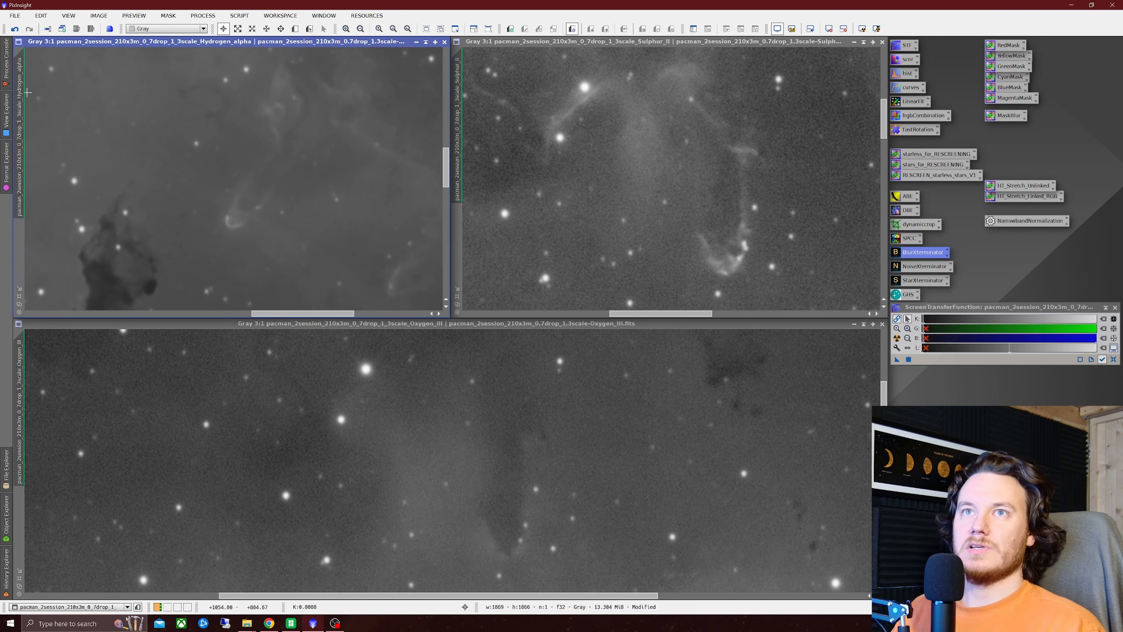
pyautogui.moveTo(19, 106); pyautogui.dragTo(460, 103)
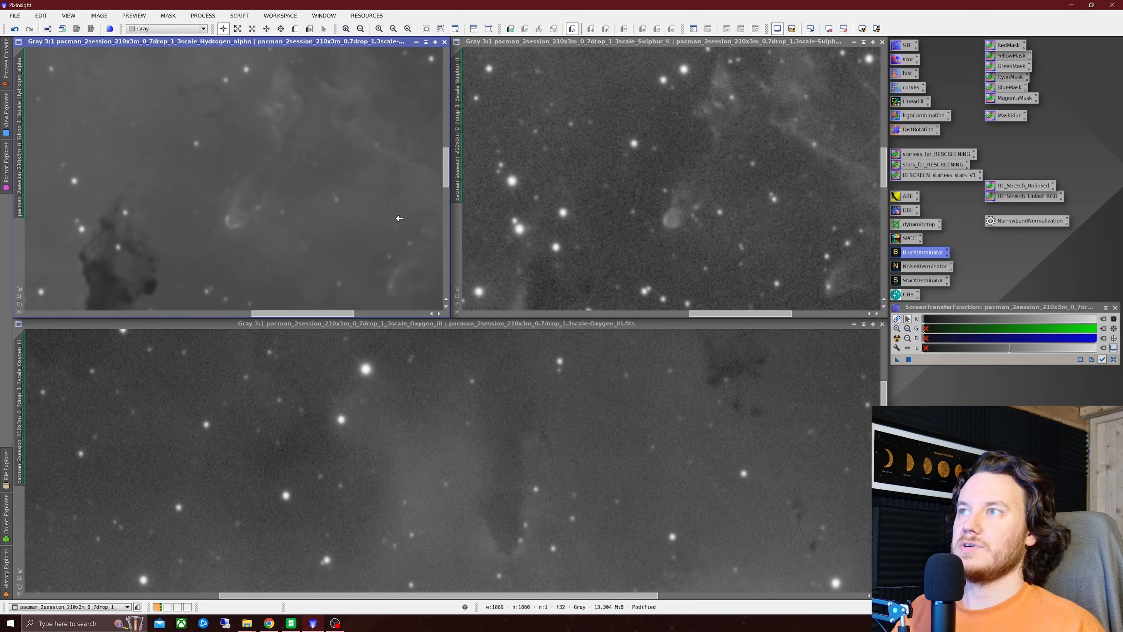
pyautogui.moveTo(457, 142); pyautogui.dragTo(18, 384)
# Compare the Hydrogen-alpha image before and after BlurXTerminator by repeatedly undoing and redoing the sharpening
pyautogui.click(347, 170)
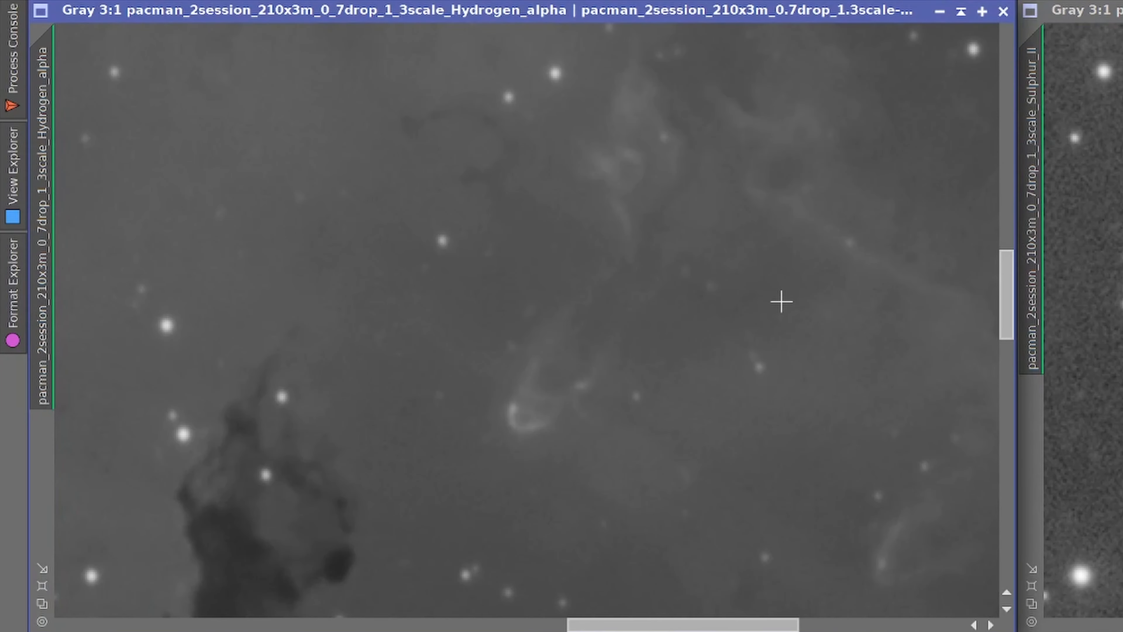
pyautogui.hotkey('ctrl', 'z')
pyautogui.hotkey('ctrl', 'y')
pyautogui.hotkey('ctrl', 'z')
pyautogui.hotkey('ctrl', 'y')
pyautogui.hotkey('ctrl', 'z')
pyautogui.hotkey('ctrl', 'y')
pyautogui.hotkey('ctrl', 'z')
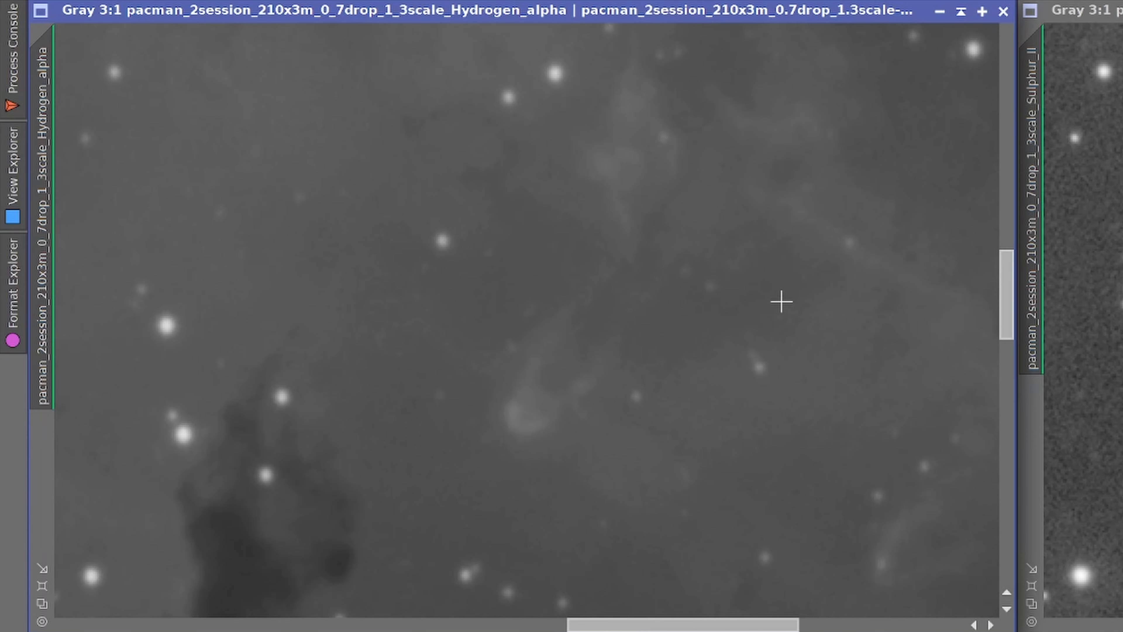
pyautogui.hotkey('ctrl', 'y')
pyautogui.hotkey('ctrl', 'z')
pyautogui.hotkey('ctrl', 'y')
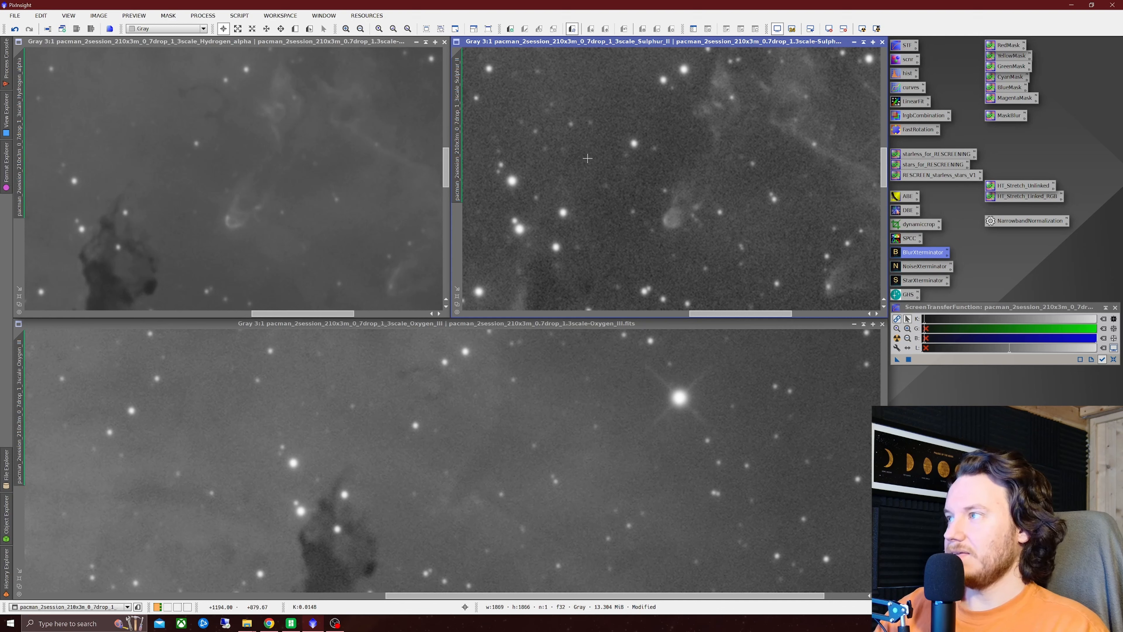
# Compare the Sulphur II and Oxygen III images before and after BlurXTerminator by undoing and redoing the sharpening on each
pyautogui.hotkey('ctrl', 'z')
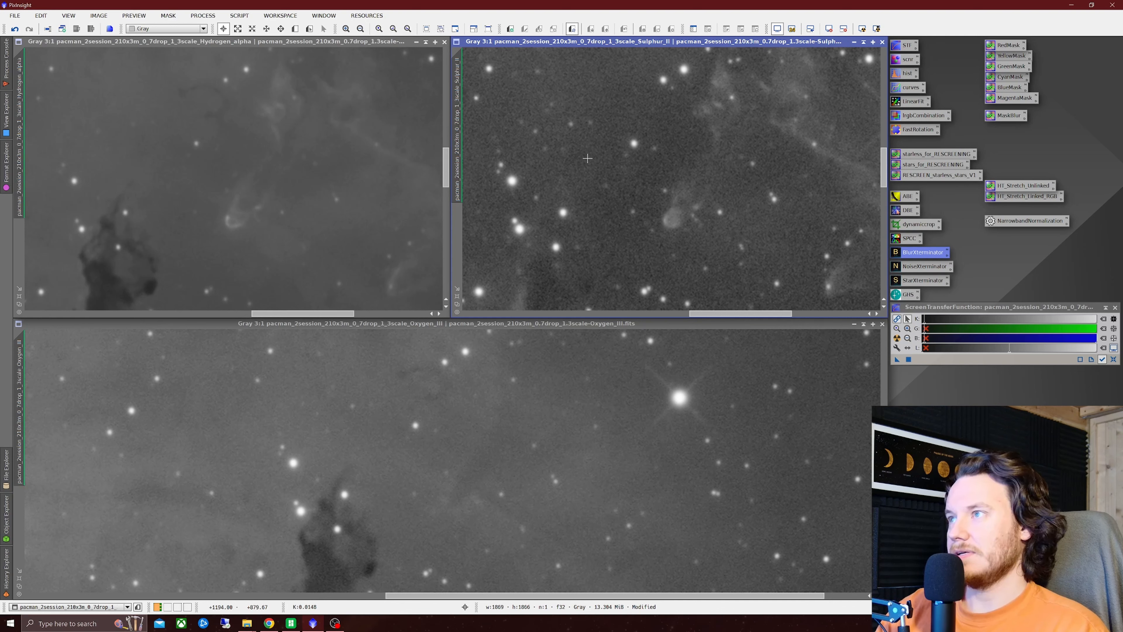
pyautogui.hotkey('ctrl', 'y')
pyautogui.hotkey('ctrl', 'z')
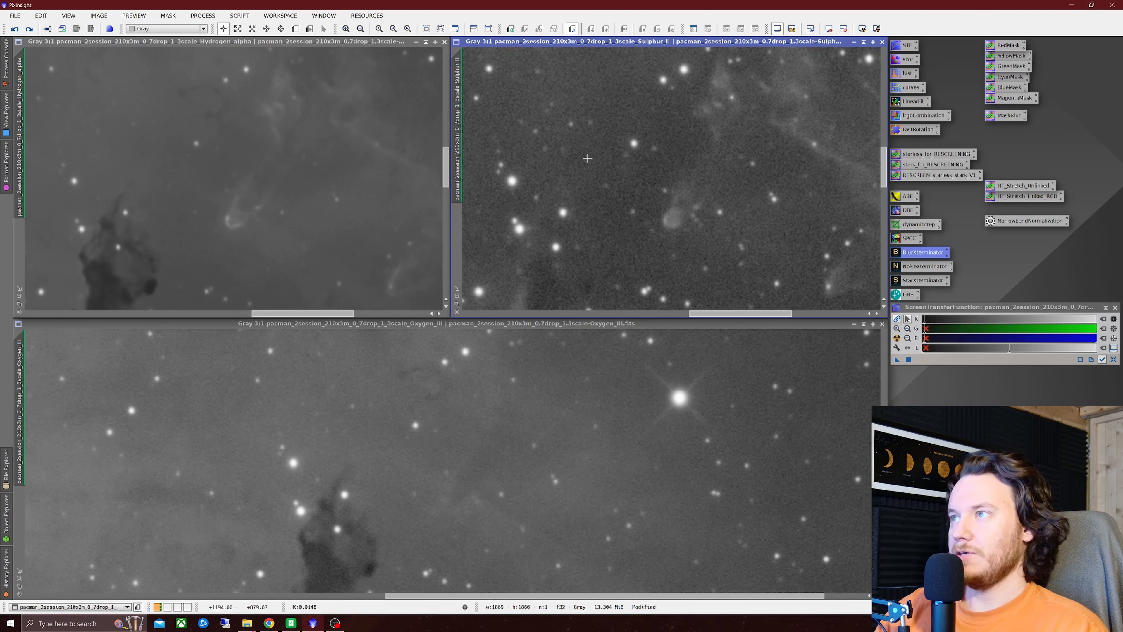
pyautogui.click(361, 450)
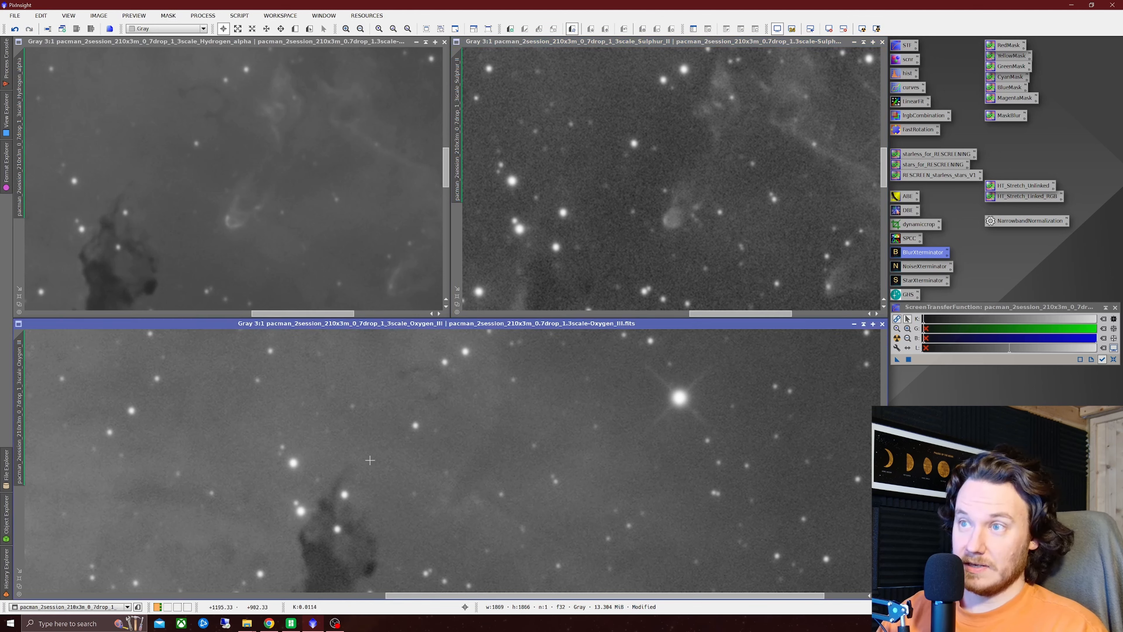
pyautogui.hotkey('ctrl', 'z')
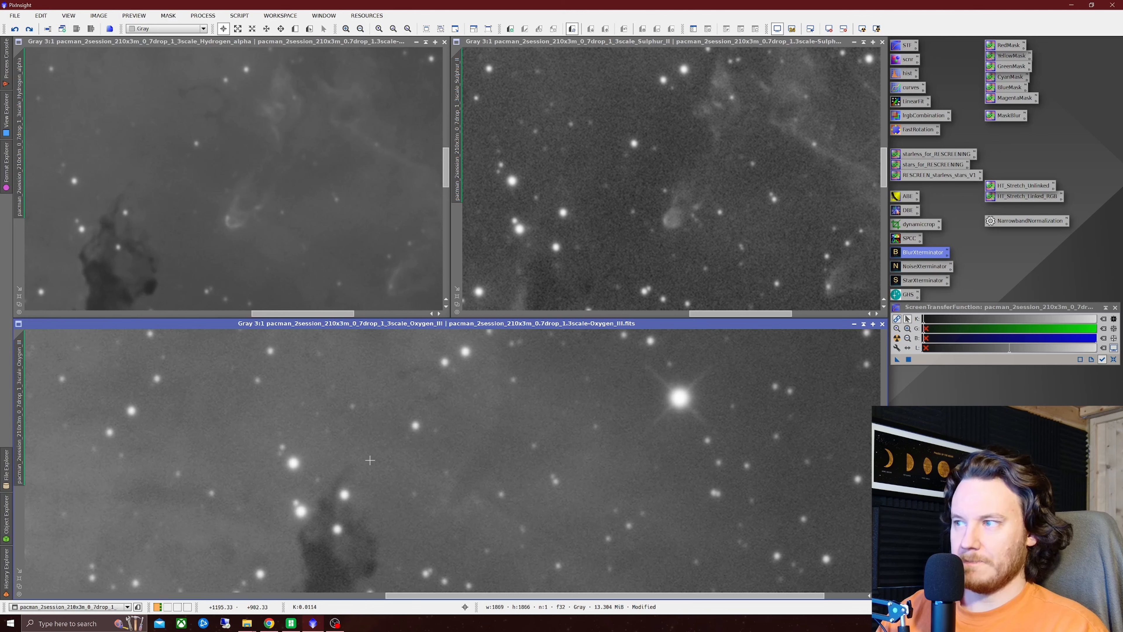
pyautogui.hotkey('ctrl', 'y')
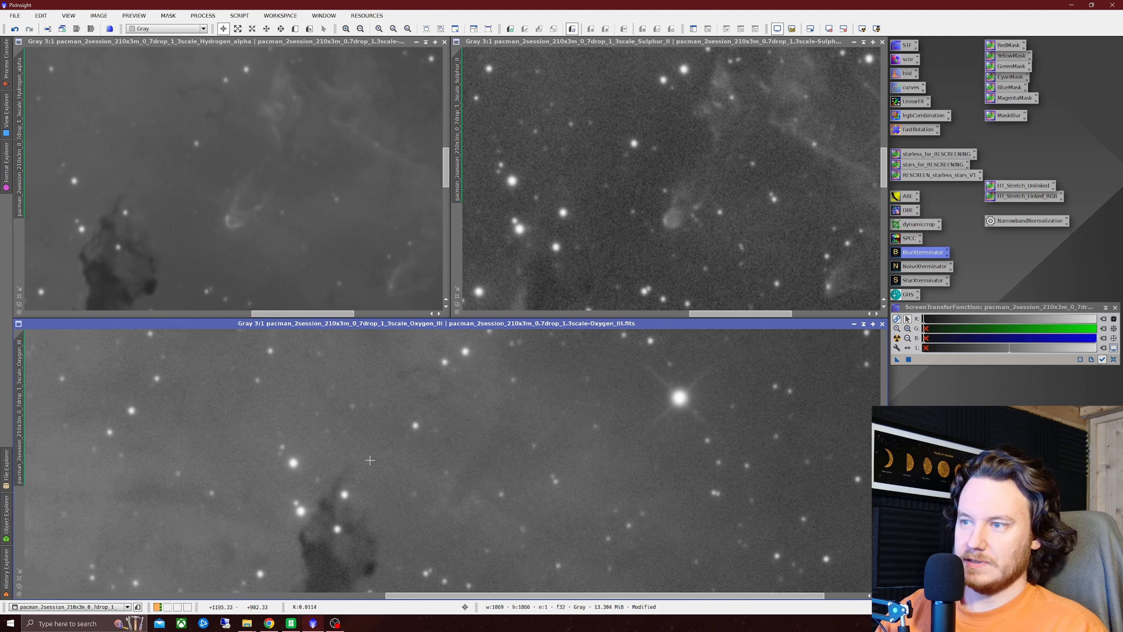
pyautogui.hotkey('ctrl', 'z')
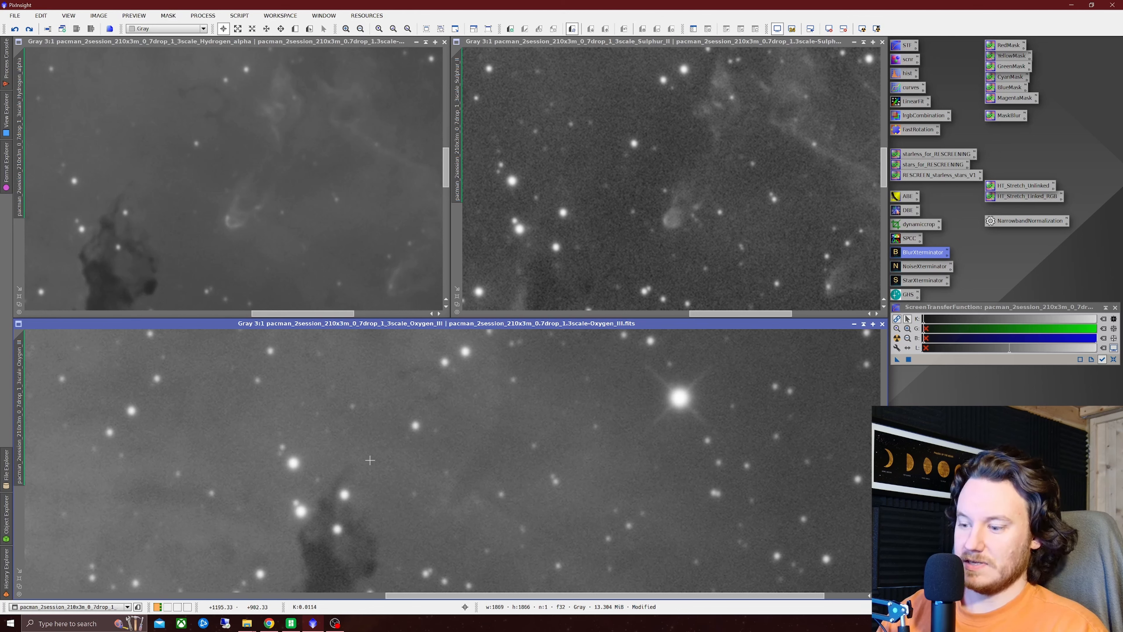
# Set the Hydrogen-alpha, Sulphur II and Oxygen III images to 1:2 zoom to examine the whole nebula in each
pyautogui.moveTo(499, 595); pyautogui.dragTo(297, 593)
pyautogui.scroll(-2, 545, 452)
pyautogui.scroll(-1, 439, 437)
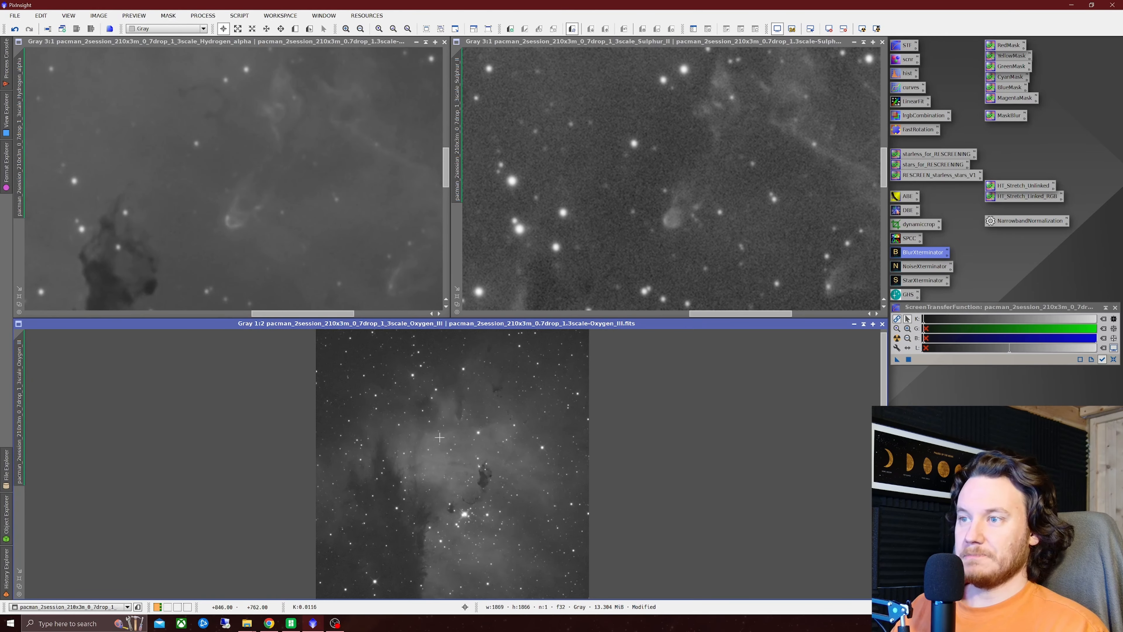
pyautogui.scroll(-4, 525, 261)
pyautogui.scroll(-3, 288, 177)
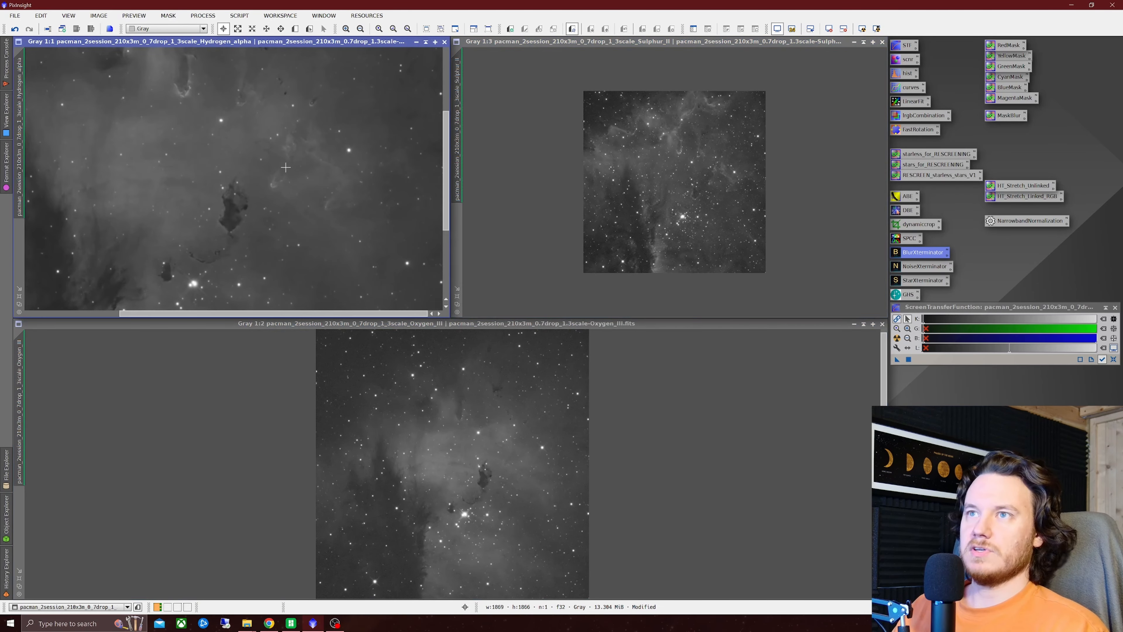
pyautogui.scroll(-1, 288, 178)
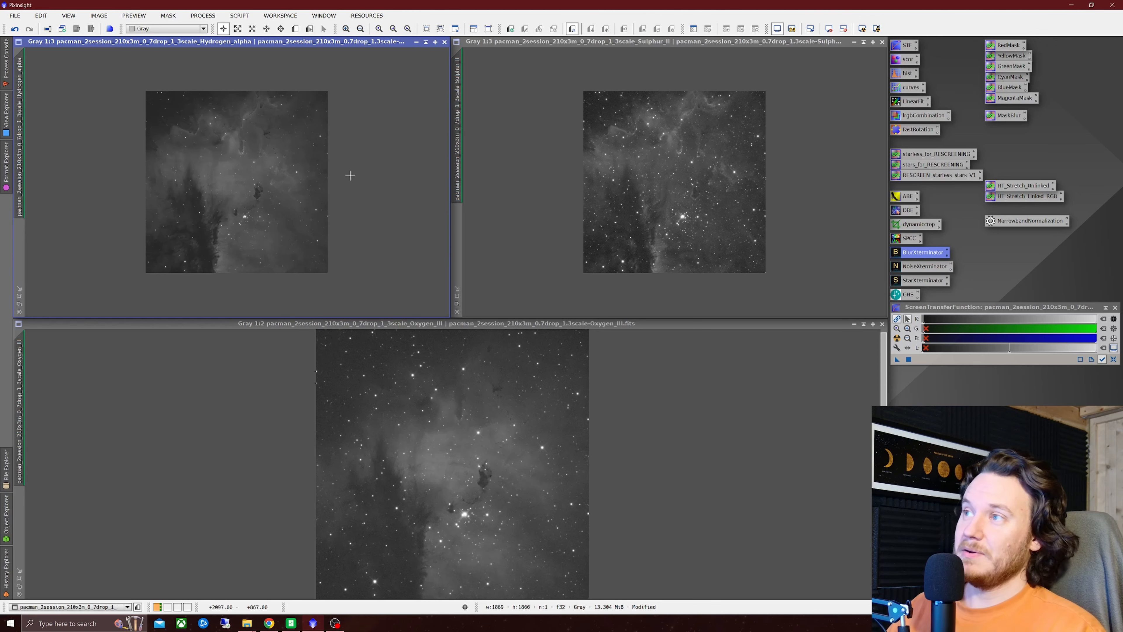
pyautogui.scroll(-1, 487, 390)
pyautogui.scroll(1, 554, 233)
pyautogui.scroll(1, 514, 351)
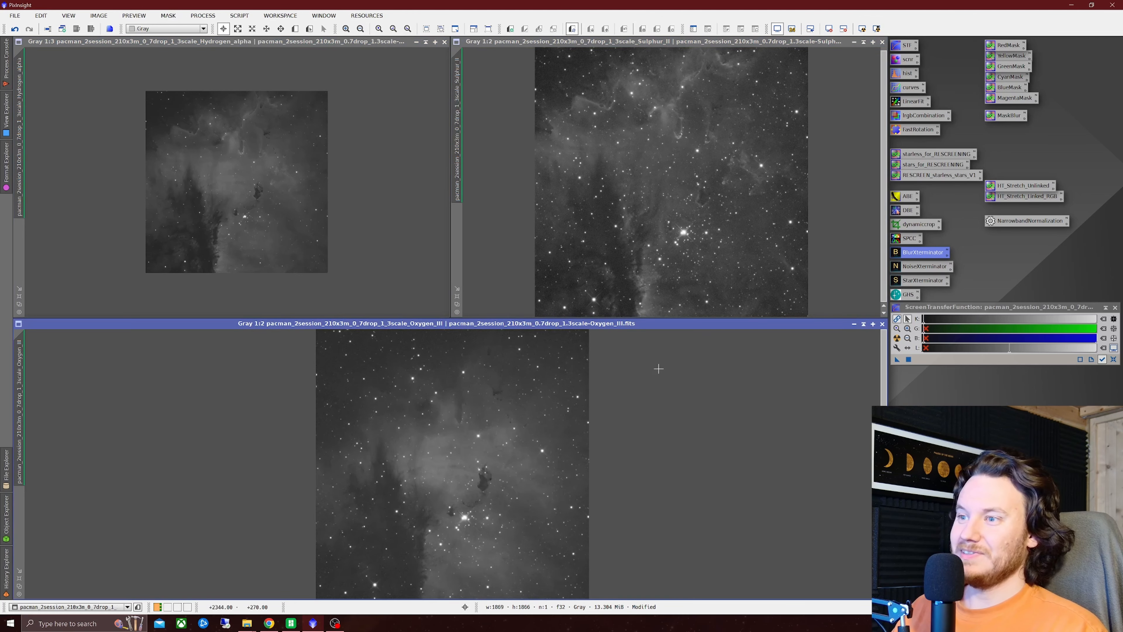
pyautogui.scroll(1, 418, 160)
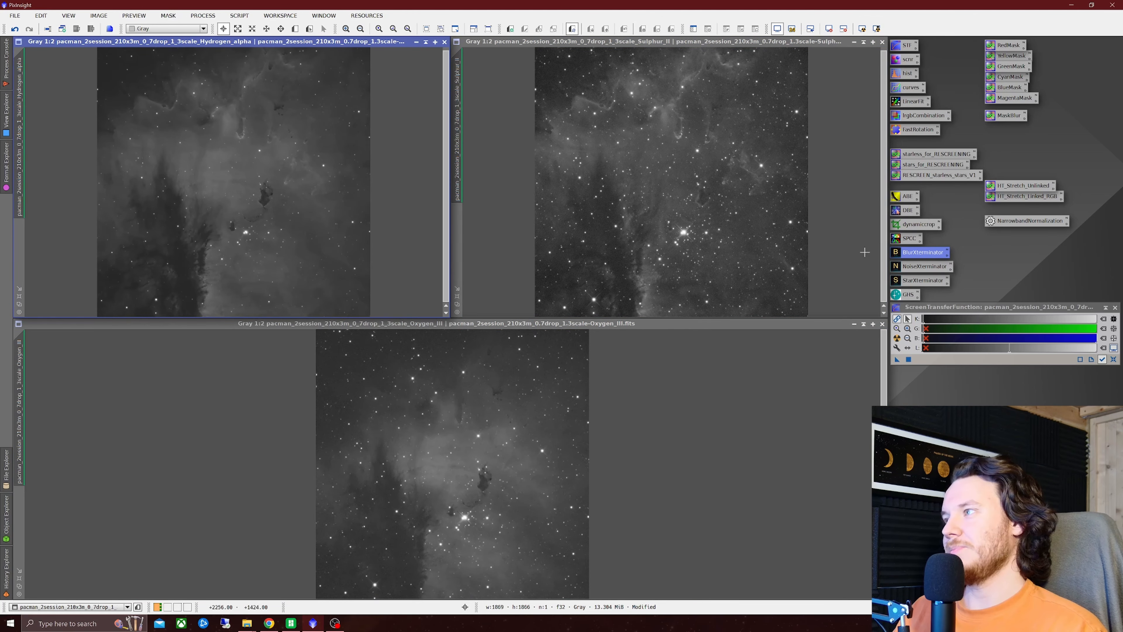
# Set the NoiseXTerminator denoise amount to 0.75 and apply it to the Sulphur II image
pyautogui.doubleClick(923, 266)
pyautogui.moveTo(821, 337); pyautogui.dragTo(496, 132)
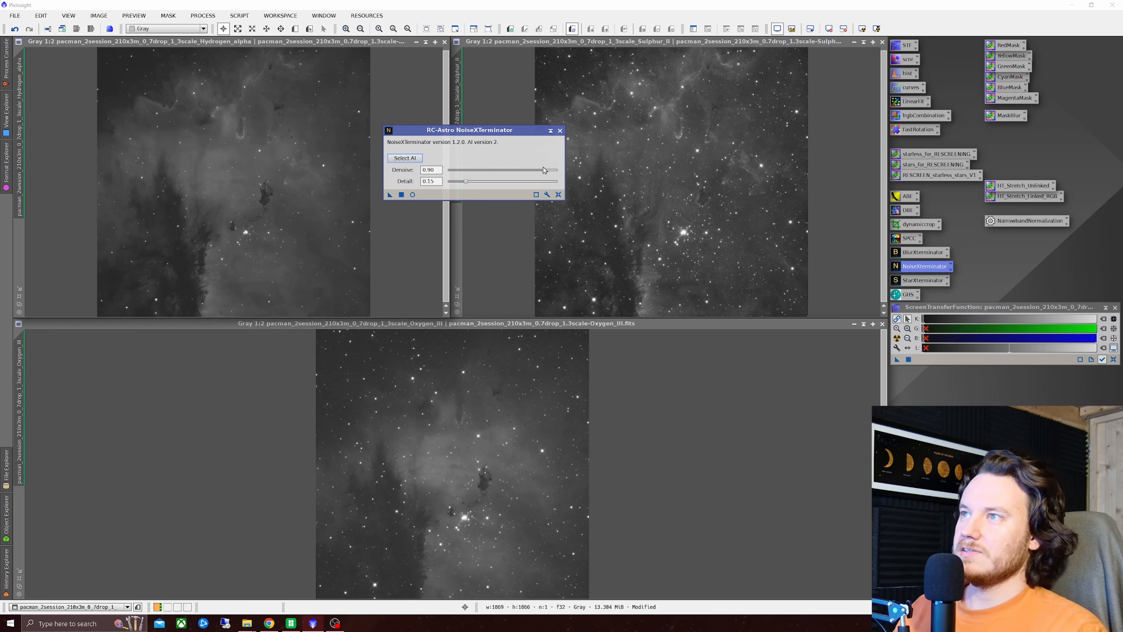
pyautogui.moveTo(547, 173); pyautogui.dragTo(534, 175)
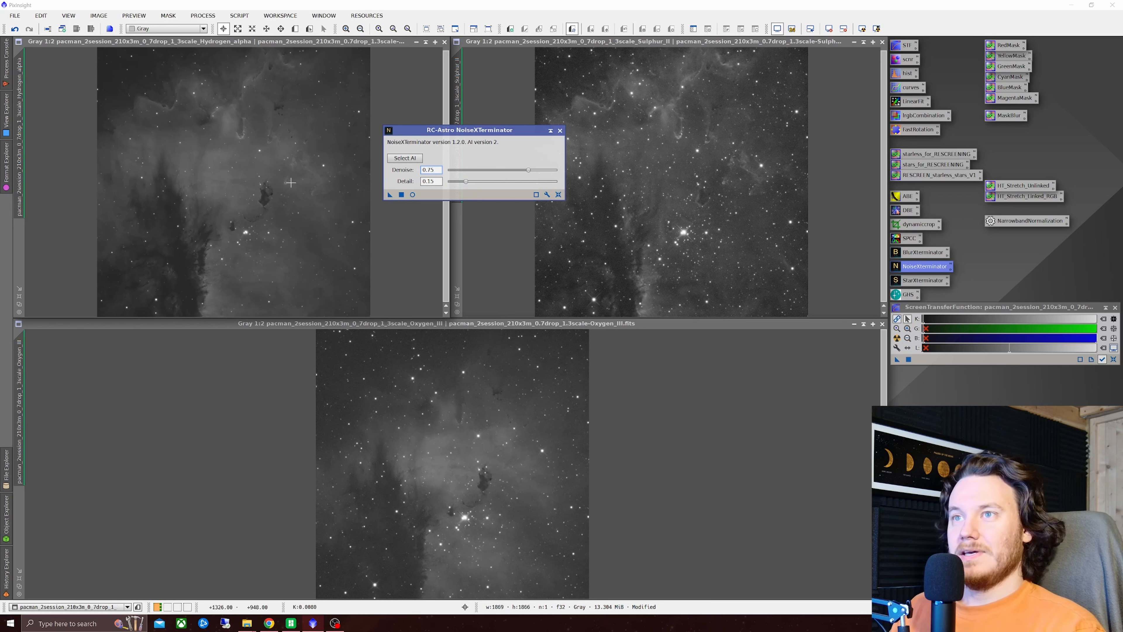
pyautogui.moveTo(489, 135); pyautogui.dragTo(433, 119)
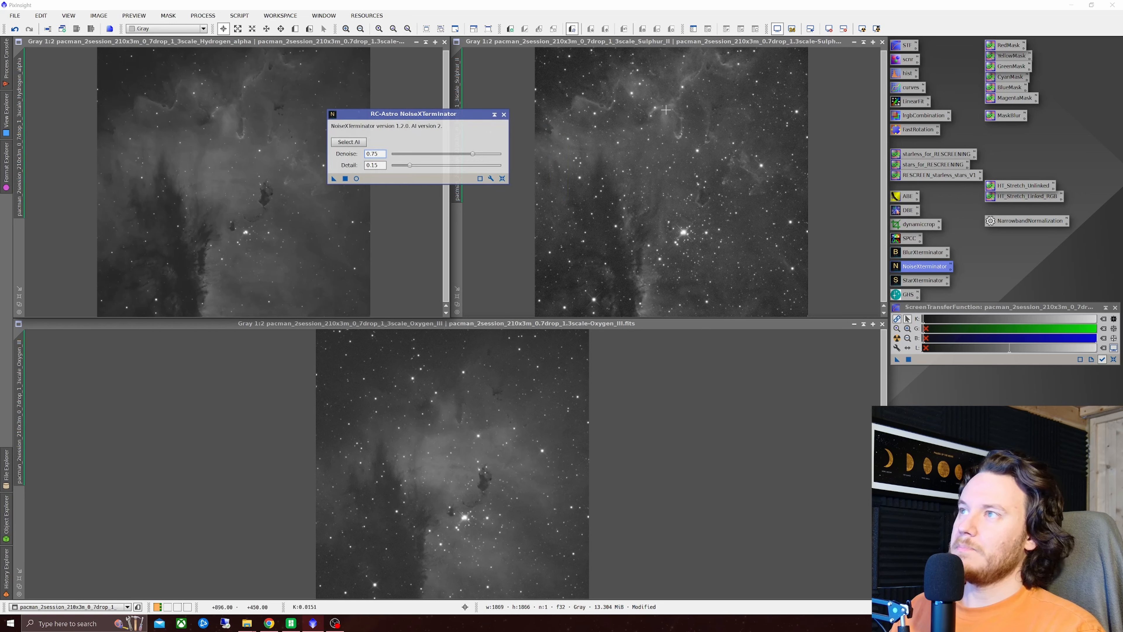
pyautogui.scroll(2, 678, 128)
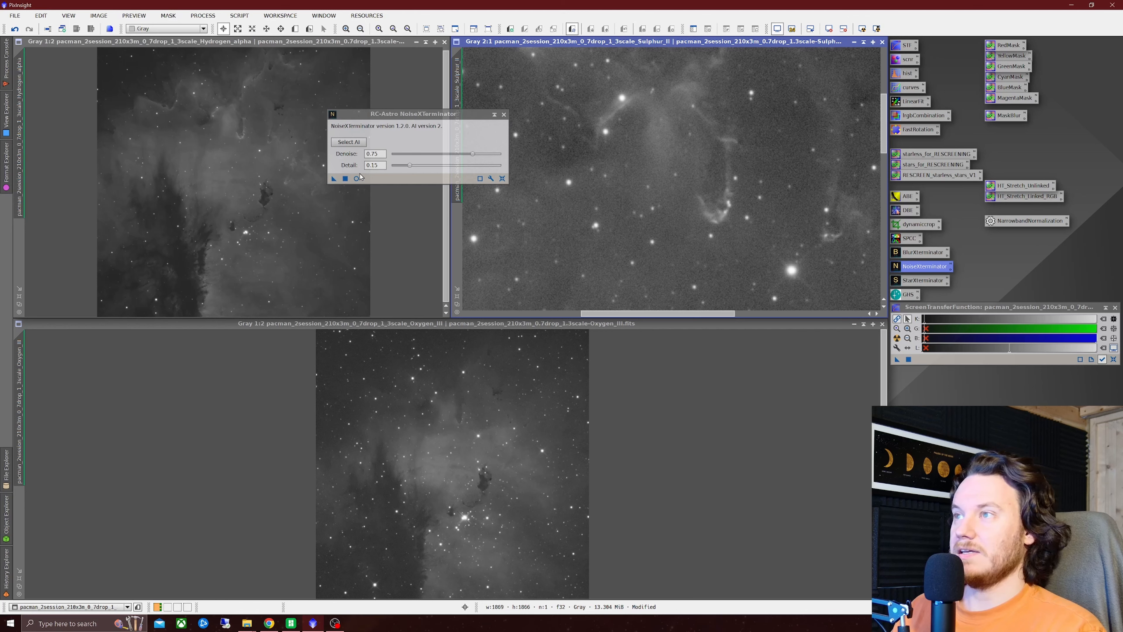
pyautogui.moveTo(333, 179); pyautogui.dragTo(697, 197)
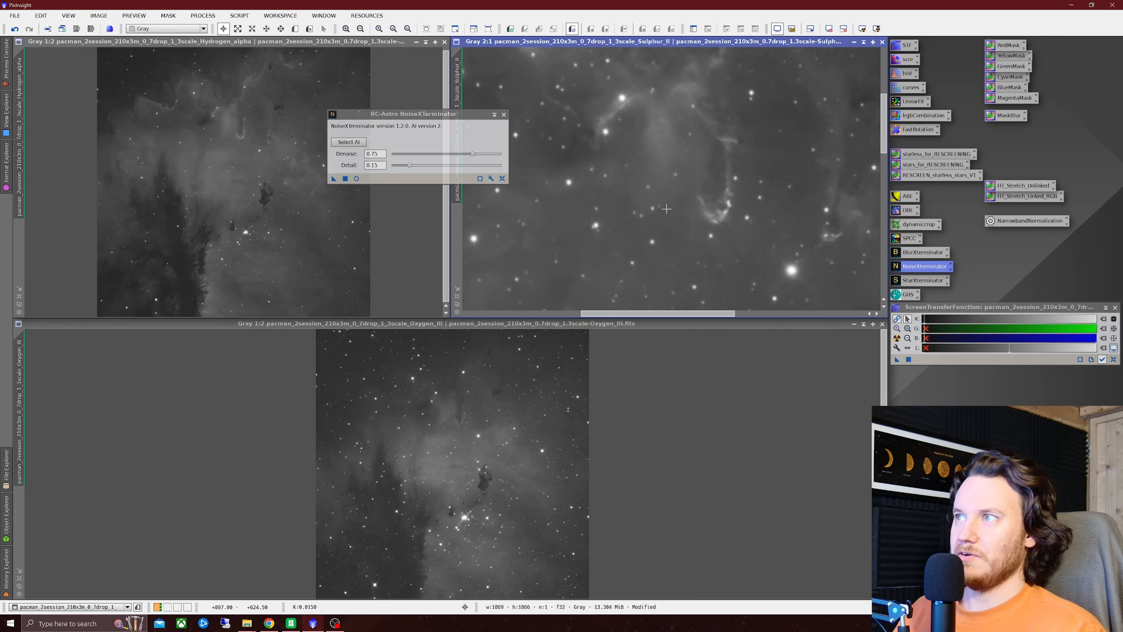
# Compare the Sulphur II image before and after NoiseXTerminator by undoing and redoing the noise reduction
pyautogui.rightClick(666, 208)
pyautogui.click(750, 224)
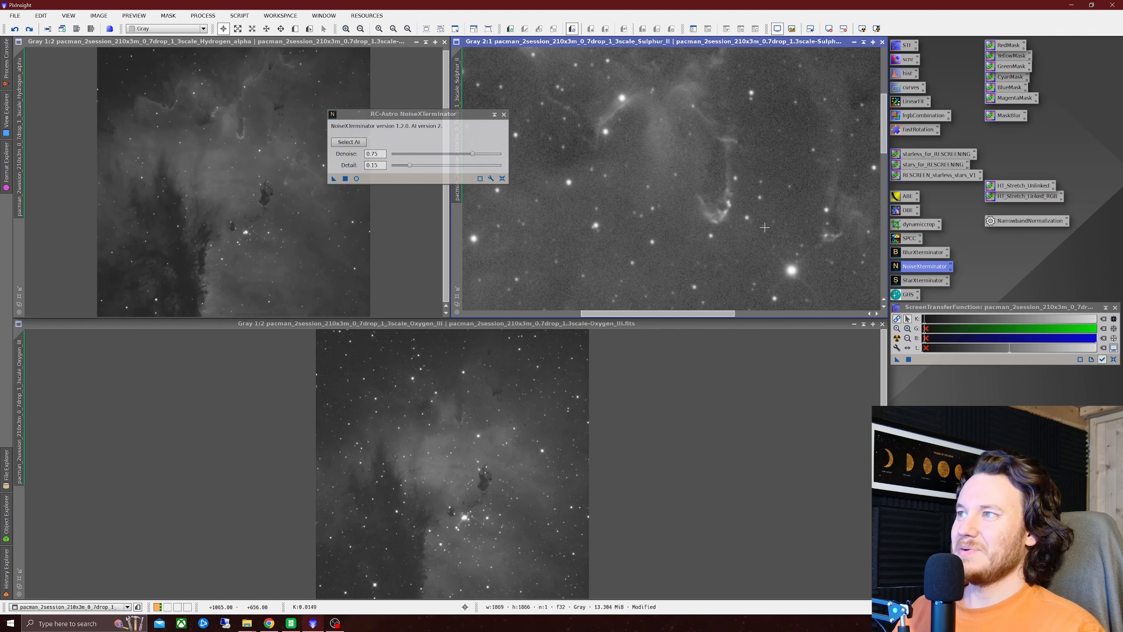
pyautogui.hotkey('ctrl', 'z')
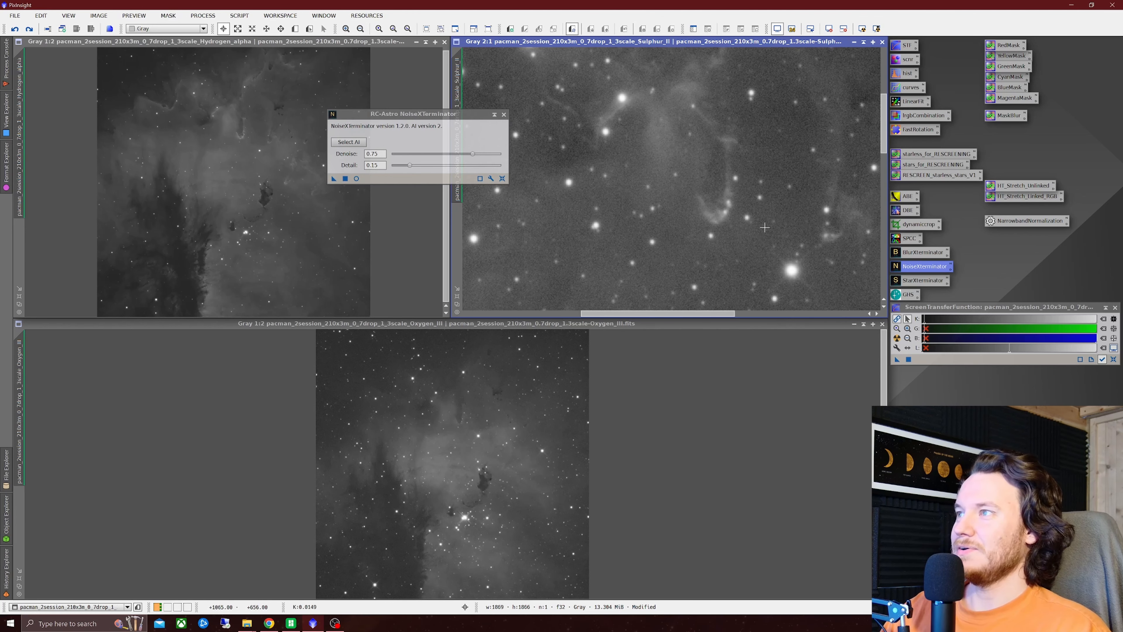
pyautogui.hotkey('ctrl', 'y')
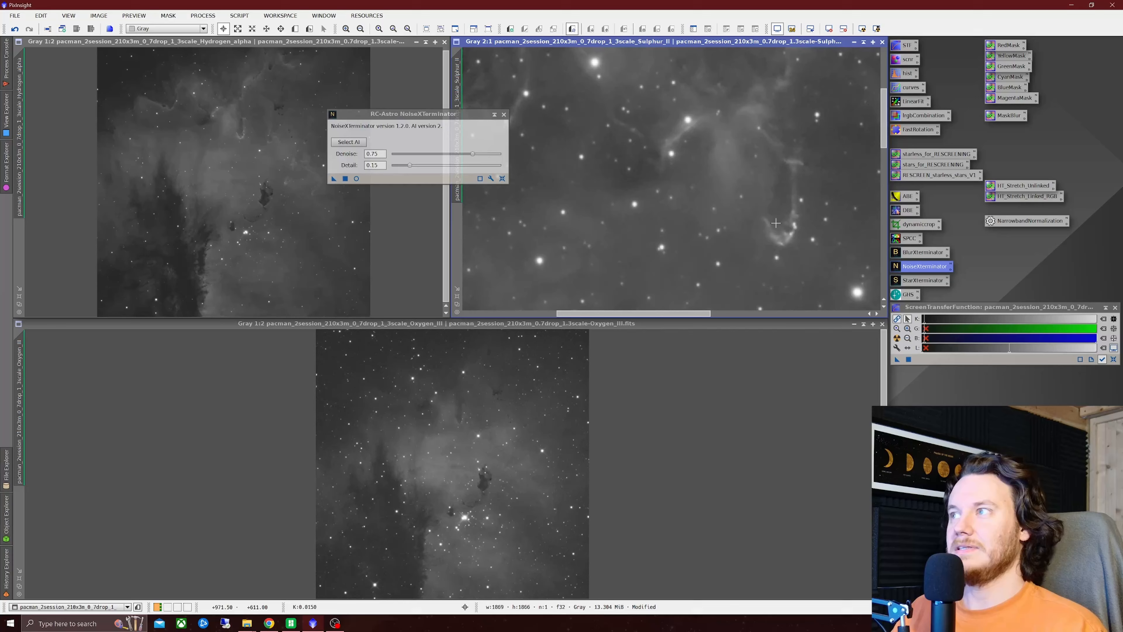
pyautogui.scroll(-4, 783, 422)
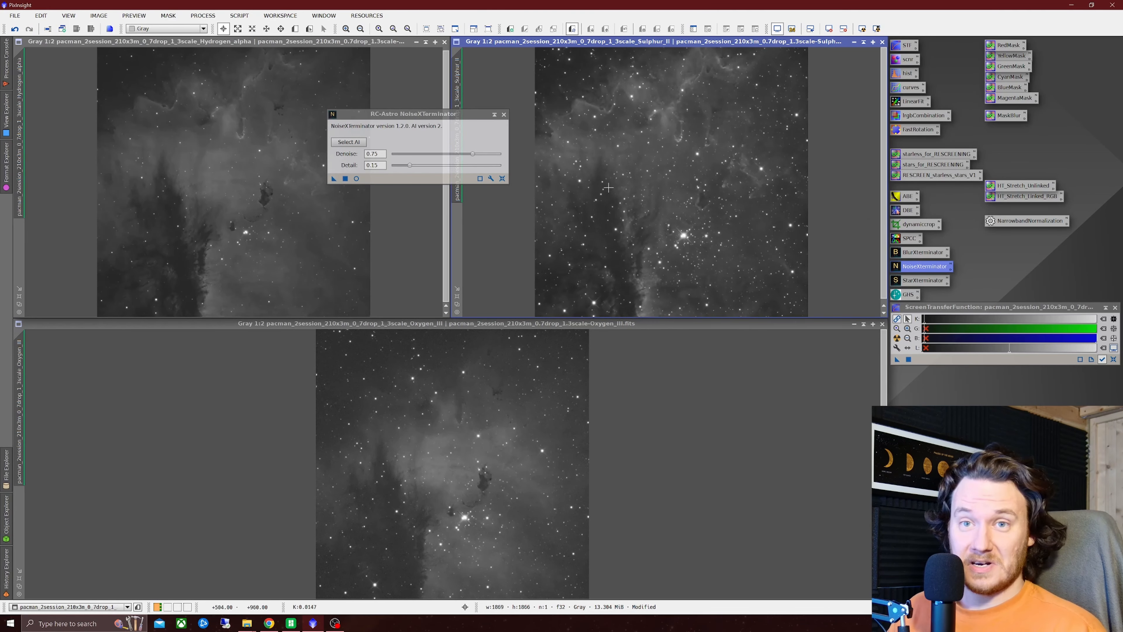
# Apply the same NoiseXTerminator settings to the Hydrogen-alpha and Oxygen III images and check the Oxygen III result by undoing and redoing it
pyautogui.moveTo(333, 179); pyautogui.dragTo(294, 222)
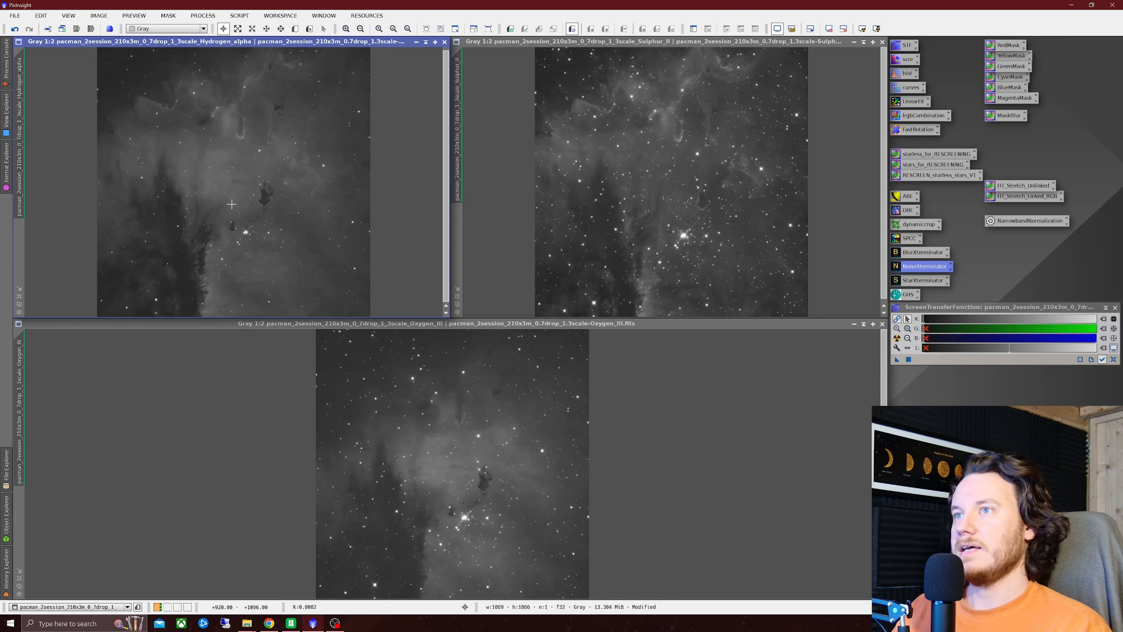
pyautogui.scroll(2, 410, 402)
pyautogui.rightClick(523, 439)
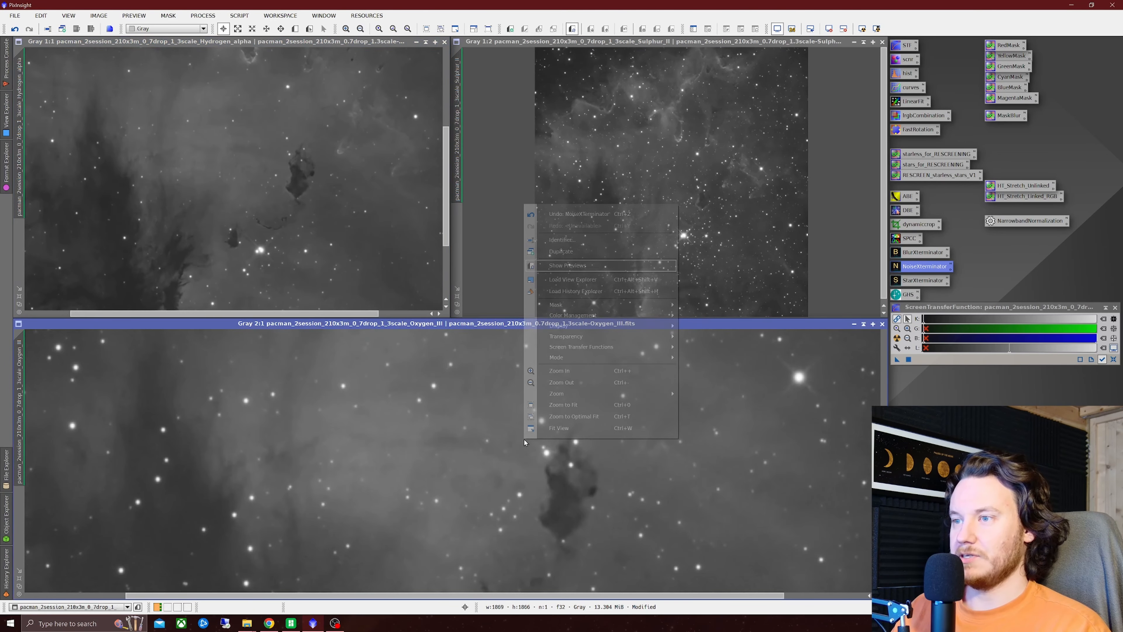
pyautogui.click(597, 223)
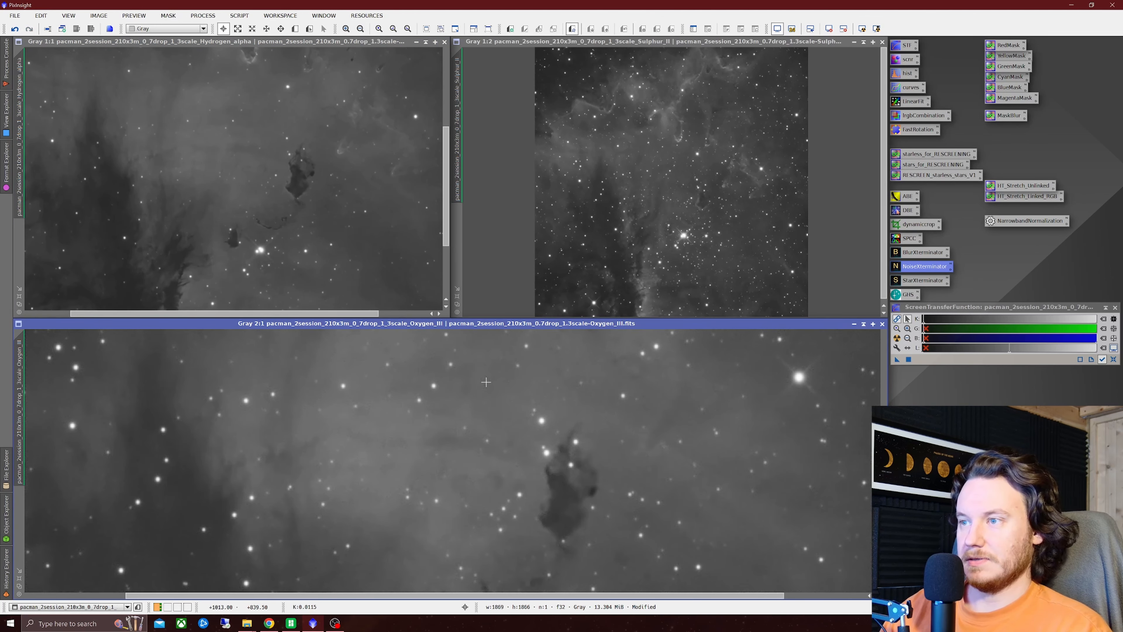
pyautogui.scroll(-1, 269, 228)
pyautogui.scroll(-2, 389, 363)
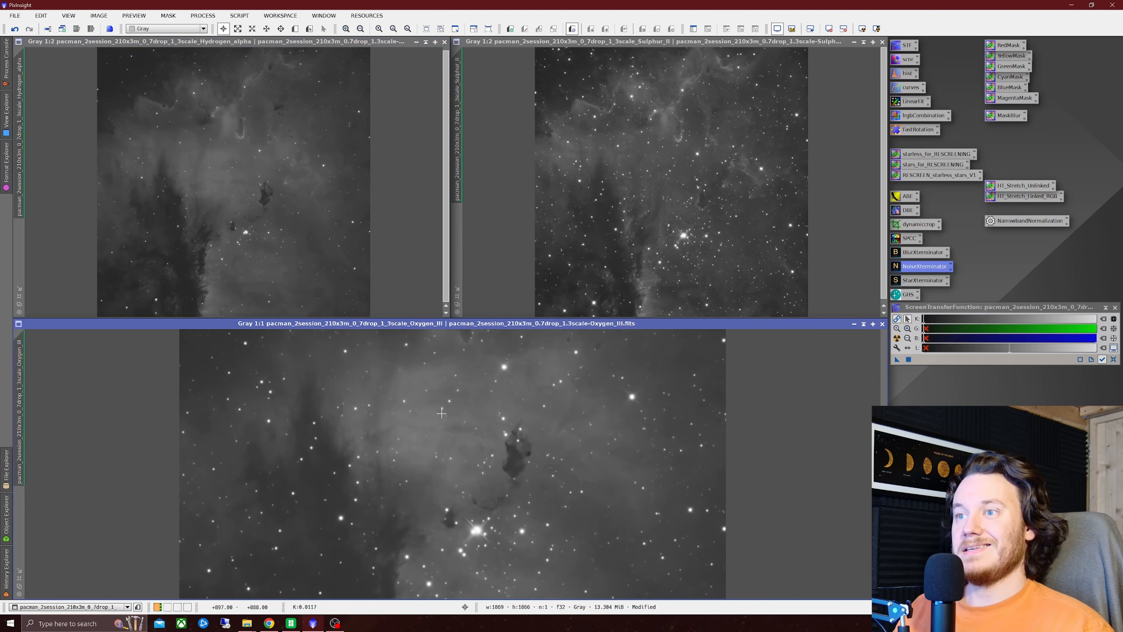
pyautogui.scroll(-1, 343, 193)
pyautogui.scroll(-1, 641, 186)
pyautogui.scroll(-1, 442, 443)
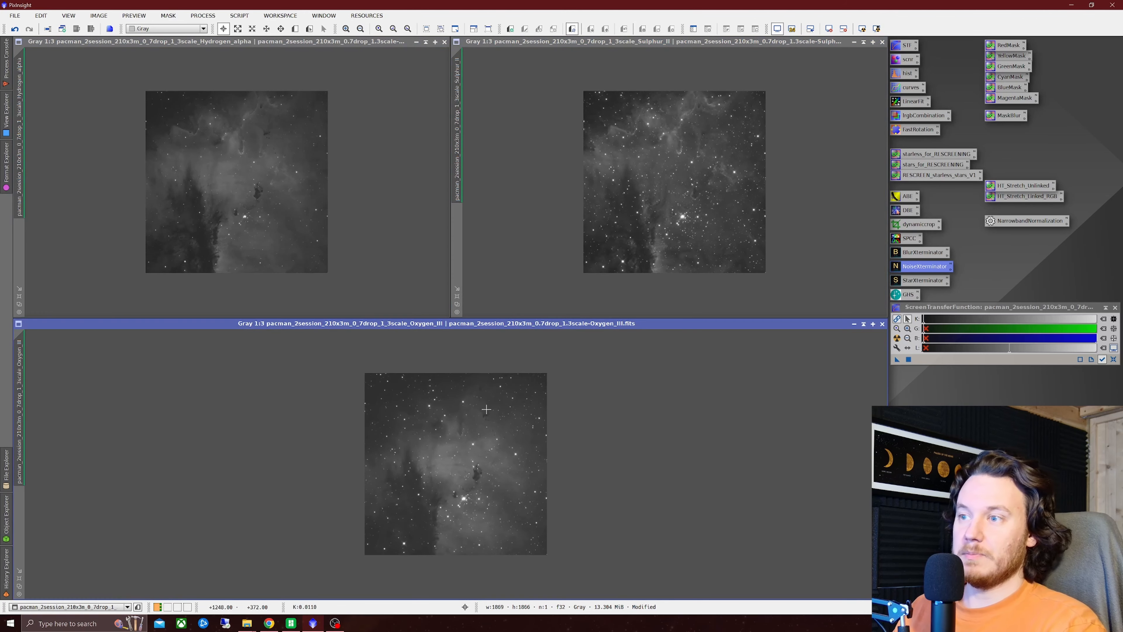
# Try the HT_Stretch_Unlinked PixelMath stretch on the Hydrogen-alpha image and undo it
pyautogui.click(393, 248)
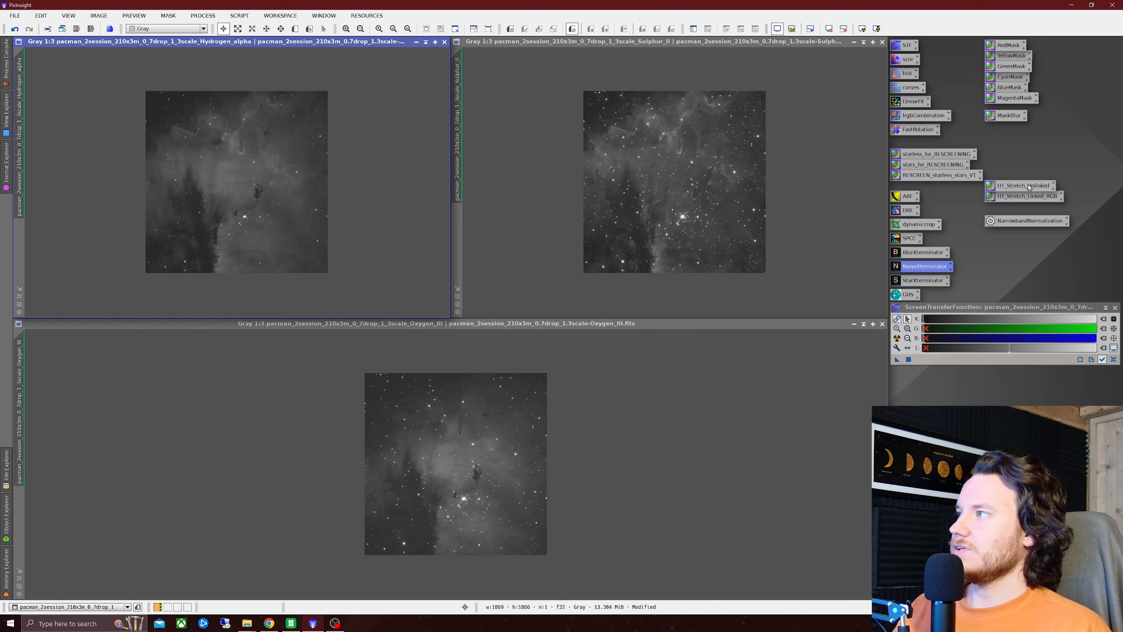
pyautogui.moveTo(1028, 187); pyautogui.dragTo(260, 179)
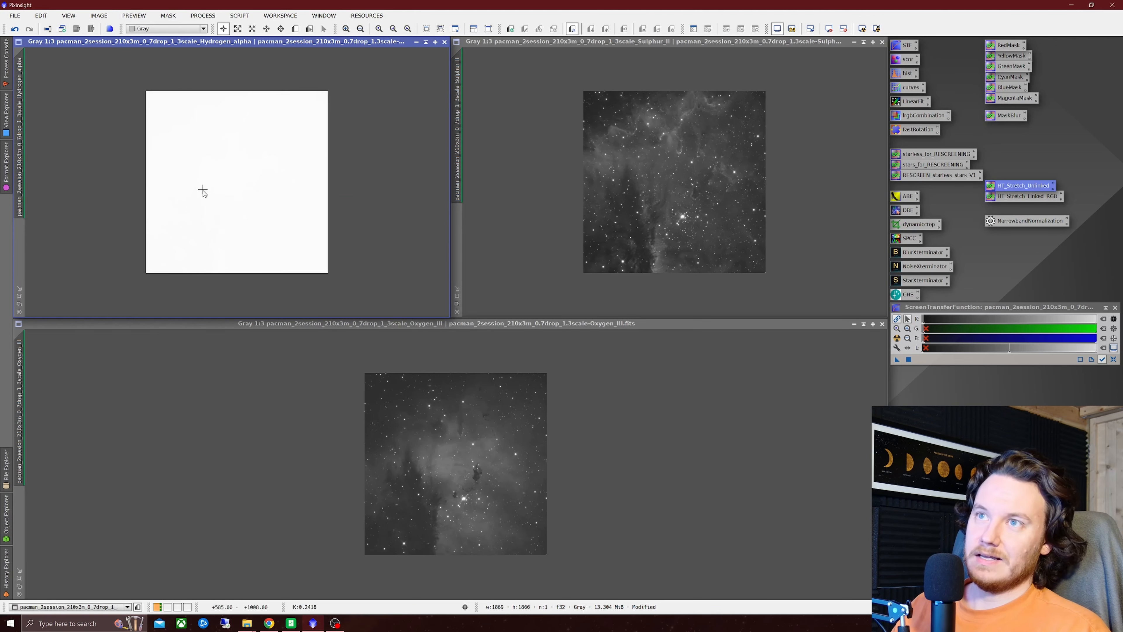
pyautogui.rightClick(289, 182)
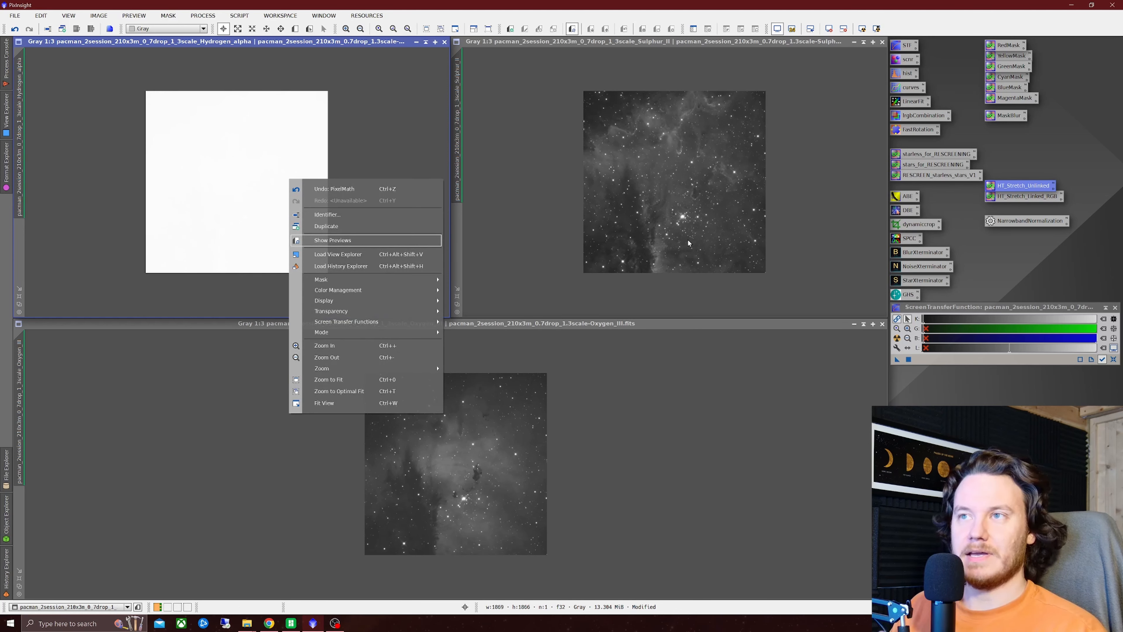
pyautogui.click(347, 189)
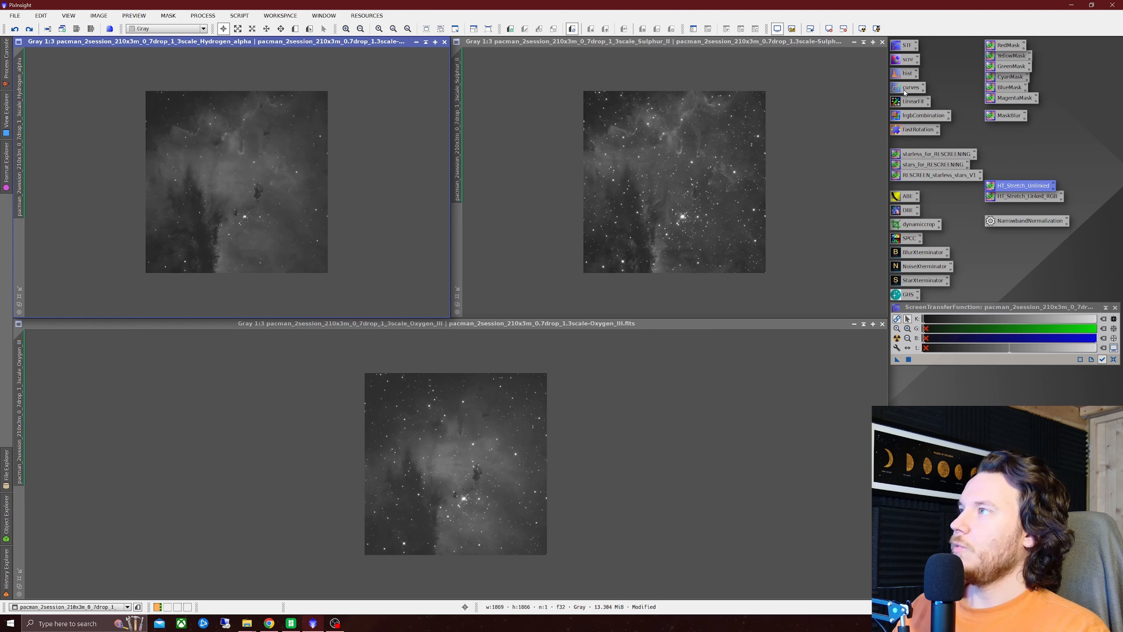
# Permanently stretch the Hydrogen-alpha image by loading its screen stretch into HistogramTransformation and applying it, resetting HistogramTransformation to finish
pyautogui.doubleClick(905, 76)
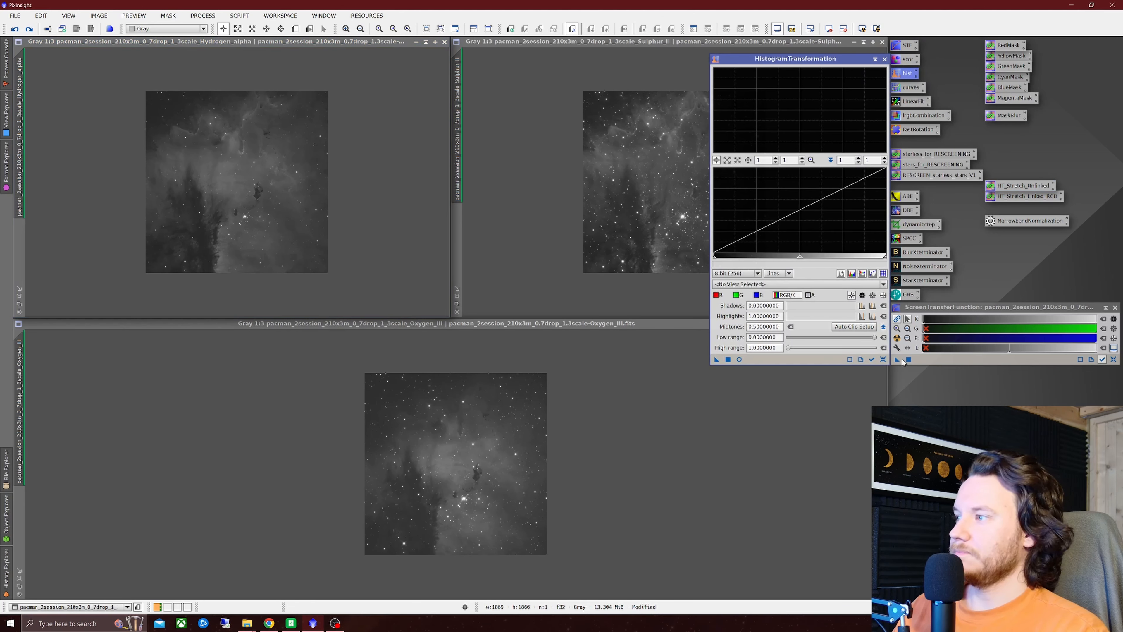
pyautogui.click(358, 171)
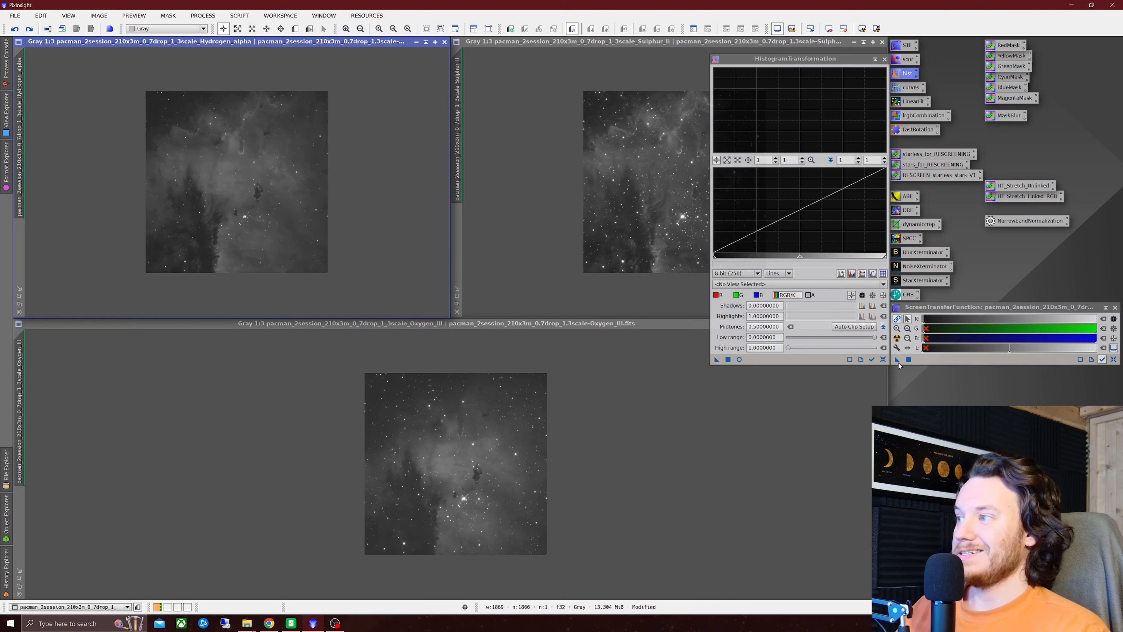
pyautogui.moveTo(897, 361); pyautogui.dragTo(788, 362)
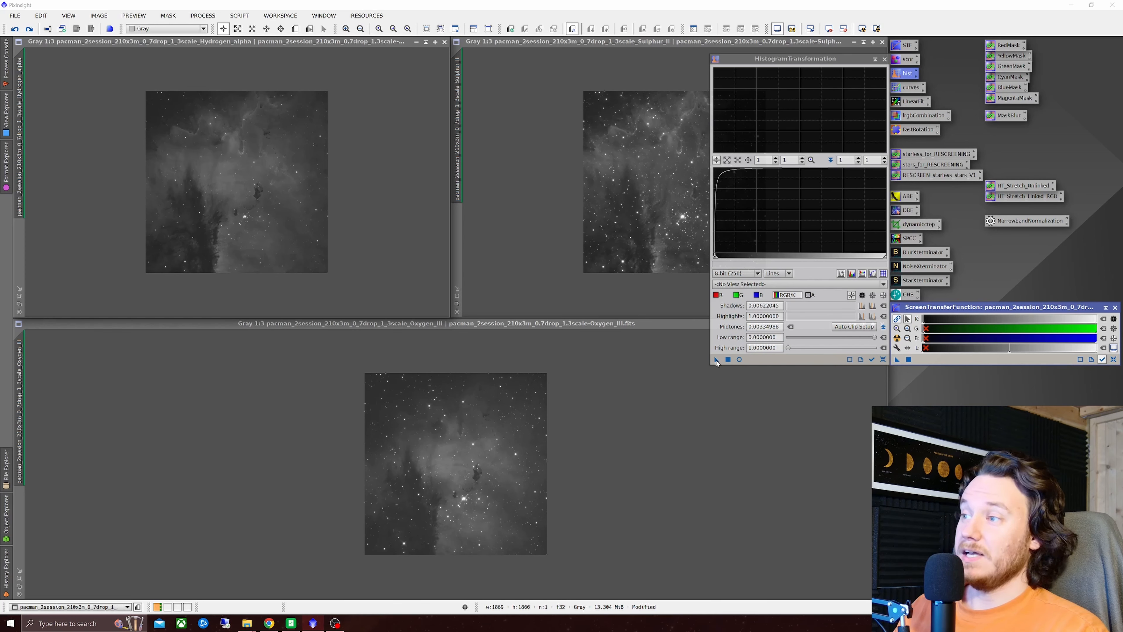
pyautogui.moveTo(716, 361); pyautogui.dragTo(274, 184)
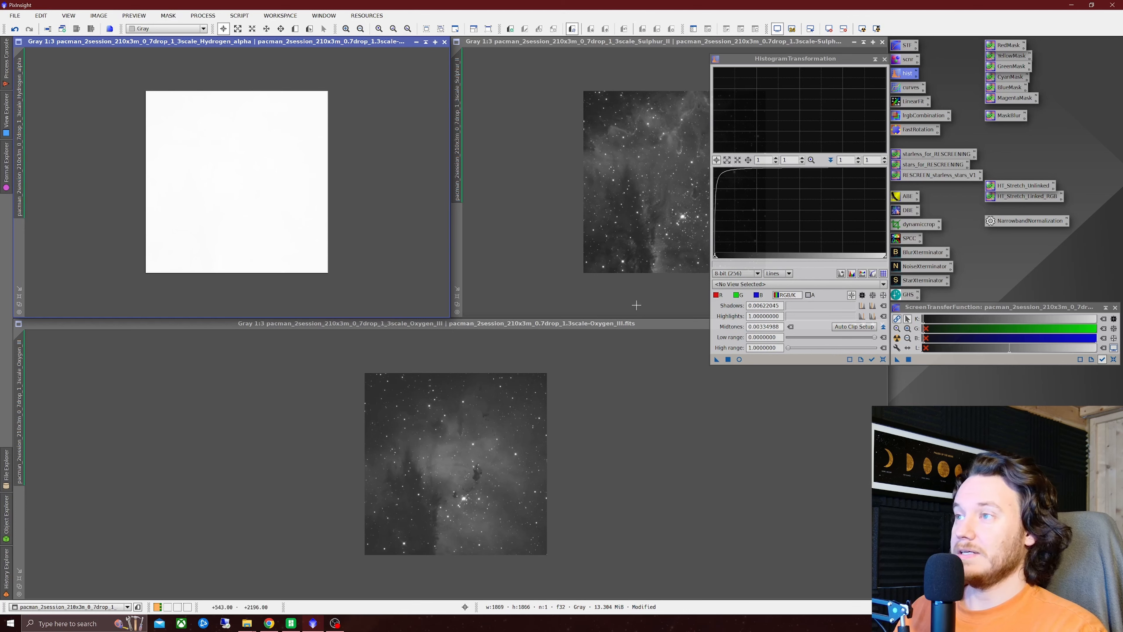
pyautogui.click(1114, 359)
pyautogui.click(883, 359)
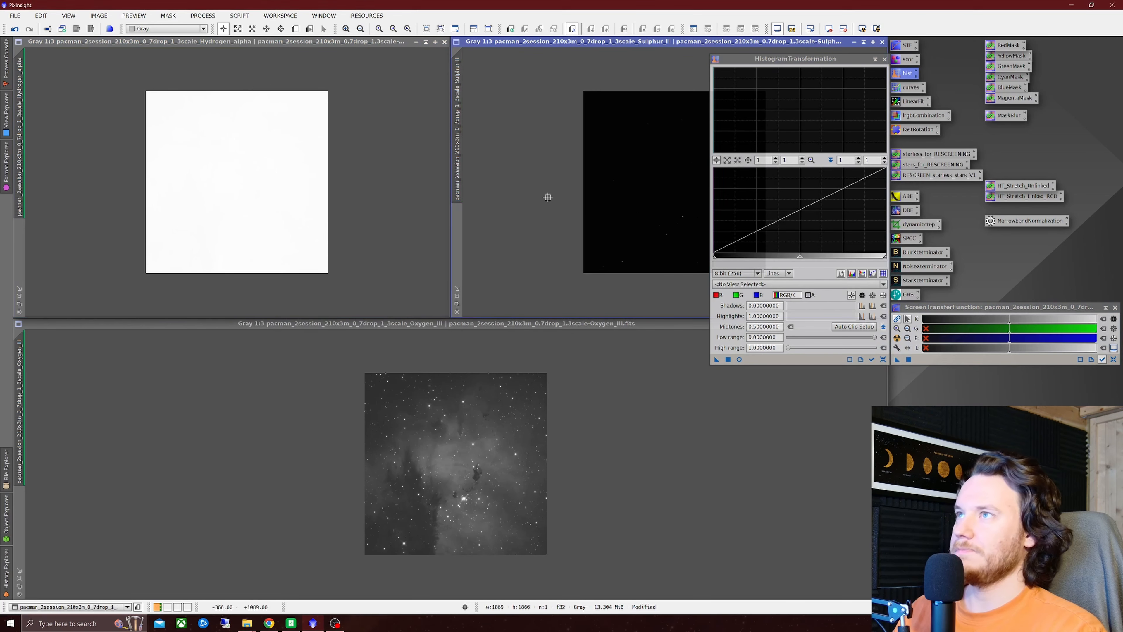
# Auto-stretch the Sulphur II image's display, apply that stretch permanently with HistogramTransformation, and reset its screen stretch
pyautogui.click(897, 339)
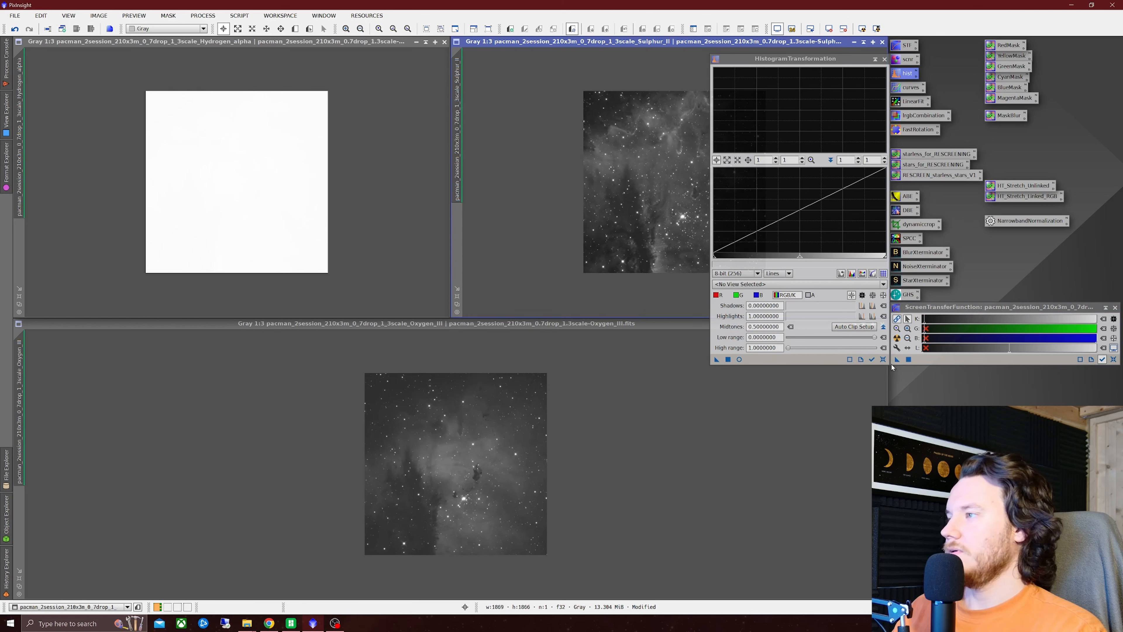
pyautogui.moveTo(897, 360); pyautogui.dragTo(535, 207)
pyautogui.click(883, 359)
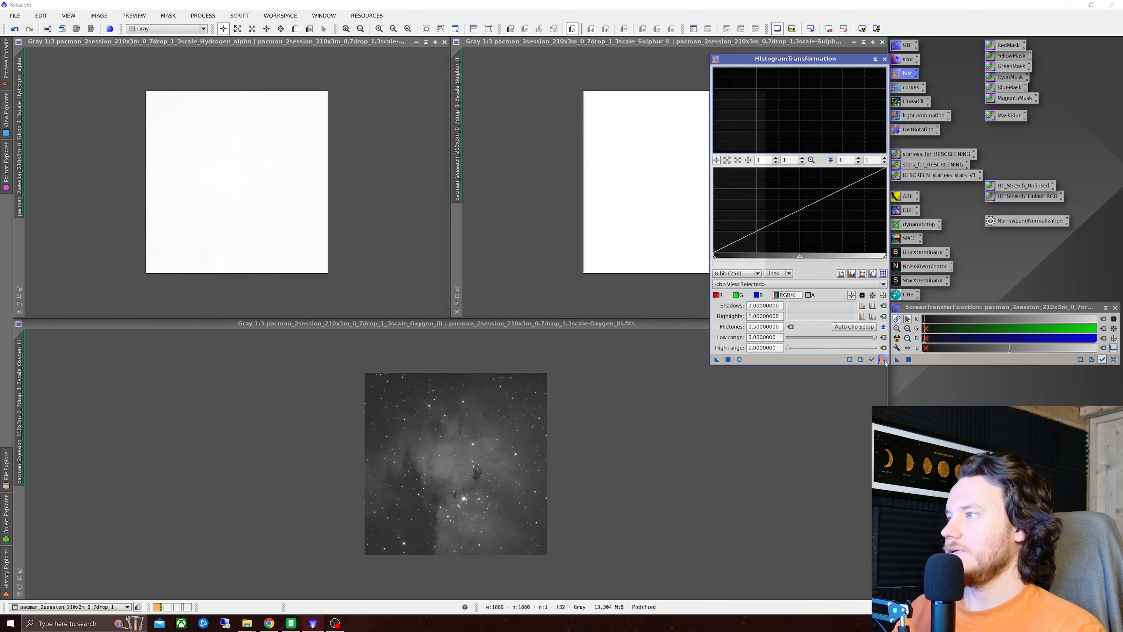
pyautogui.click(1114, 359)
# Permanently stretch the Oxygen III image with HistogramTransformation using its screen stretch, and reset the remaining screen stretches
pyautogui.click(586, 415)
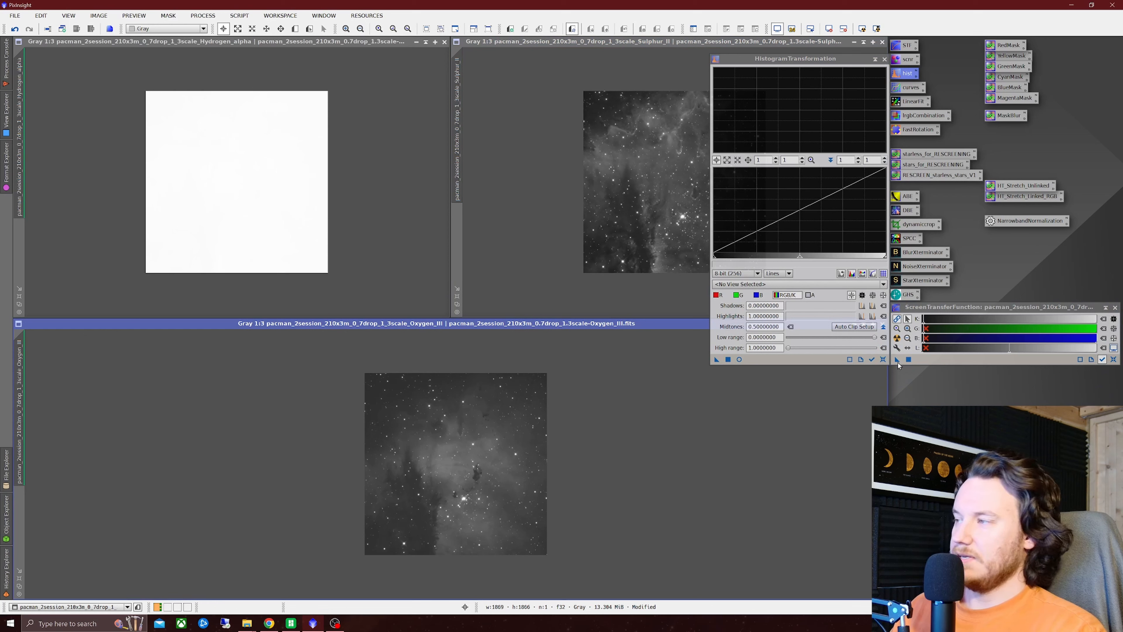
pyautogui.moveTo(897, 359); pyautogui.dragTo(796, 362)
pyautogui.moveTo(715, 361); pyautogui.dragTo(545, 433)
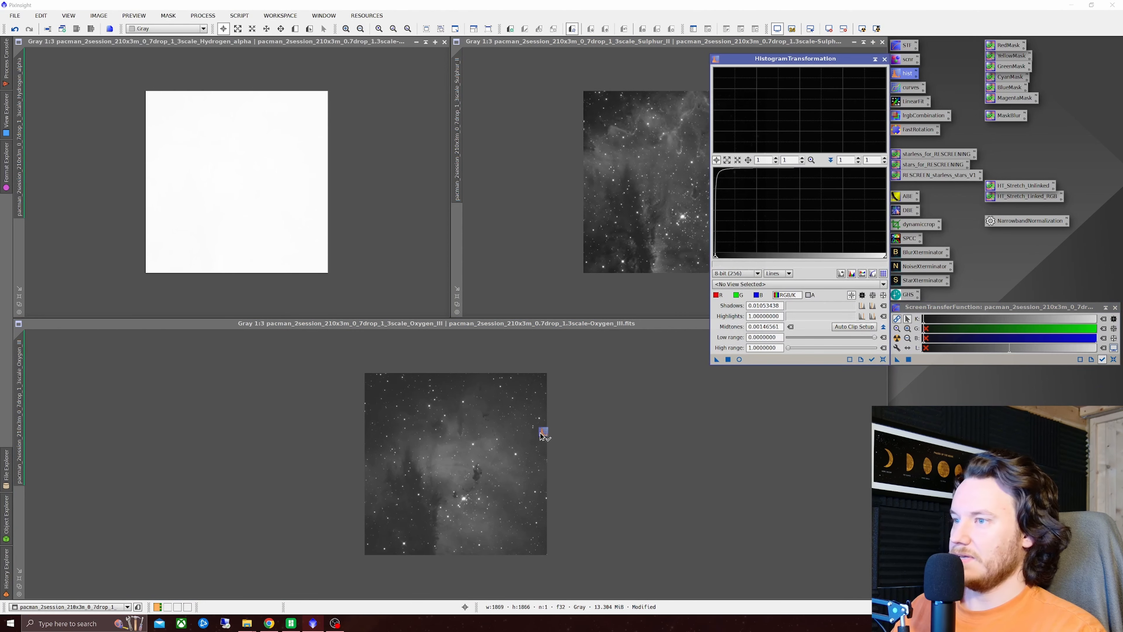
pyautogui.click(883, 359)
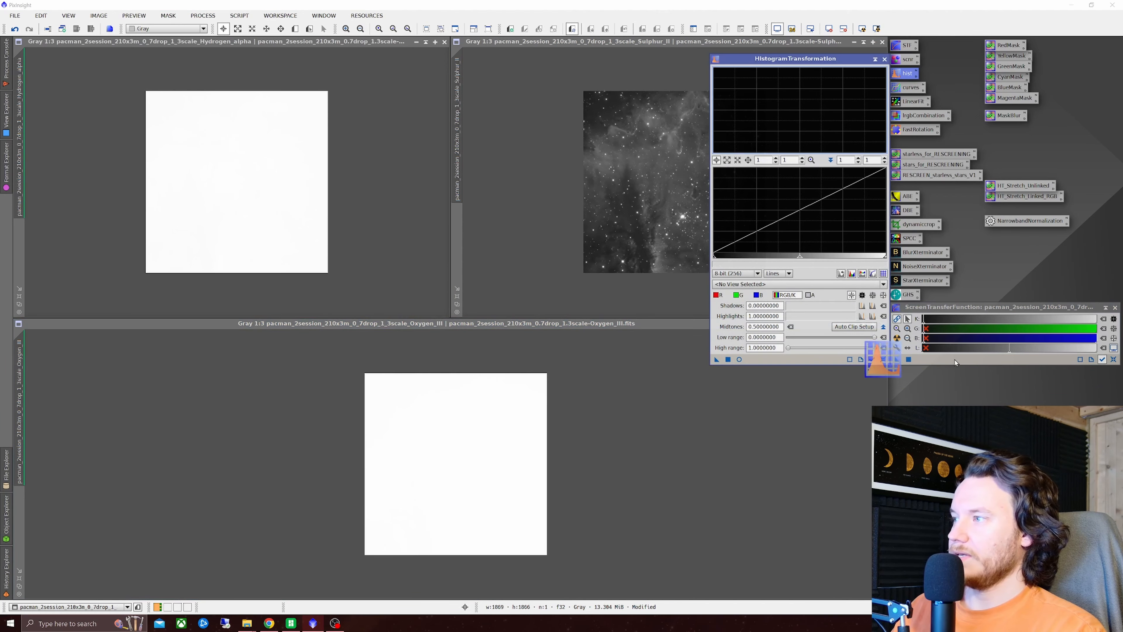
pyautogui.click(1114, 359)
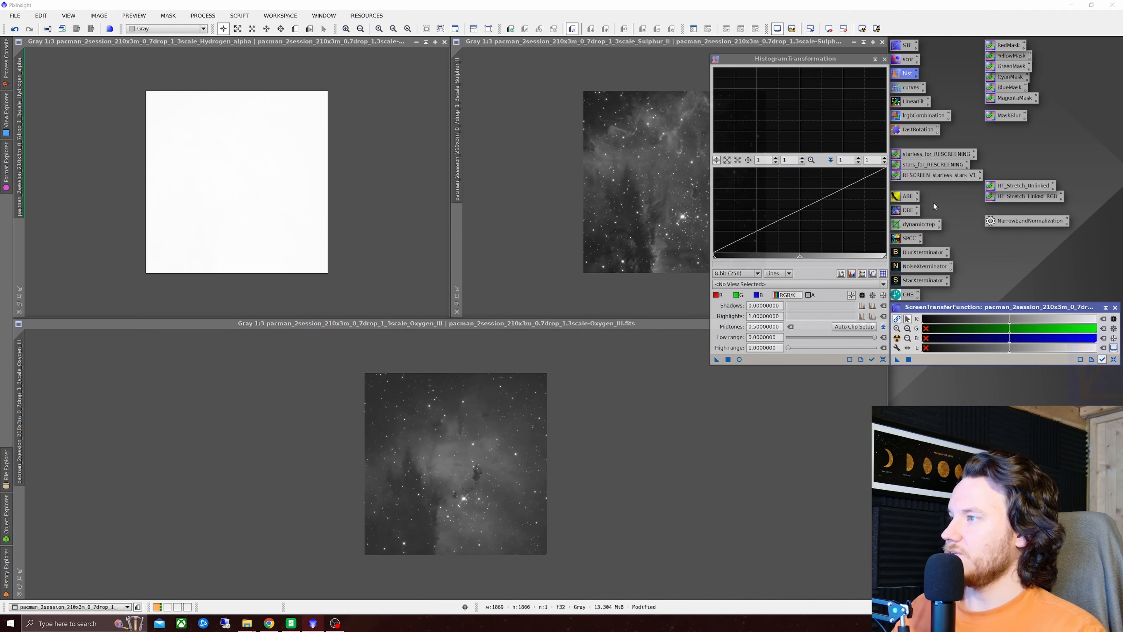
pyautogui.click(885, 59)
pyautogui.click(1114, 359)
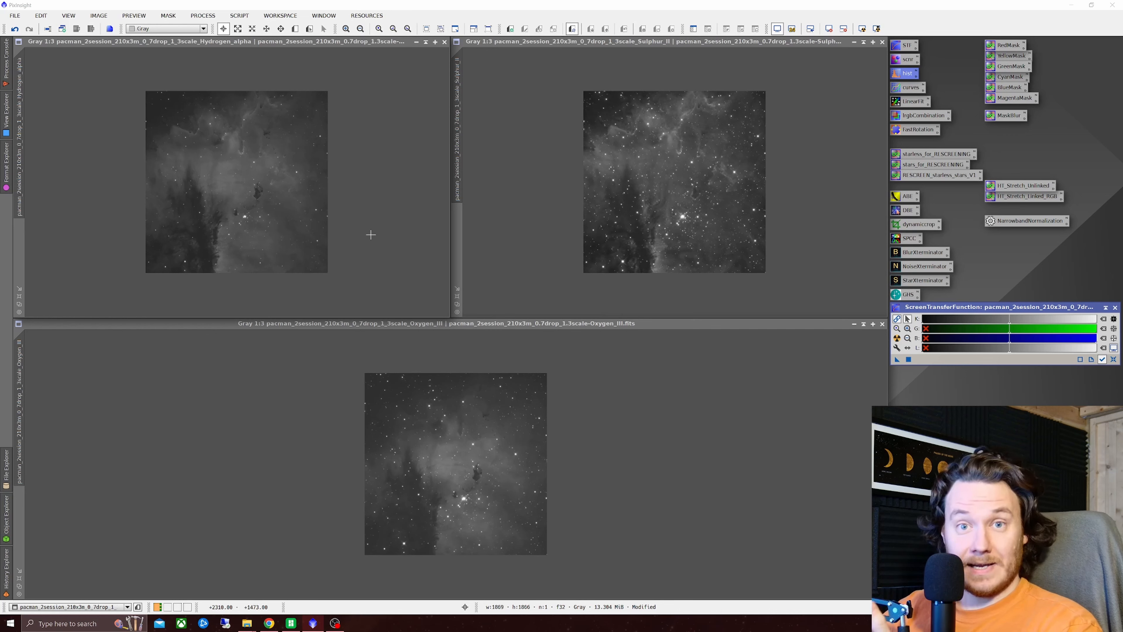
pyautogui.doubleClick(909, 294)
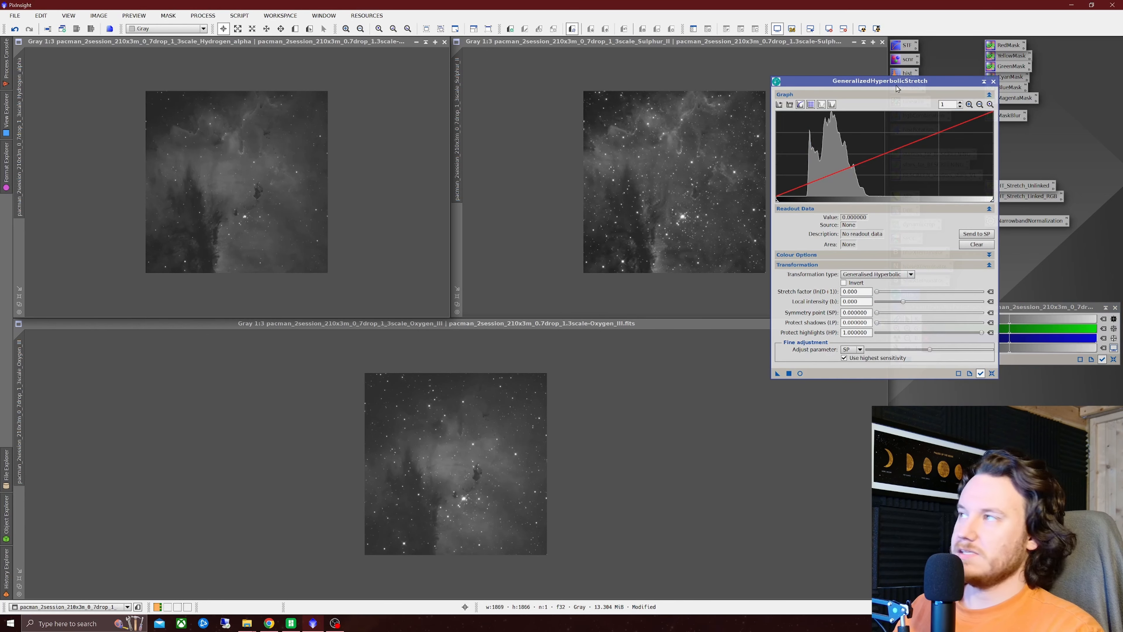
pyautogui.click(993, 83)
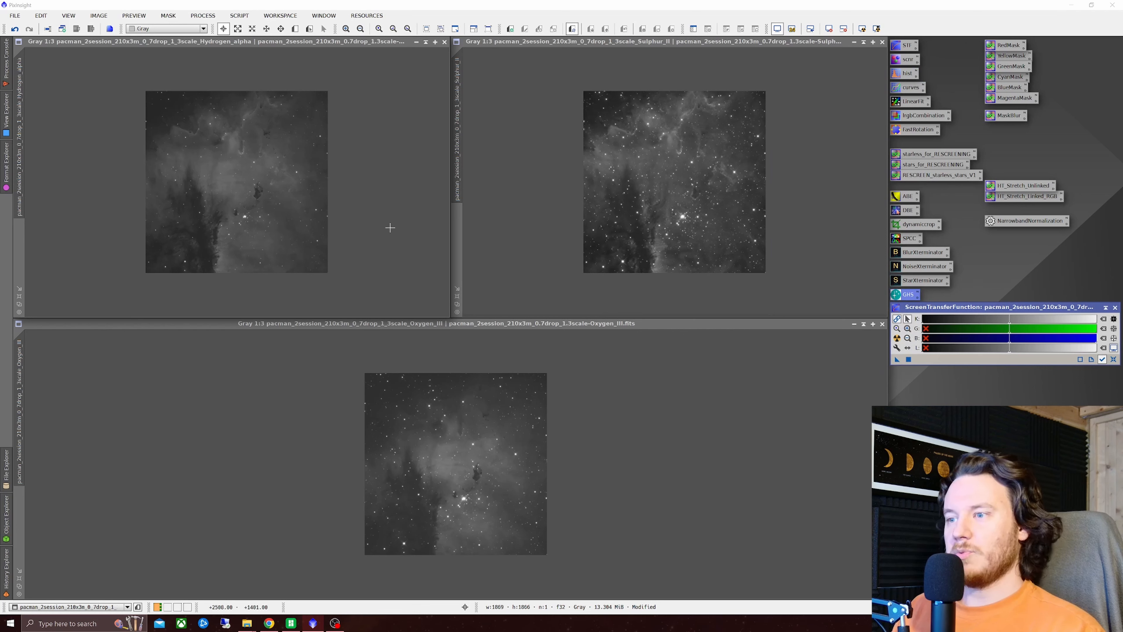
pyautogui.click(420, 232)
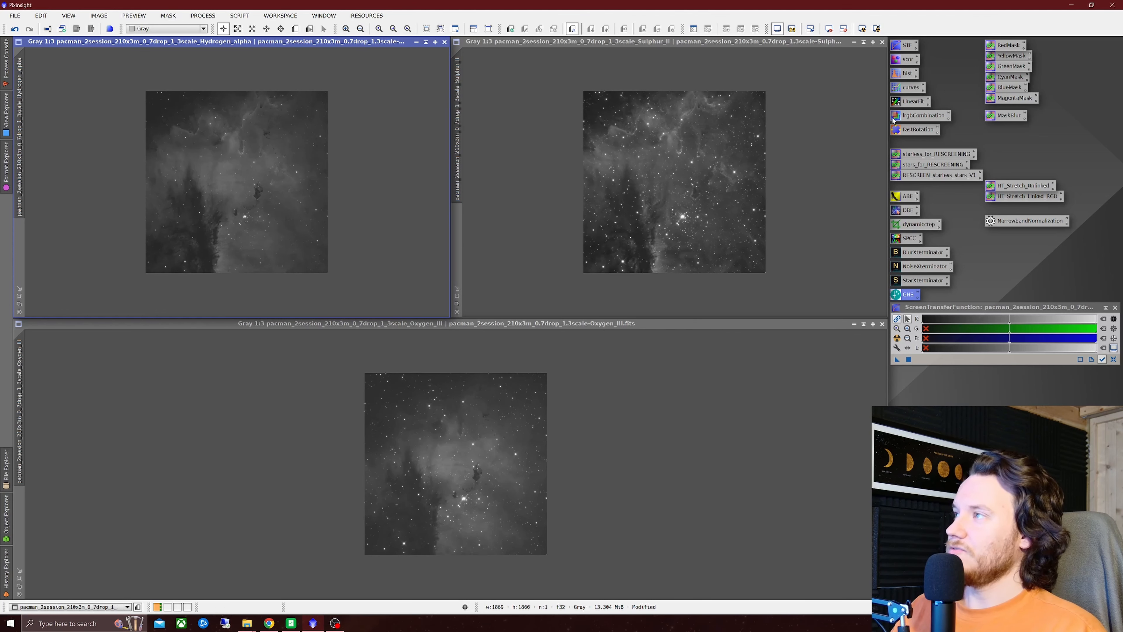
# Start LRGBCombination with the luminance channel disabled and assign the Sulphur II image as the red channel
pyautogui.doubleClick(923, 116)
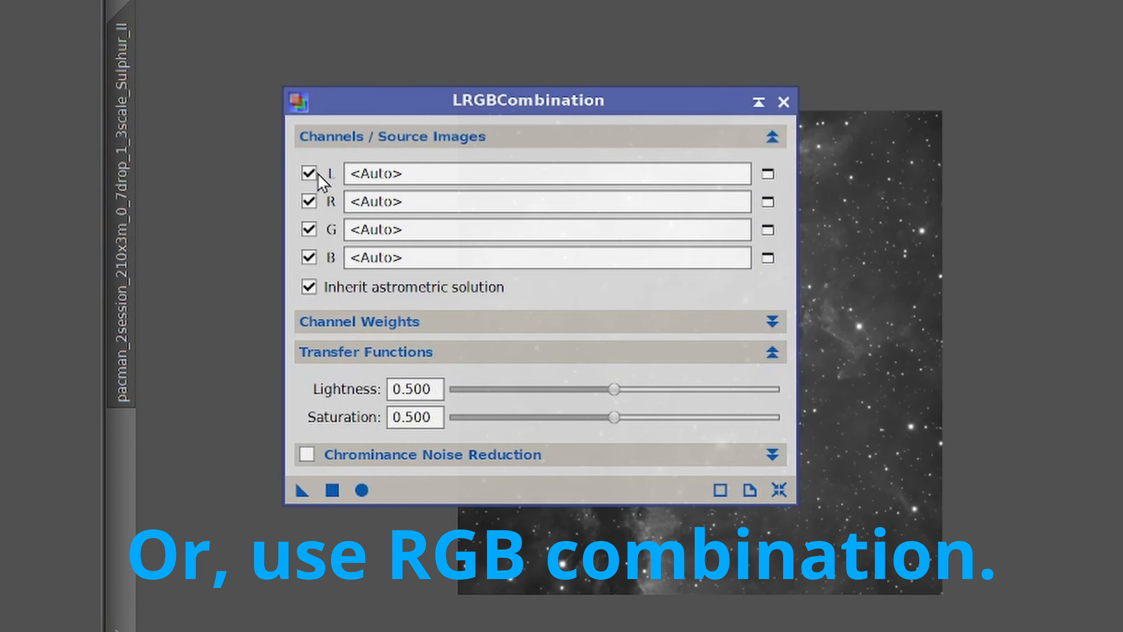
pyautogui.click(528, 115)
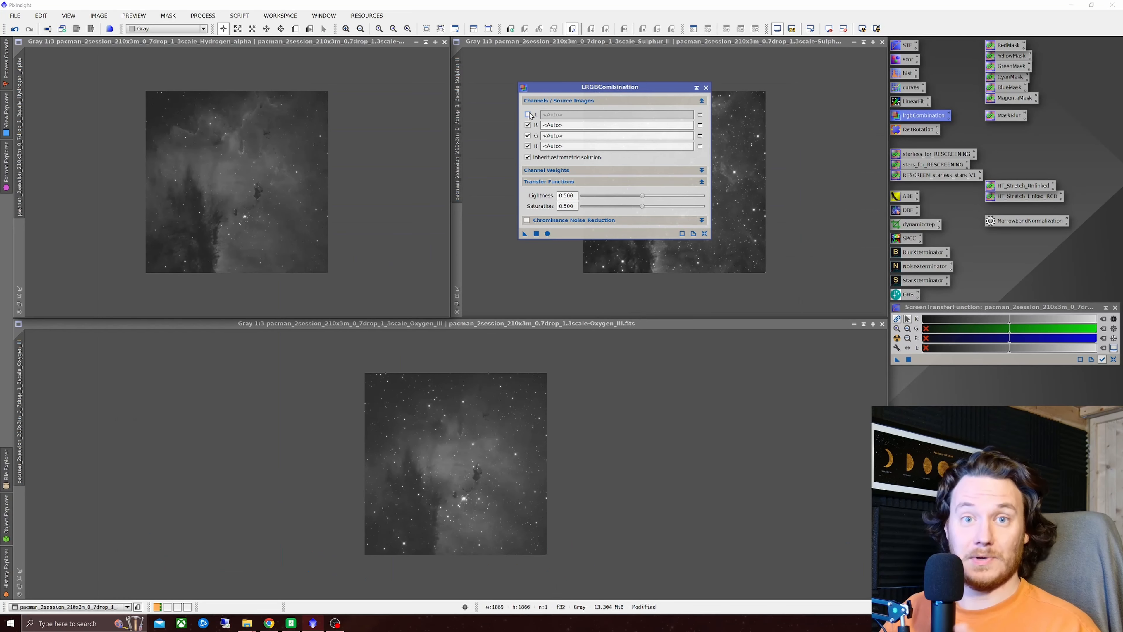
pyautogui.moveTo(662, 87); pyautogui.dragTo(514, 98)
pyautogui.click(504, 135)
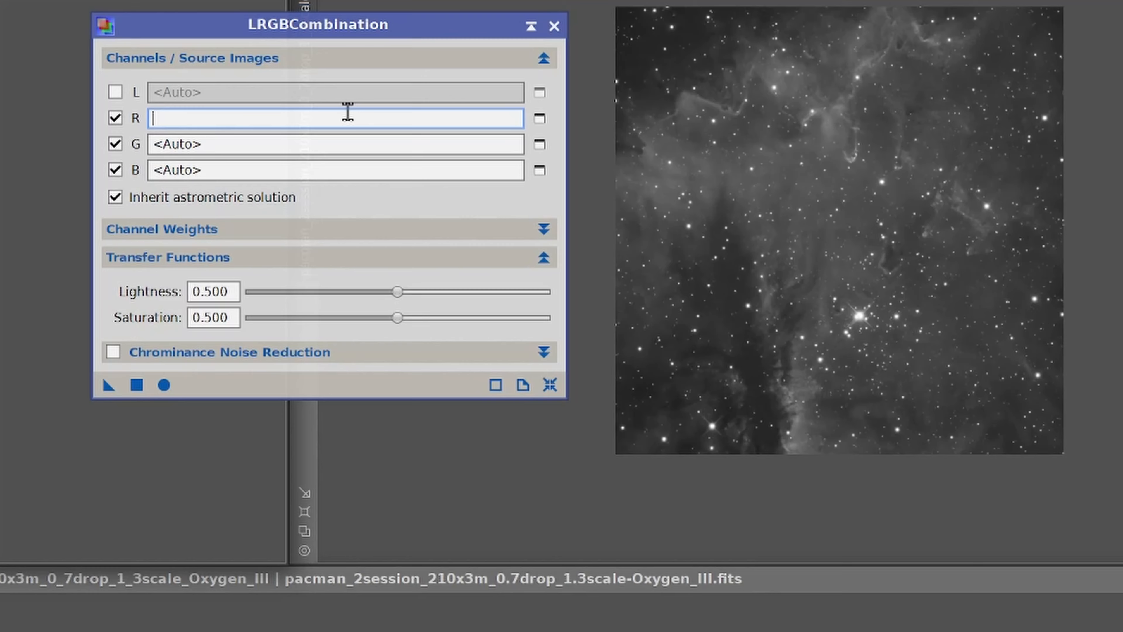
pyautogui.click(539, 118)
pyautogui.click(555, 534)
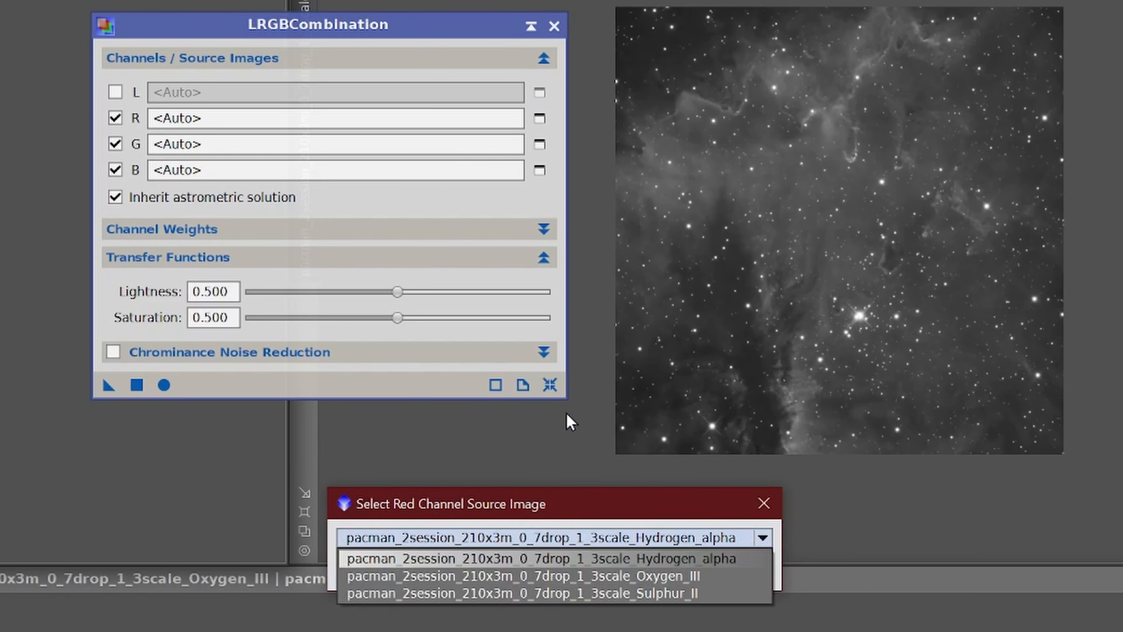
pyautogui.click(622, 593)
pyautogui.click(645, 569)
# Assign Hydrogen-alpha to green and Oxygen III to blue, and run the combination to create a new colour image
pyautogui.click(549, 146)
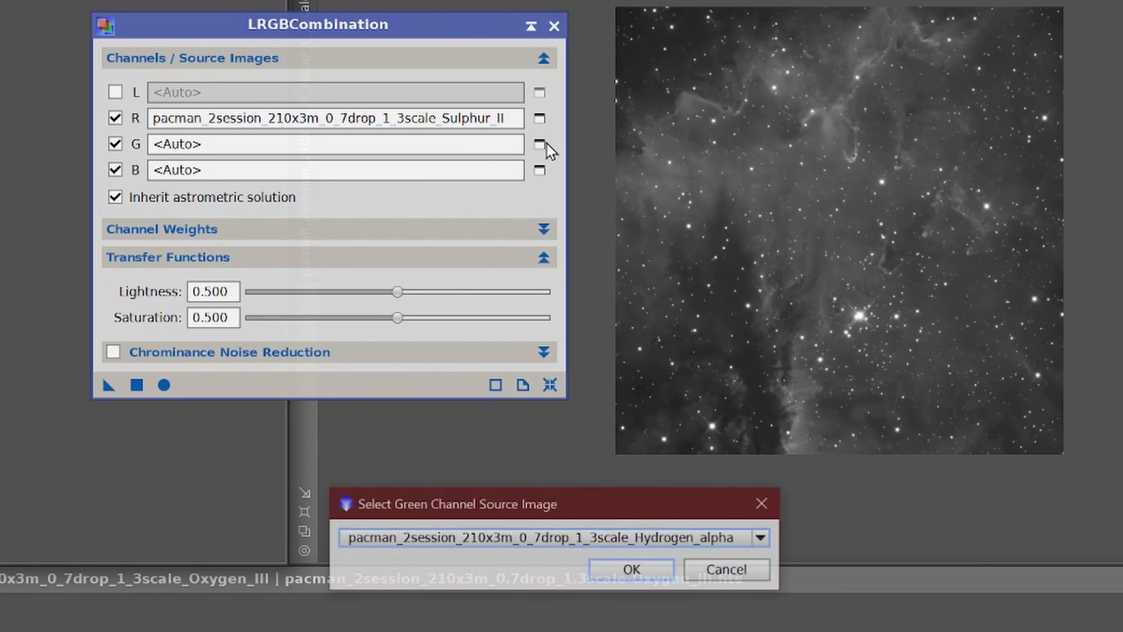
pyautogui.click(635, 568)
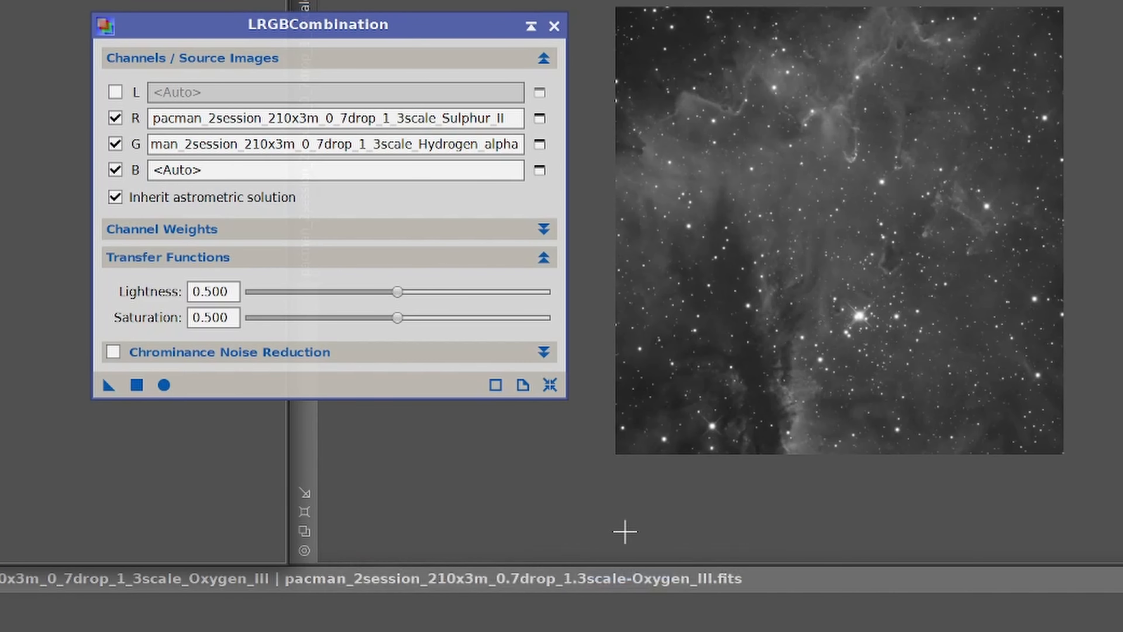
pyautogui.click(540, 172)
pyautogui.click(595, 538)
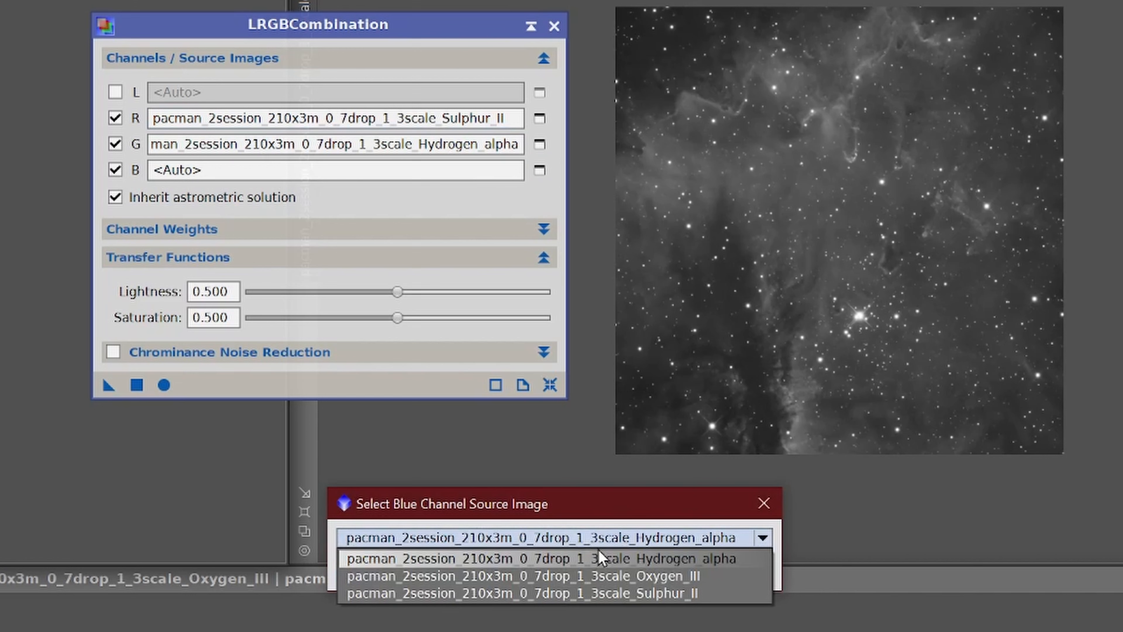
pyautogui.click(620, 577)
pyautogui.click(633, 569)
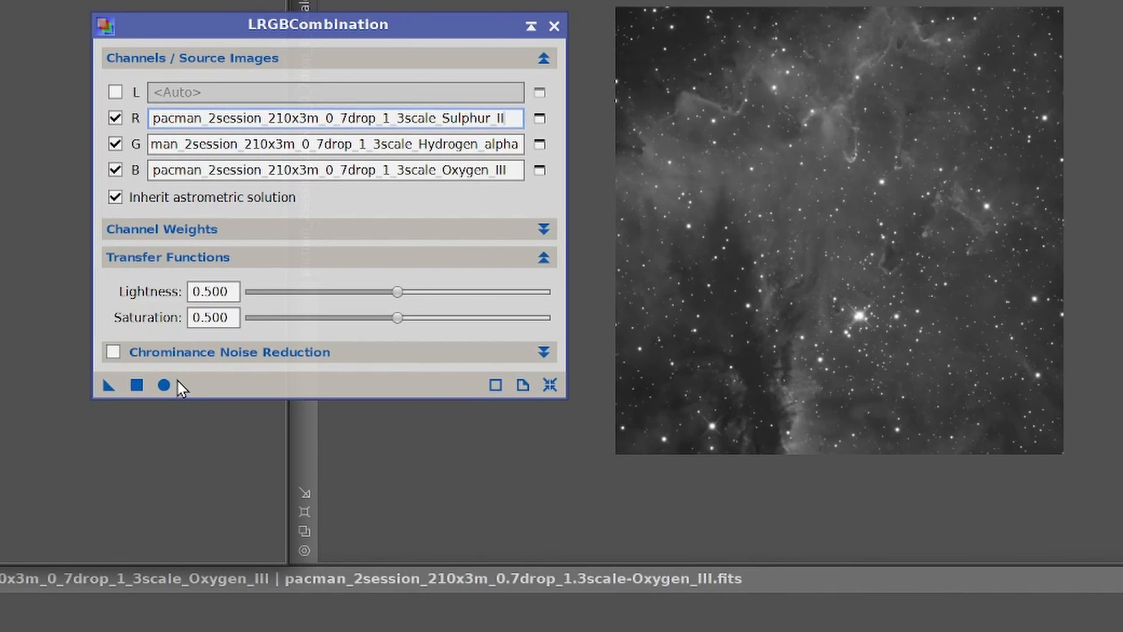
pyautogui.click(164, 384)
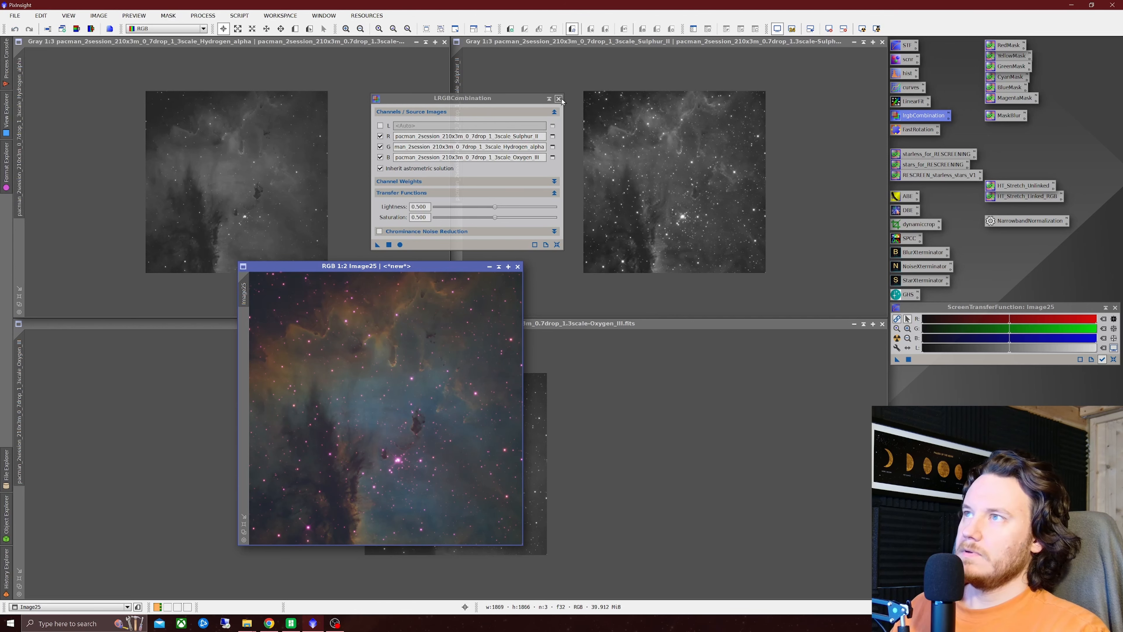
# Show the new colour image at 1:1, fit its window to the image and reposition it in the workspace
pyautogui.moveTo(424, 265); pyautogui.dragTo(447, 105)
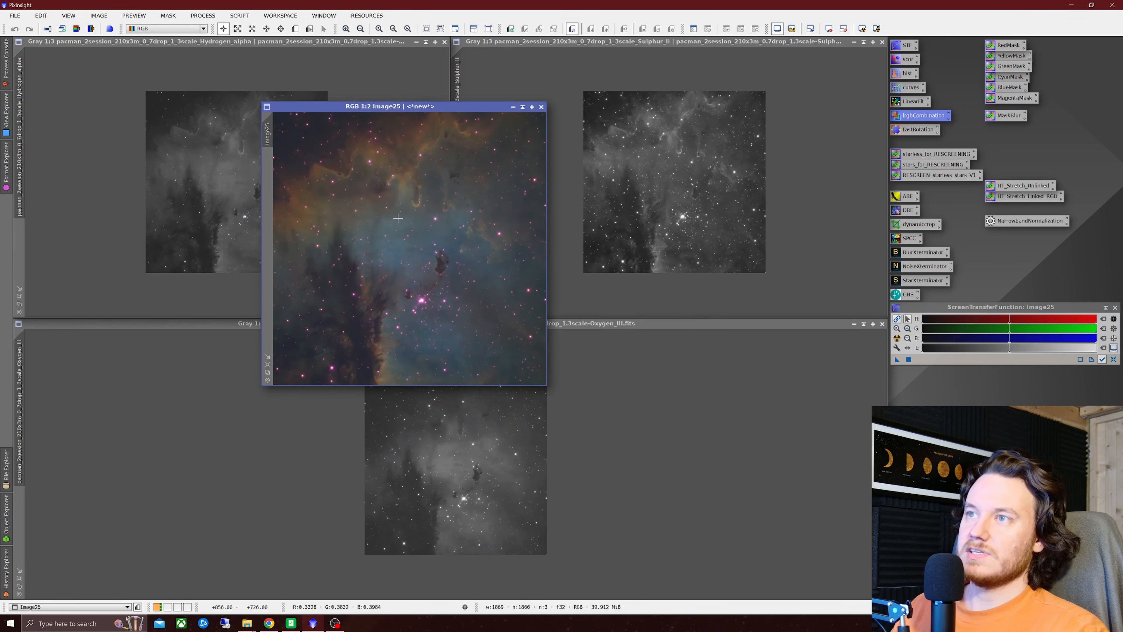
pyautogui.scroll(1, 426, 241)
pyautogui.click(267, 364)
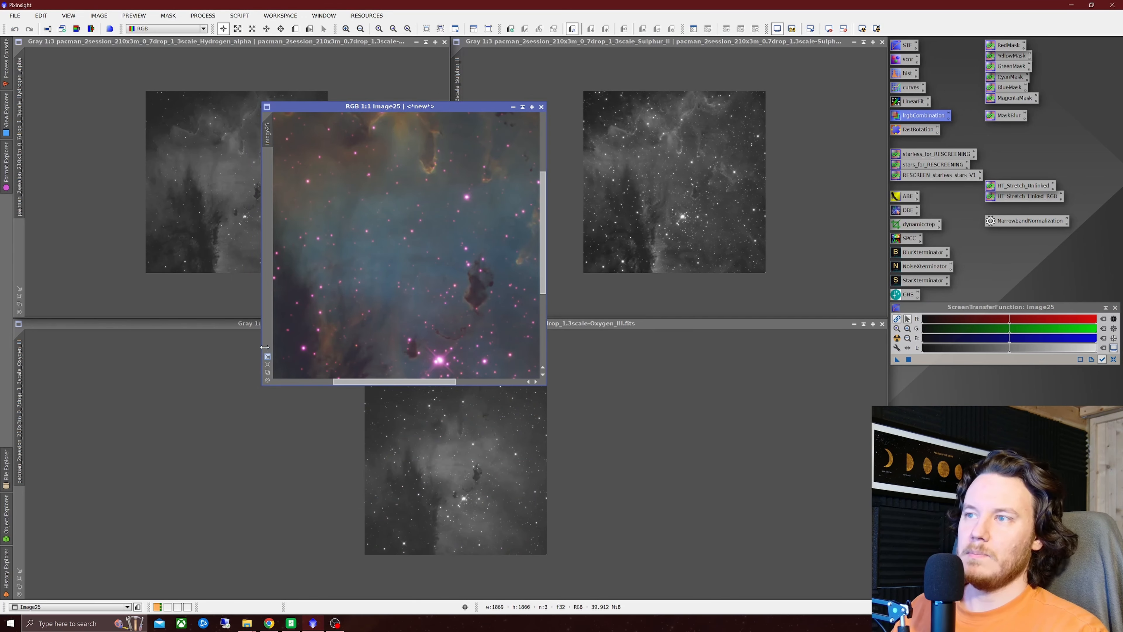
pyautogui.moveTo(585, 47); pyautogui.dragTo(493, 37)
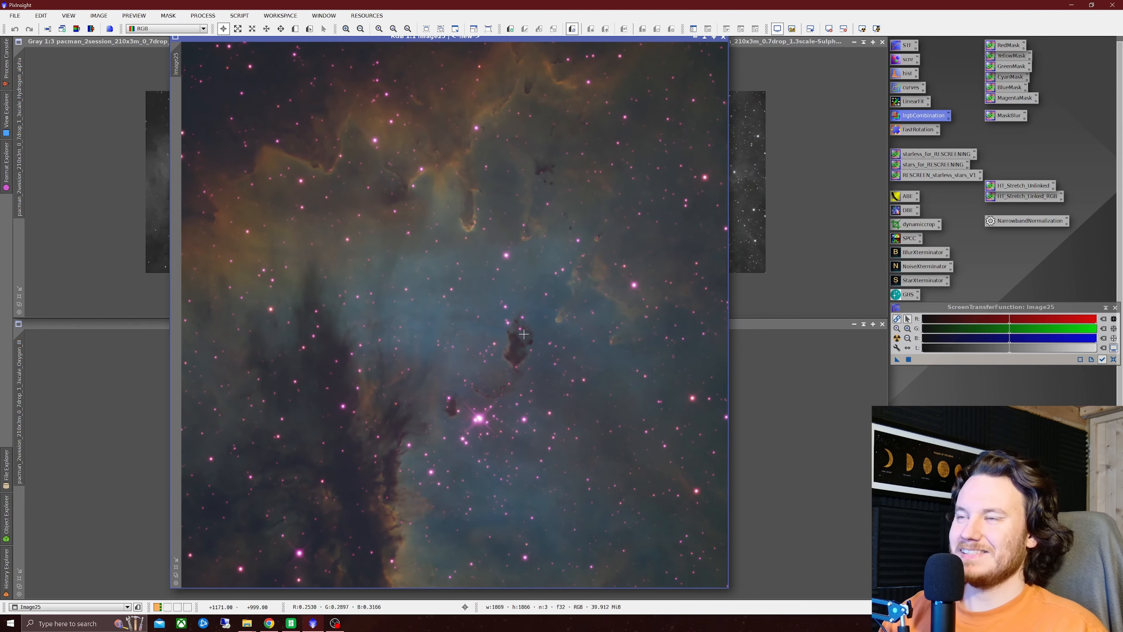
pyautogui.click(239, 15)
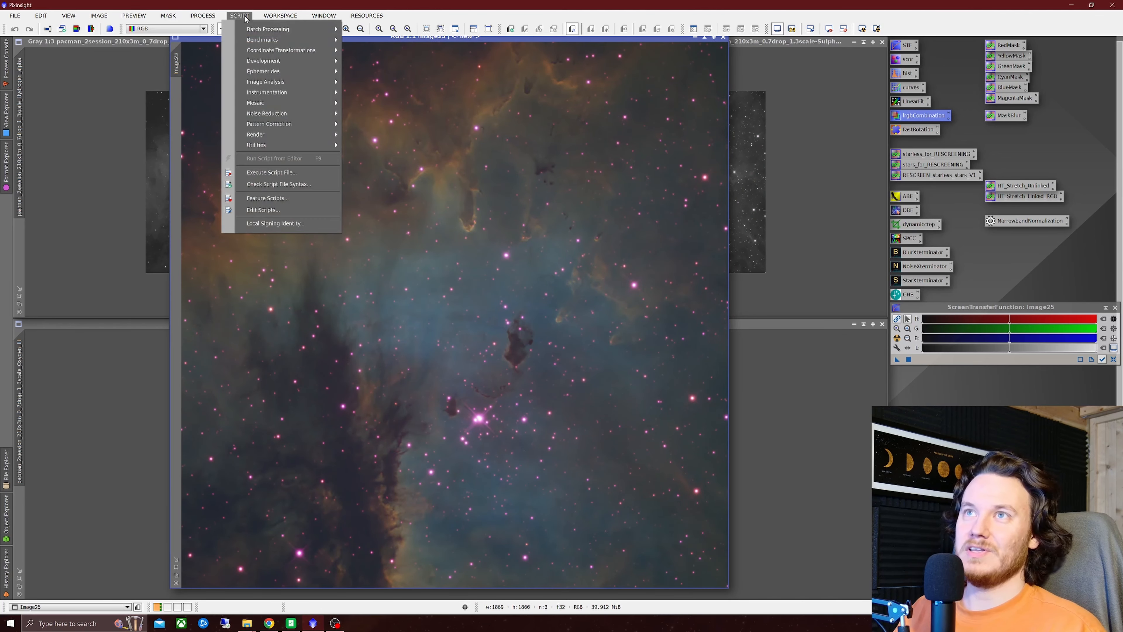
pyautogui.moveTo(281, 147)
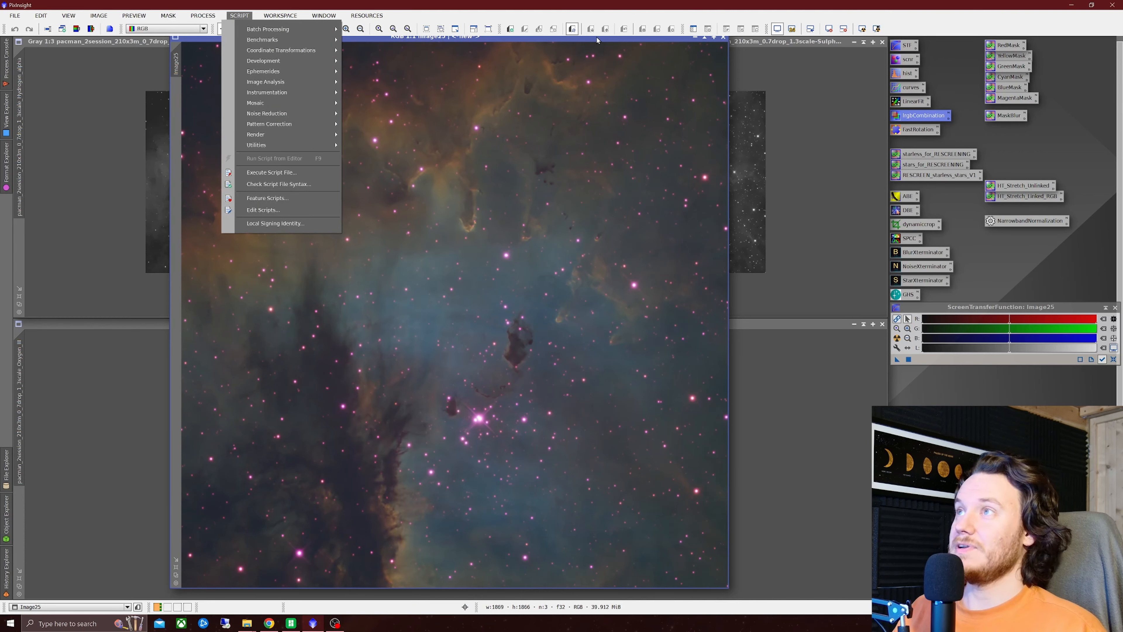
pyautogui.click(596, 37)
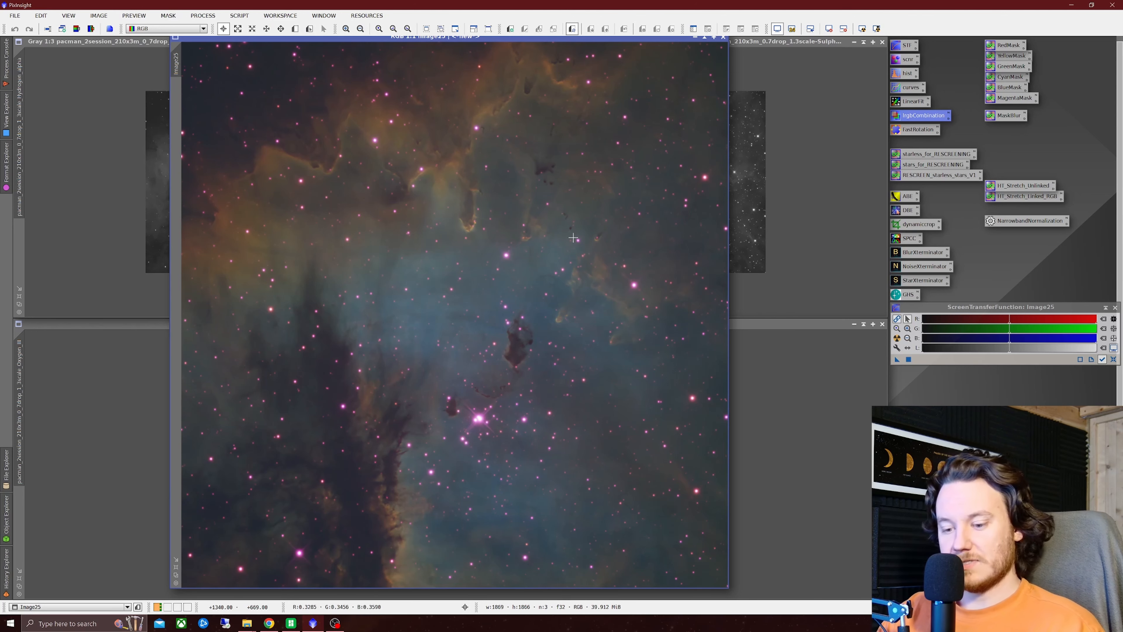
# Remove the magenta cast from the stars by inverting the colour image, applying SCNR and inverting it back
pyautogui.hotkey('ctrl', 'i')
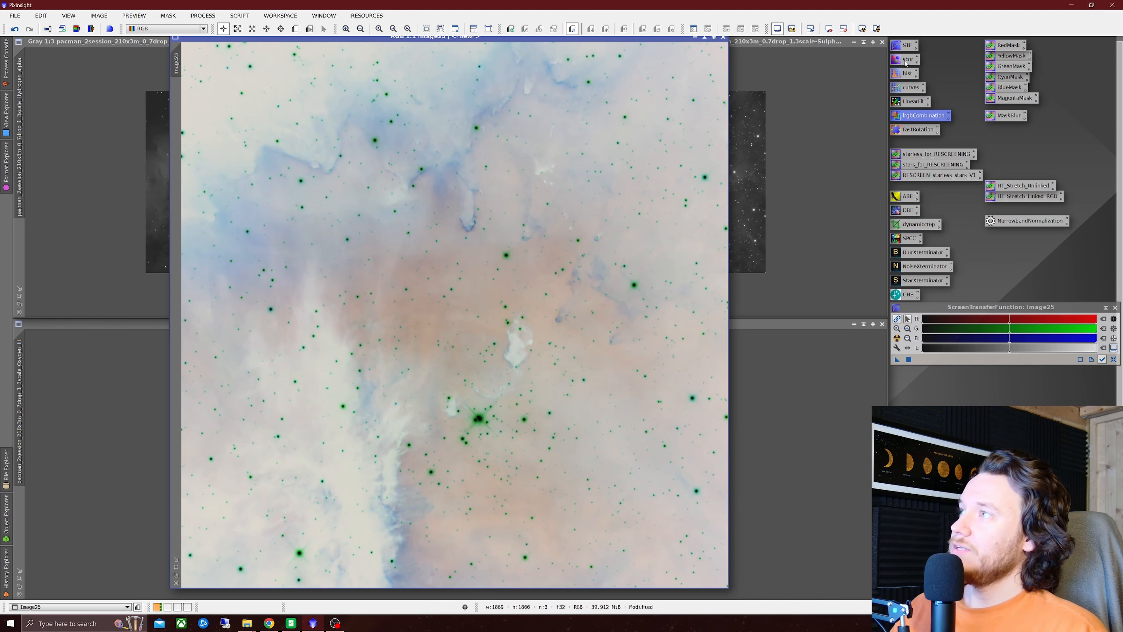
pyautogui.moveTo(905, 61); pyautogui.dragTo(529, 175)
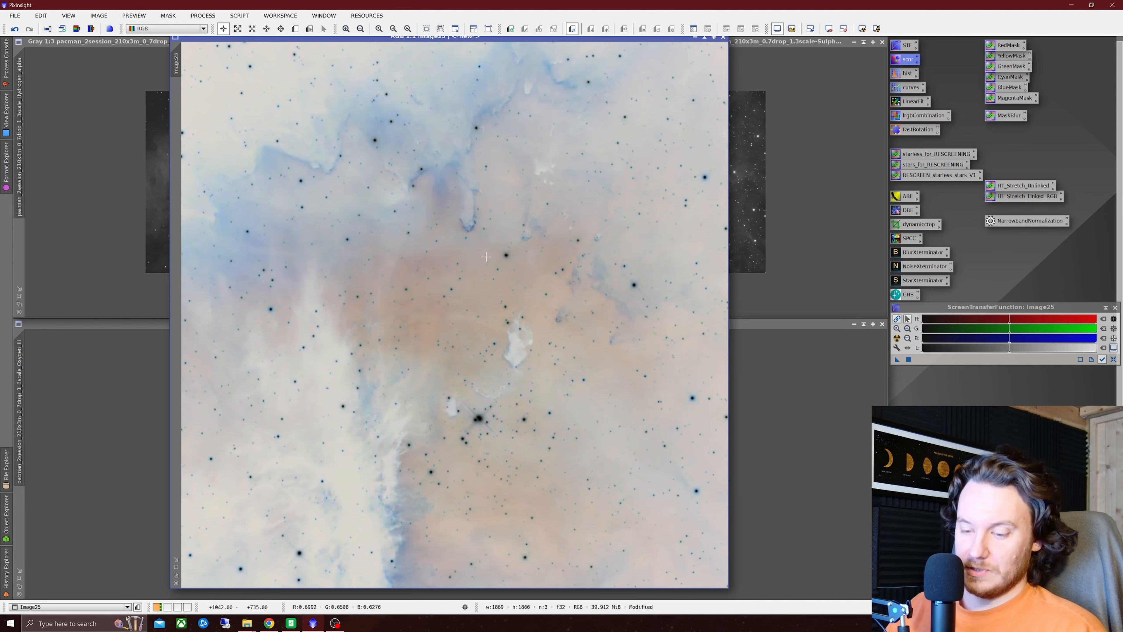
pyautogui.hotkey('ctrl', 'i')
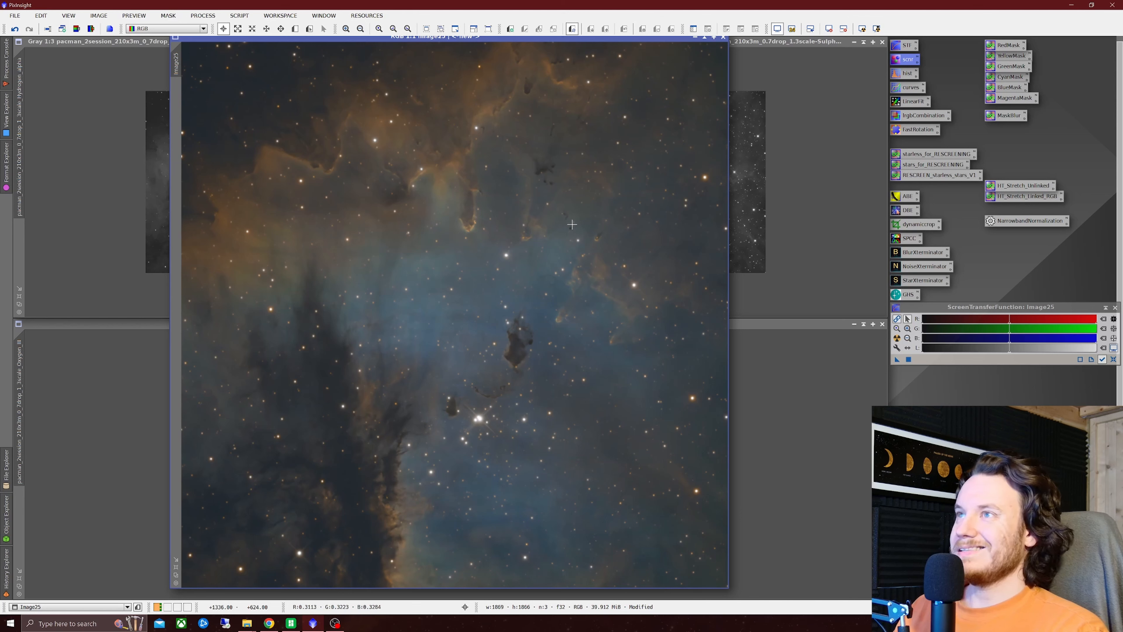
# Separate the stars from the colour image using StarXTerminator with Generate Star Image and Unscreen Stars enabled
pyautogui.doubleClick(927, 282)
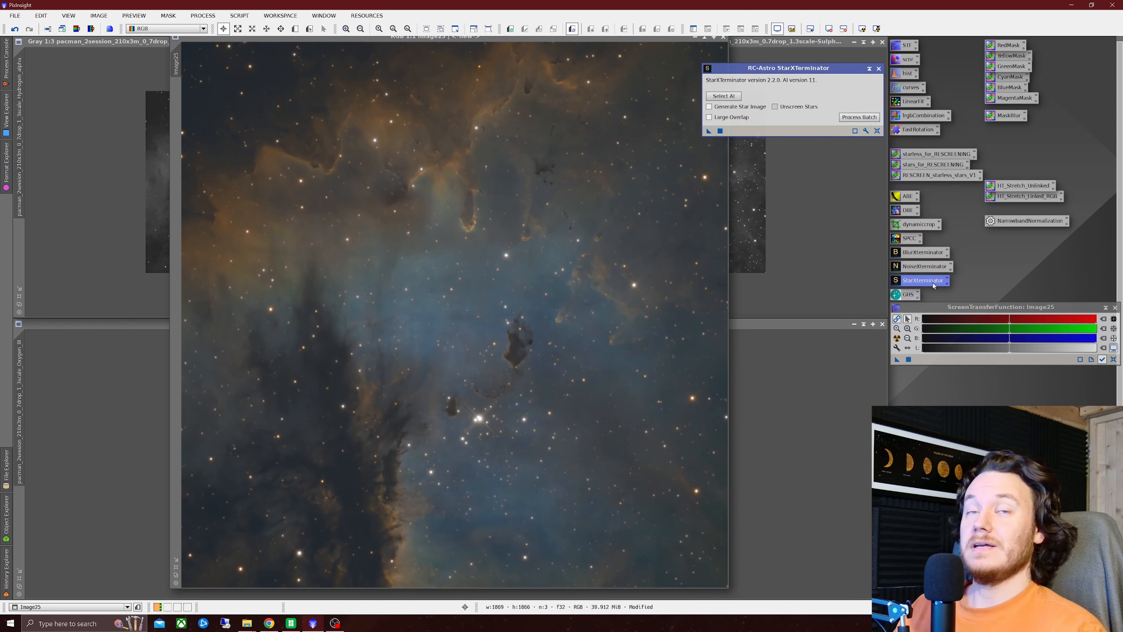
pyautogui.click(710, 108)
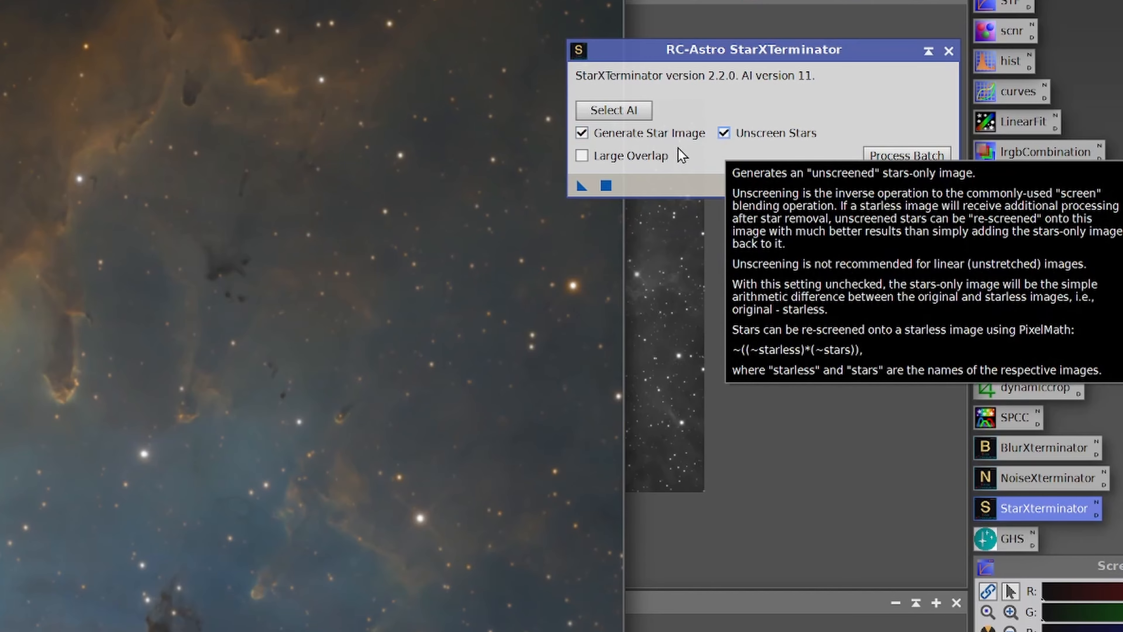
pyautogui.moveTo(582, 186); pyautogui.dragTo(12, 328)
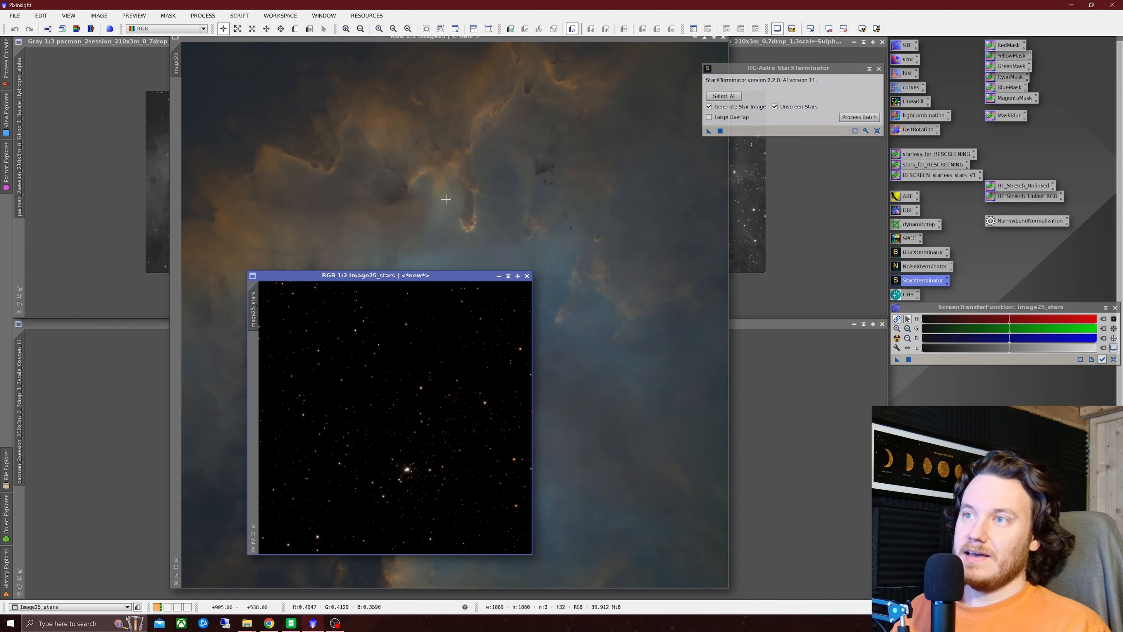
pyautogui.click(878, 68)
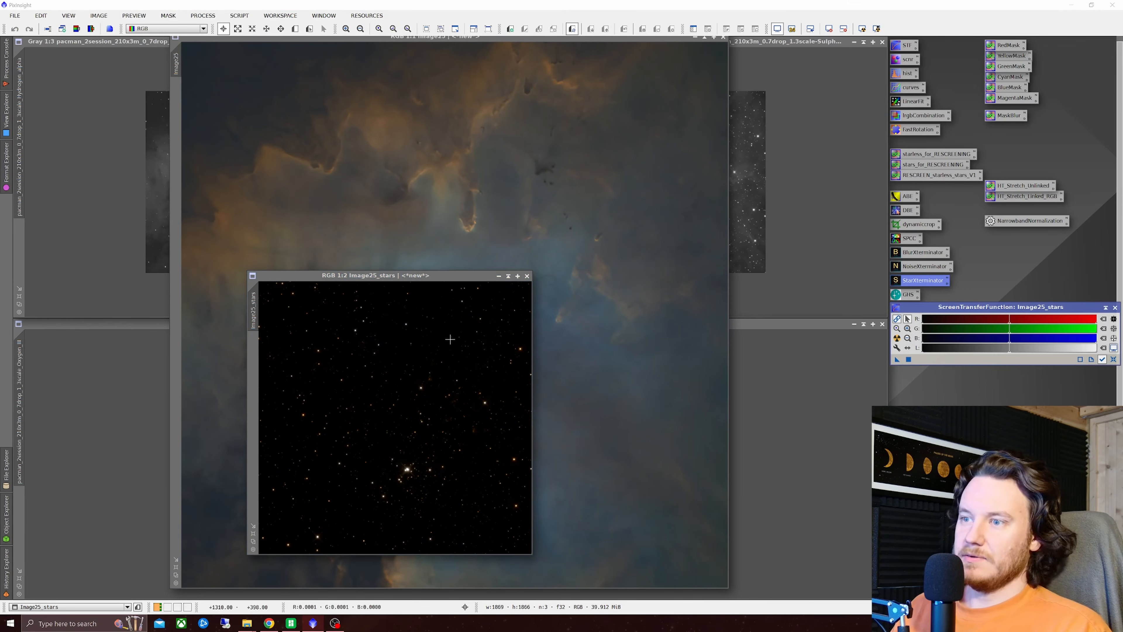
# Arrange the stars-only image and the starless image side by side in the workspace
pyautogui.moveTo(438, 283); pyautogui.dragTo(808, 319)
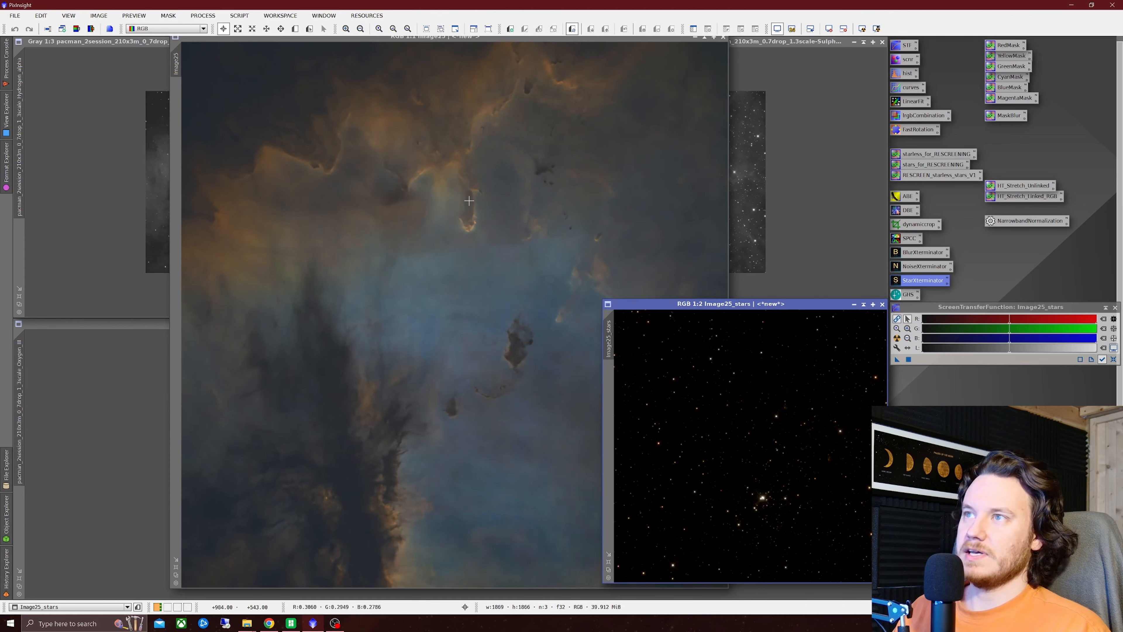
pyautogui.click(471, 39)
pyautogui.moveTo(481, 40); pyautogui.dragTo(330, 48)
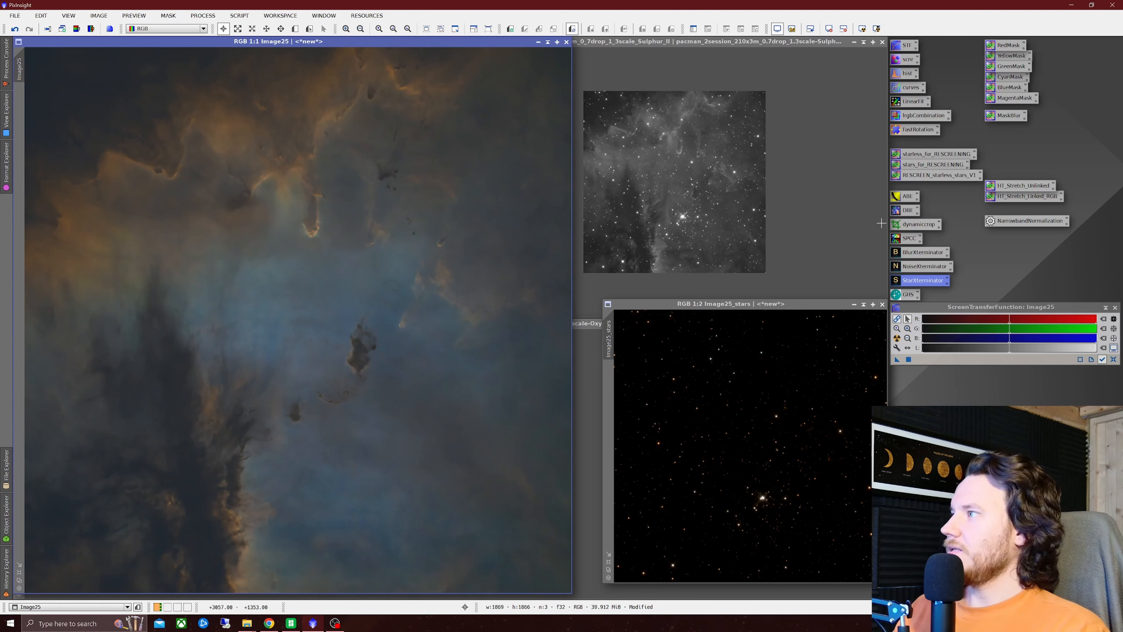
# Set up NarrowbandNormalization with the SHO palette and start its real-time preview on the starless image
pyautogui.doubleClick(1020, 222)
pyautogui.moveTo(916, 215); pyautogui.dragTo(697, 129)
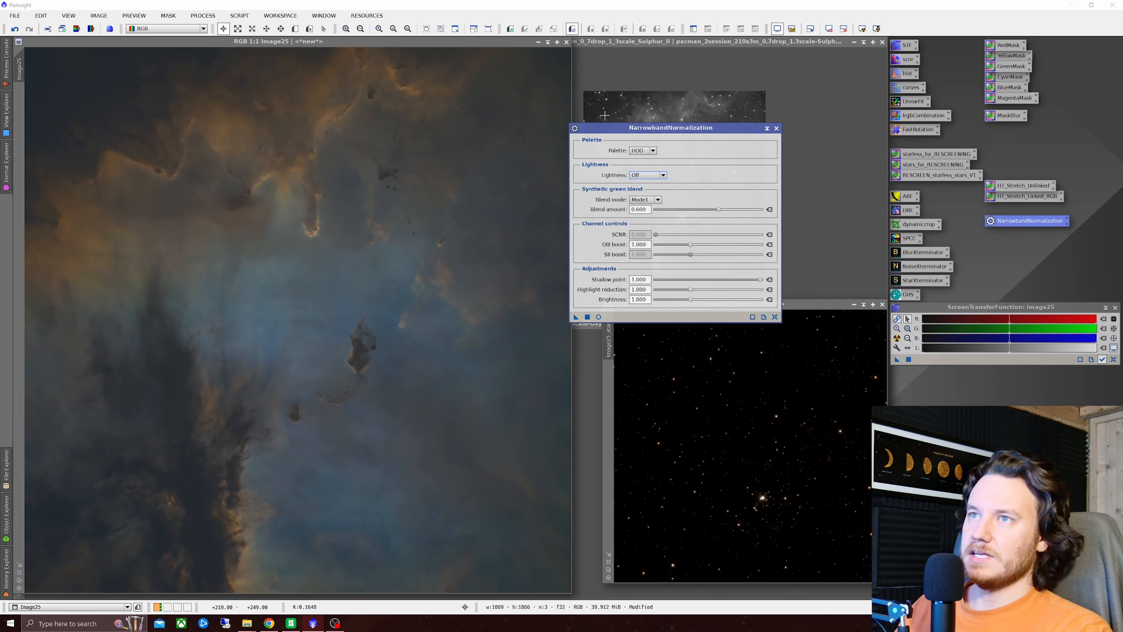
pyautogui.click(647, 150)
pyautogui.click(643, 166)
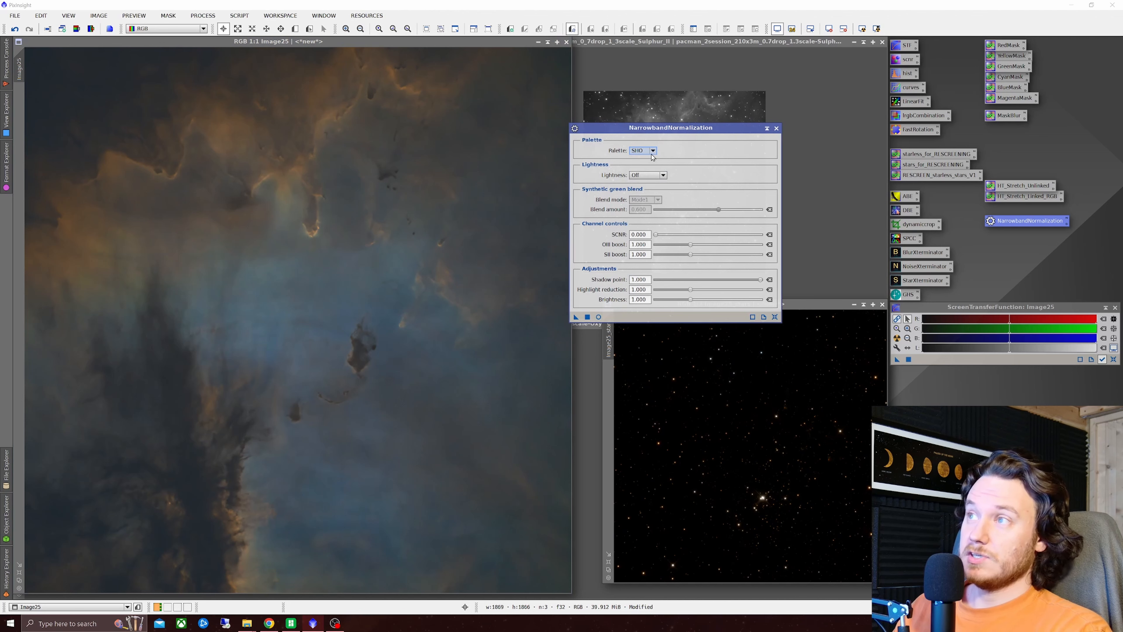
pyautogui.click(599, 316)
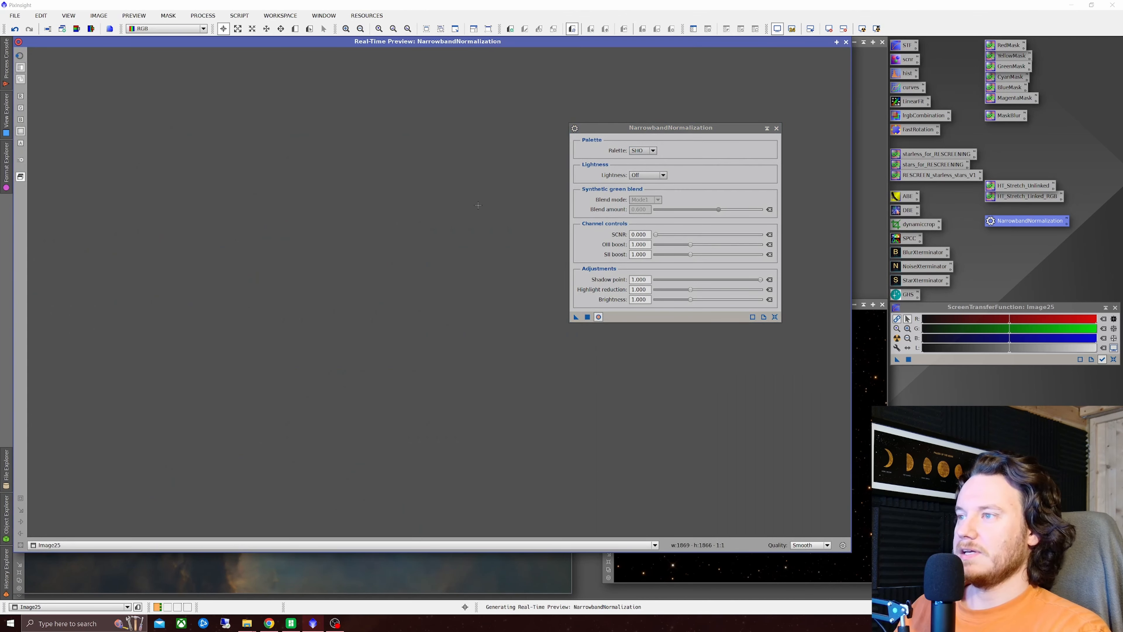
# Set the NarrowbandNormalization lightness to Preserve, with OIII boost at about 1.116 and SII boost at about 1.208
pyautogui.moveTo(690, 128); pyautogui.dragTo(786, 111)
pyautogui.click(744, 158)
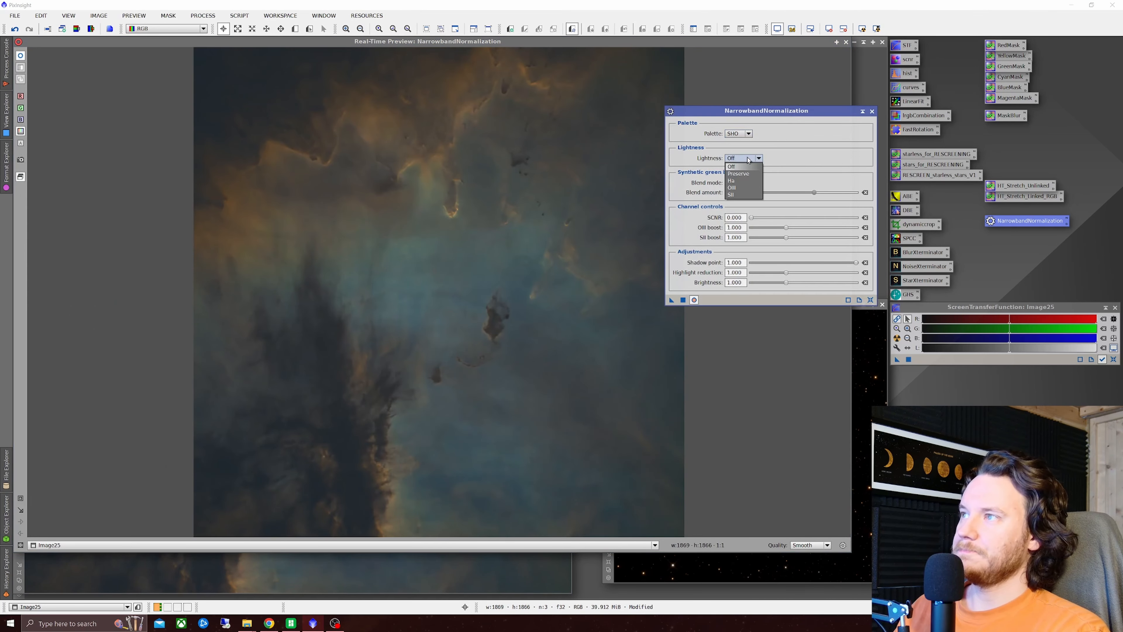
pyautogui.click(746, 174)
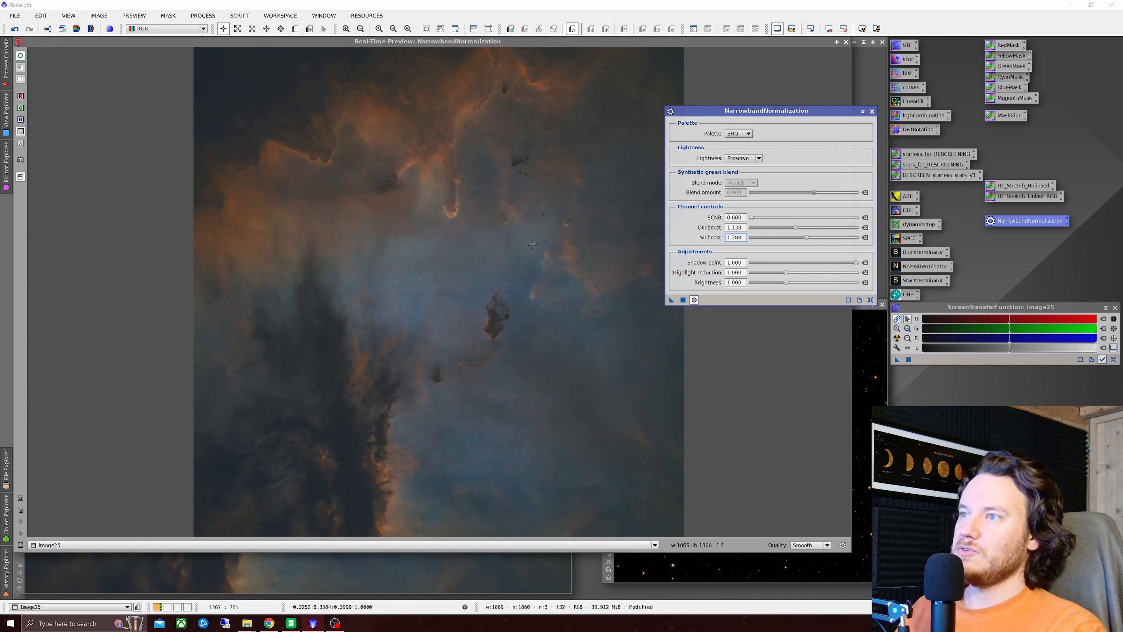
pyautogui.moveTo(796, 227); pyautogui.dragTo(800, 244)
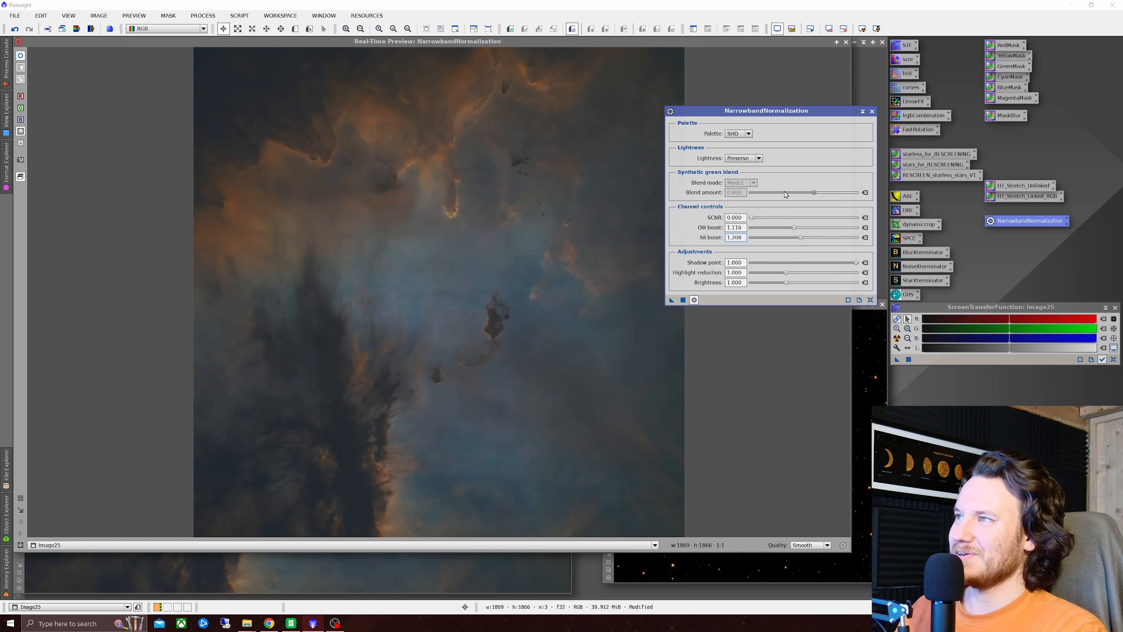
# Try Ha as the NarrowbandNormalization lightness and return it to Preserve
pyautogui.click(759, 158)
pyautogui.click(741, 182)
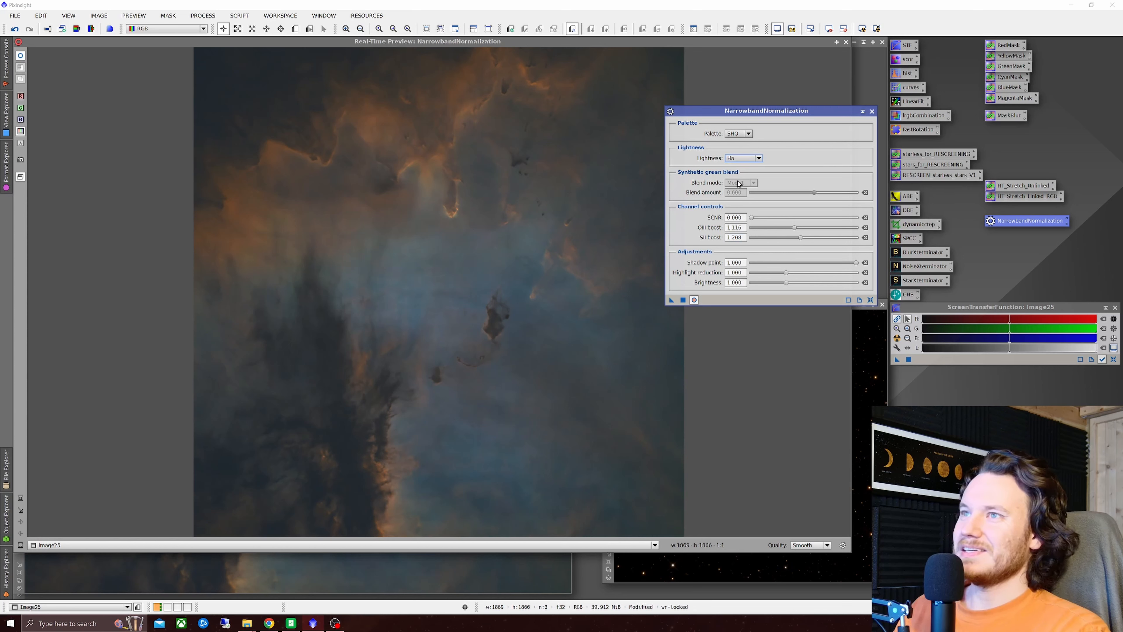
pyautogui.click(758, 159)
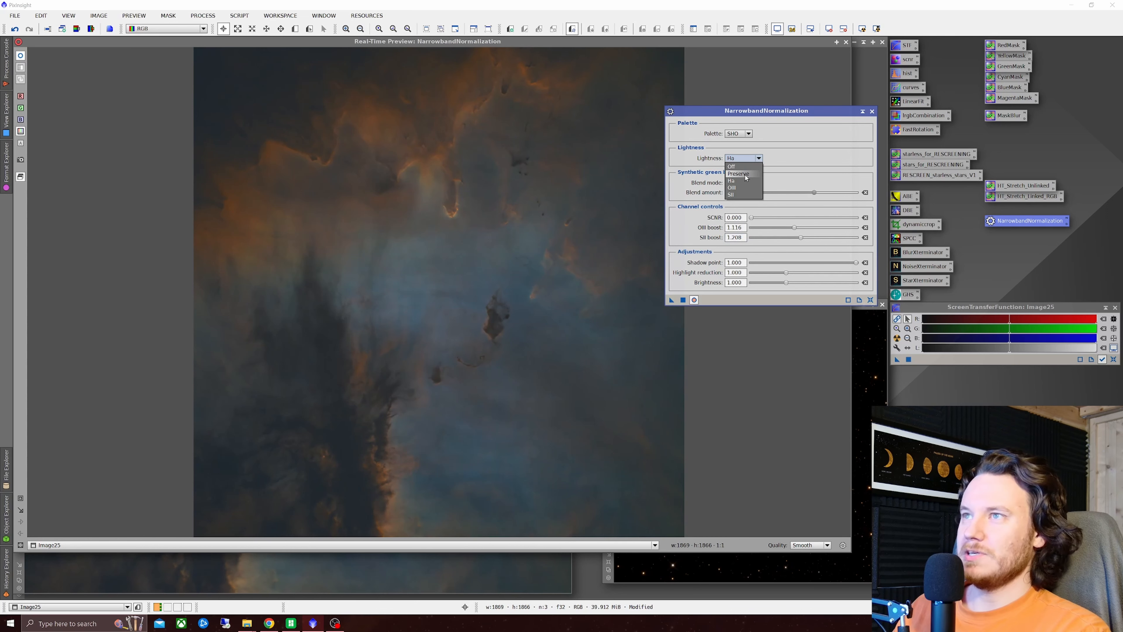
pyautogui.click(745, 176)
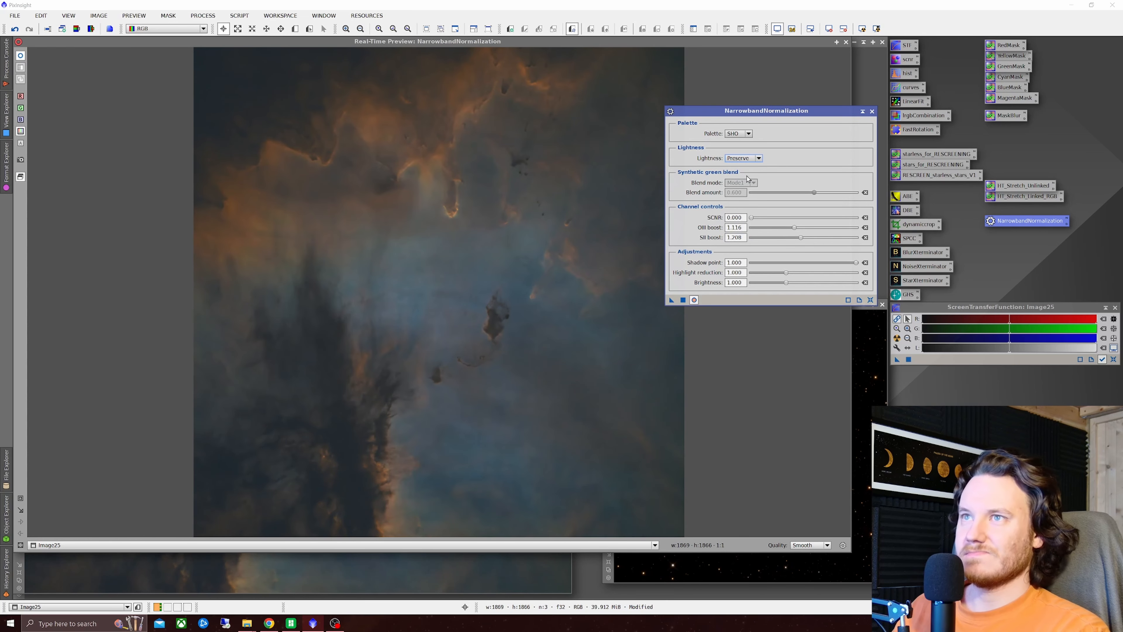
# Compare the starless image with and without the normalization preview, and raise the SII boost to about 1.34
pyautogui.click(21, 56)
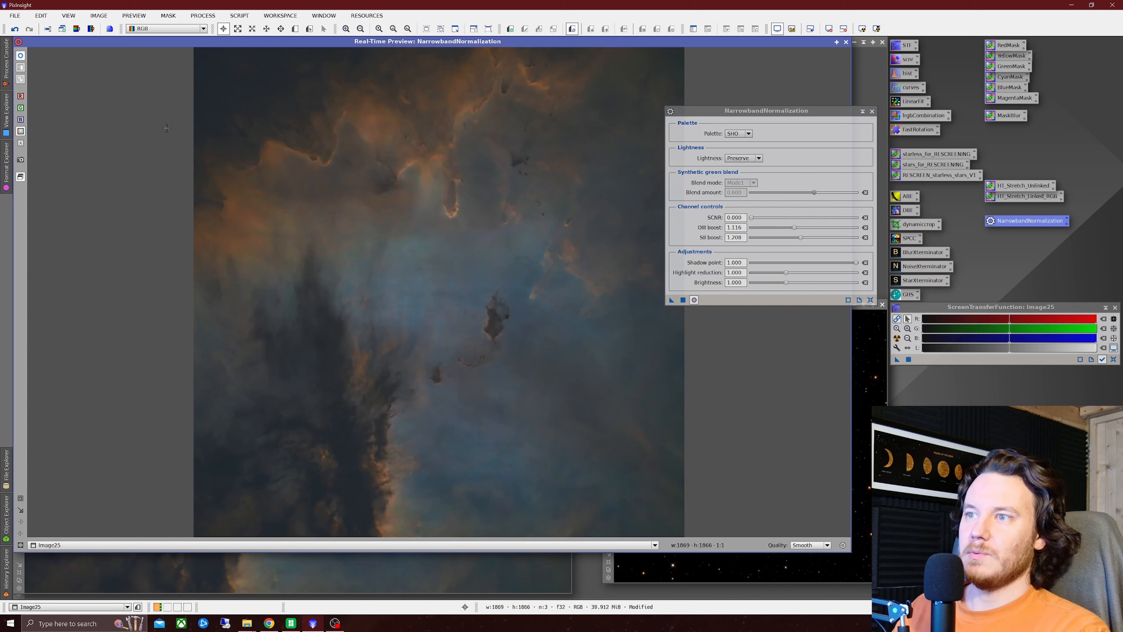
pyautogui.click(800, 238)
pyautogui.moveTo(800, 237); pyautogui.dragTo(810, 242)
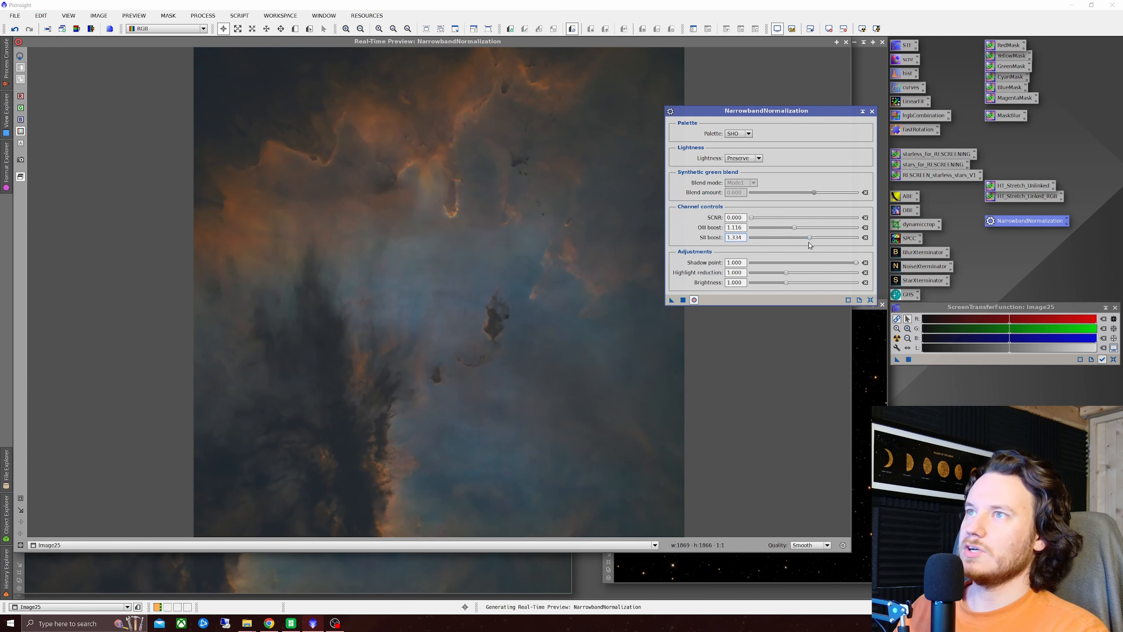
# Apply the NarrowbandNormalization to the starless image, reset its settings, and close the process and its real-time preview
pyautogui.click(21, 58)
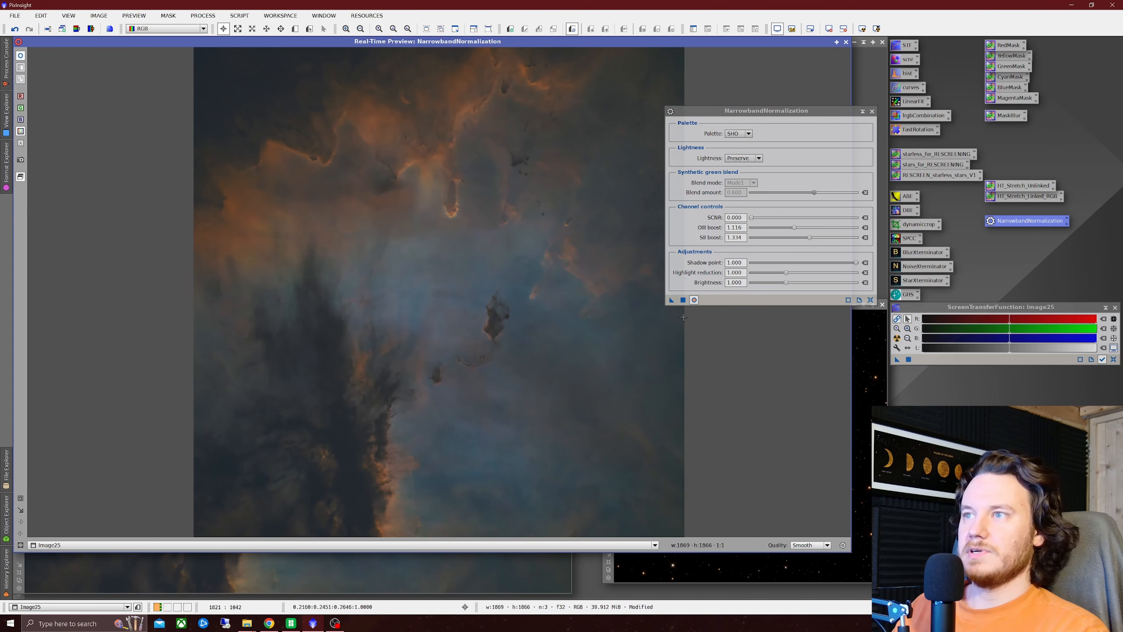
pyautogui.click(683, 300)
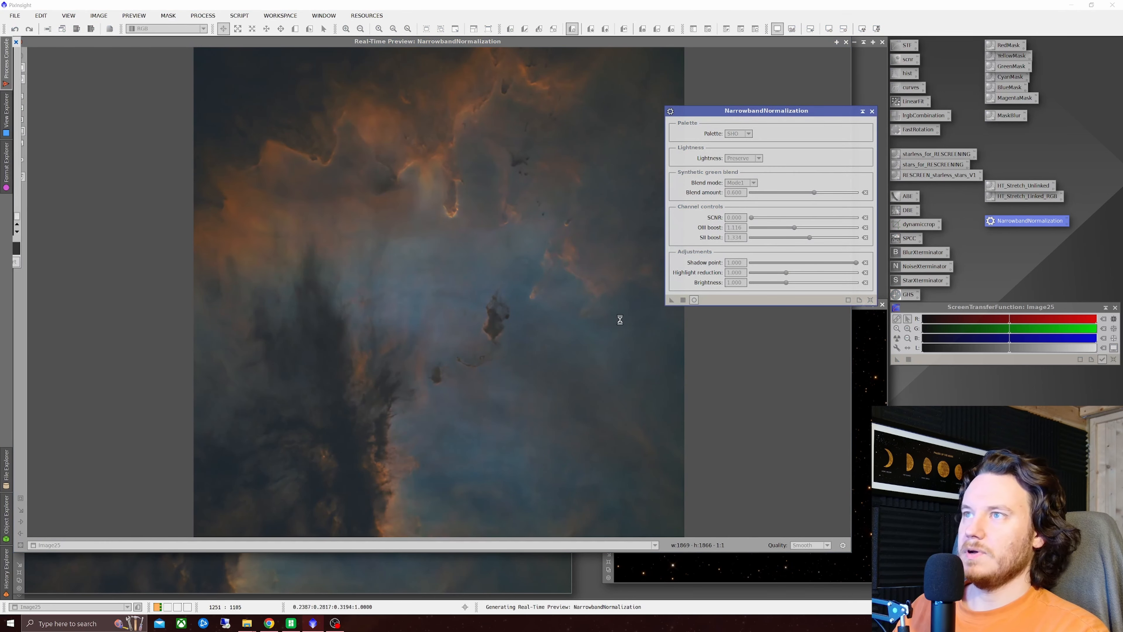
pyautogui.click(870, 299)
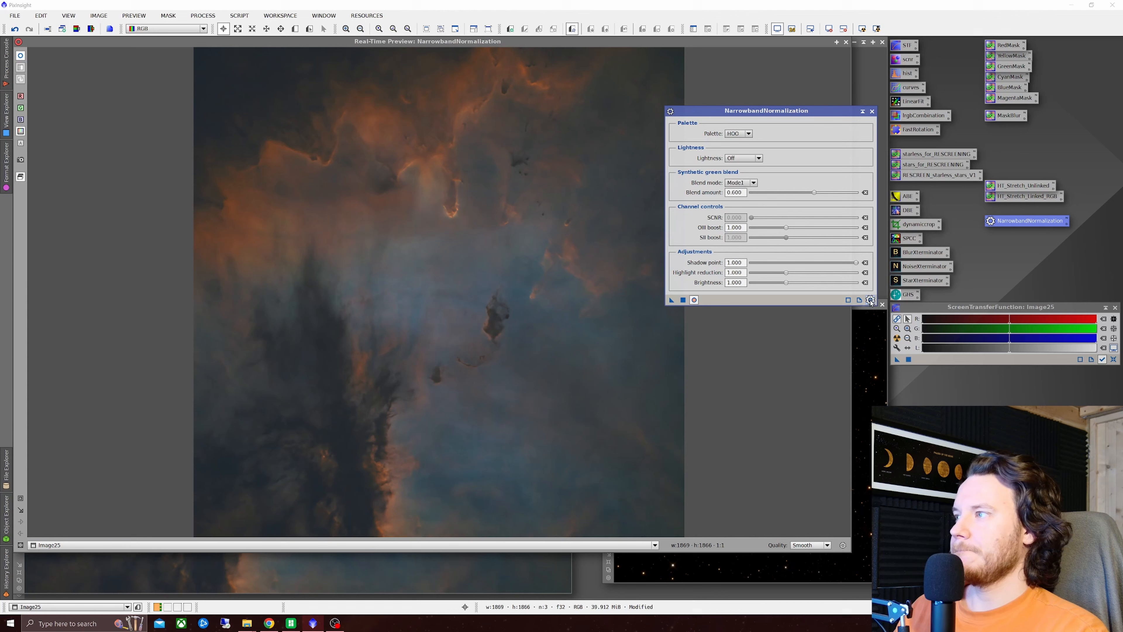
pyautogui.click(872, 111)
pyautogui.click(846, 42)
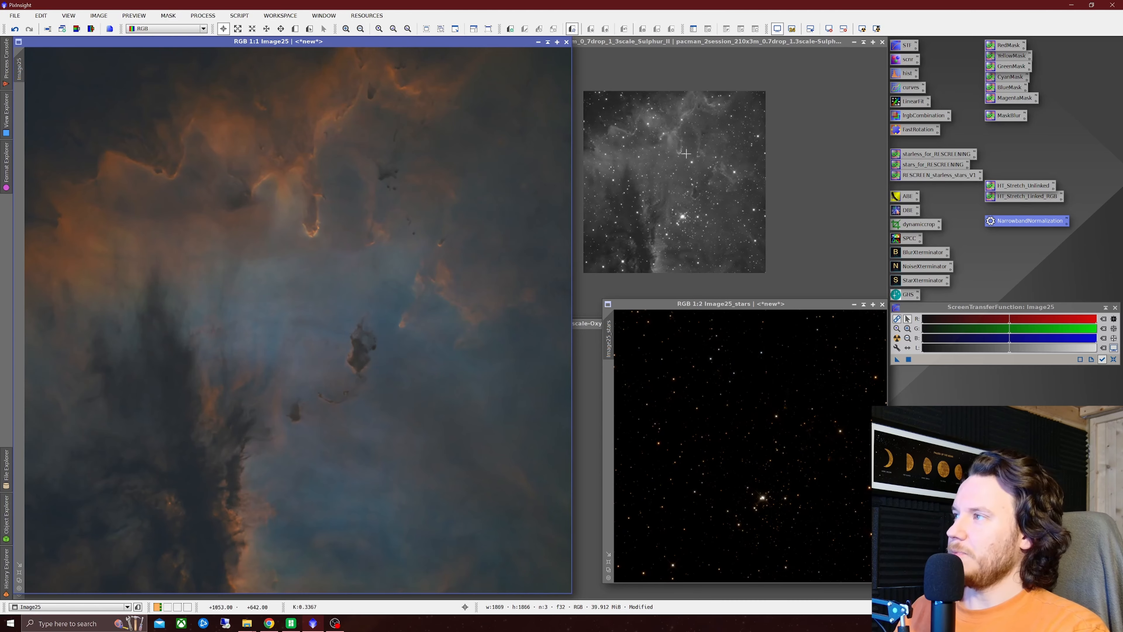
# Set up GeneralizedHyperbolicStretch with the Linear transformation type and start its real-time preview on the starless image
pyautogui.doubleClick(904, 297)
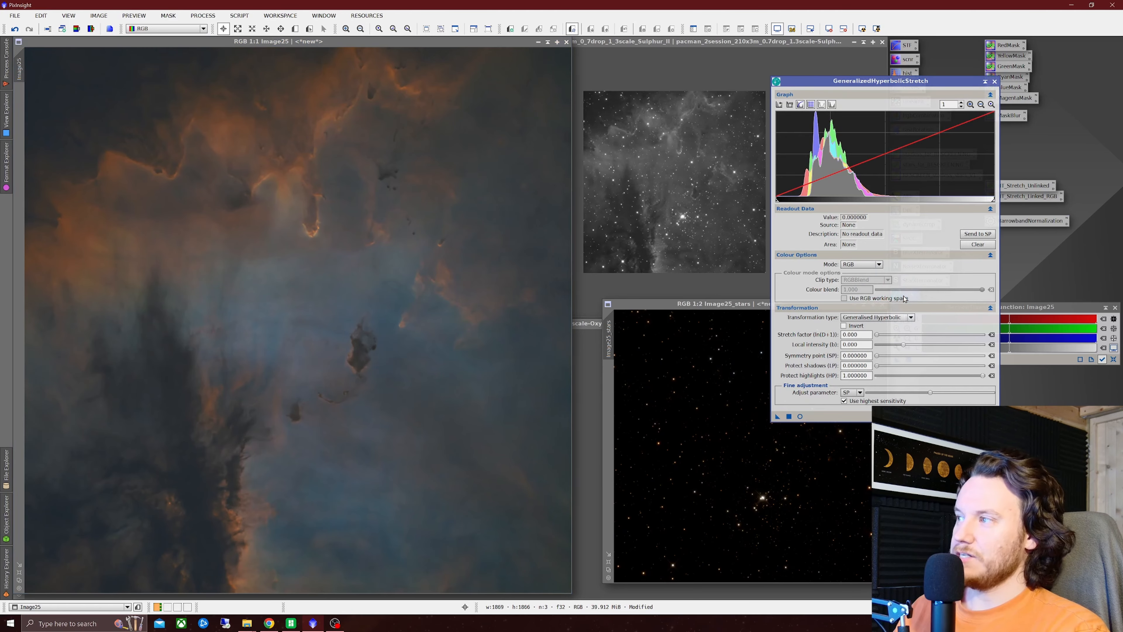
pyautogui.moveTo(876, 83); pyautogui.dragTo(698, 58)
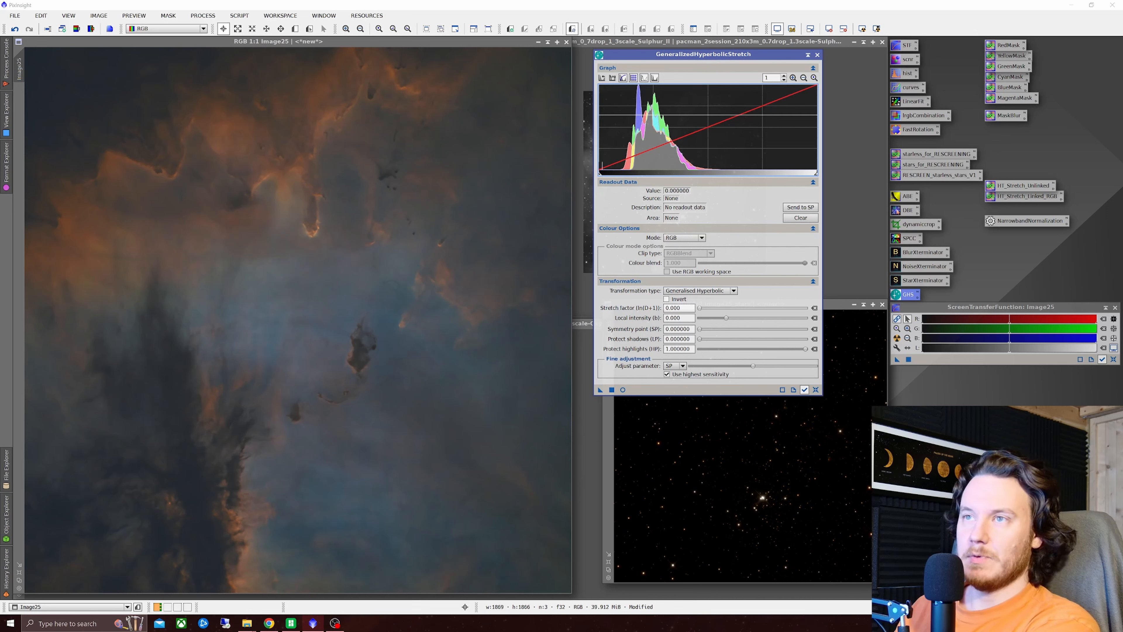
pyautogui.click(390, 42)
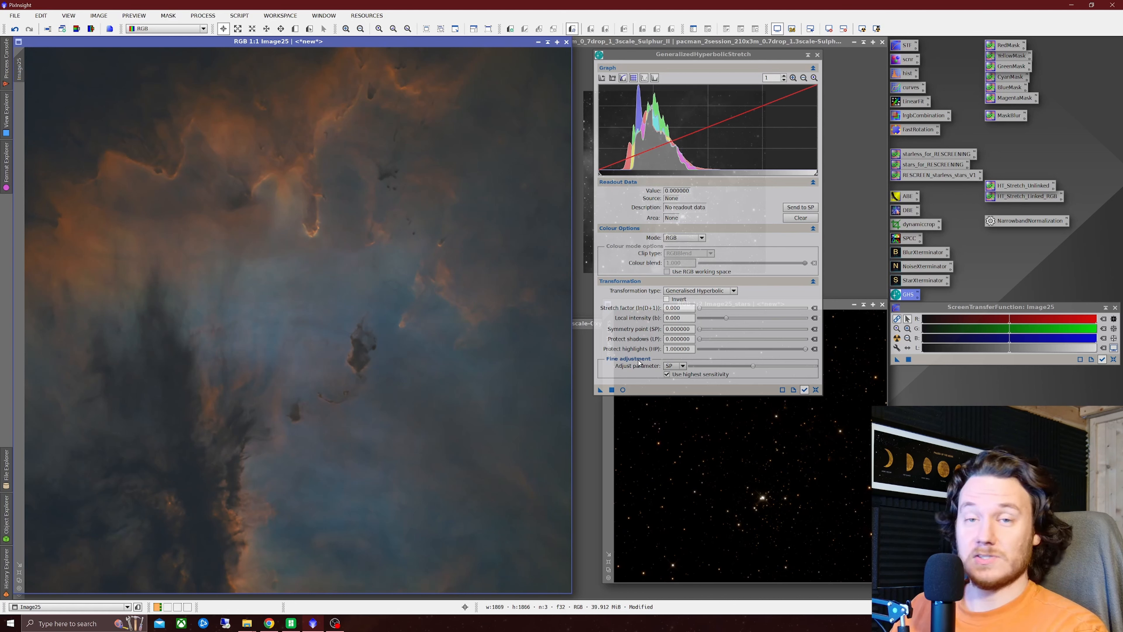
pyautogui.click(726, 292)
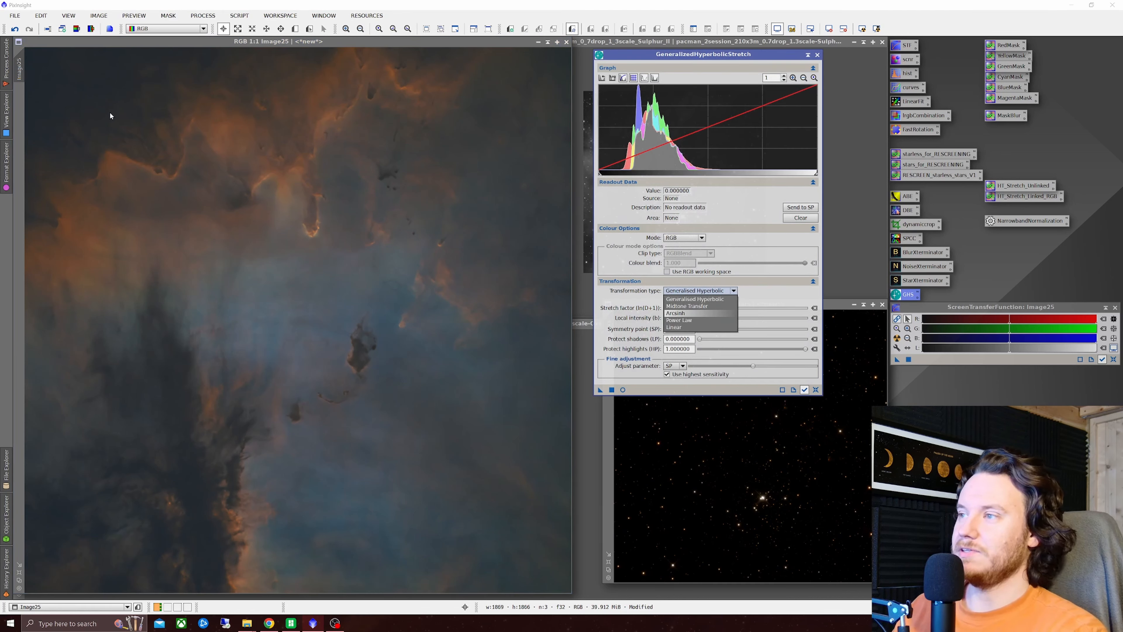
pyautogui.click(675, 327)
pyautogui.click(624, 380)
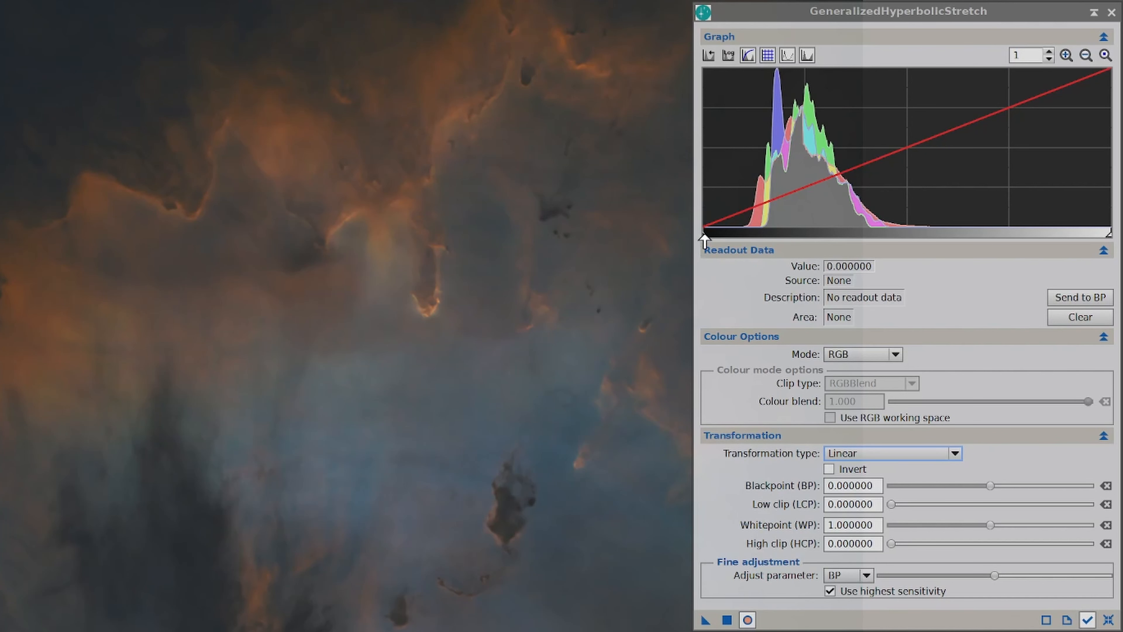
# Raise the linear blackpoint to about 0.080, apply it to the starless image, and reset the stretch settings
pyautogui.moveTo(704, 235)
pyautogui.mouseDown()
pyautogui.moveTo(727, 250)
pyautogui.moveTo(724, 263)
pyautogui.mouseUp()
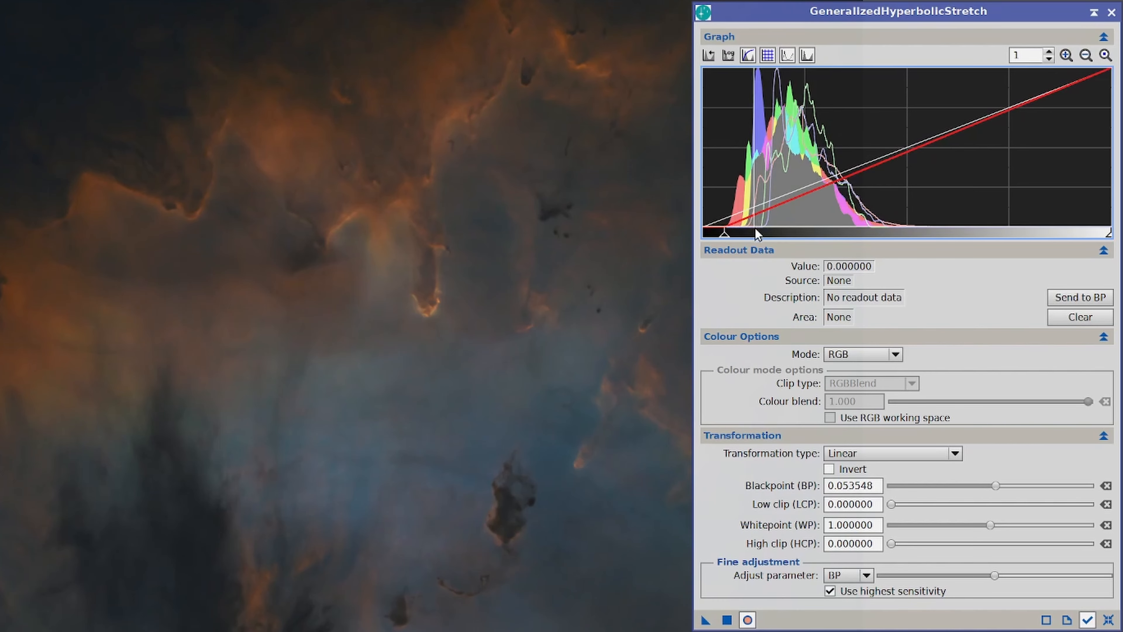
pyautogui.moveTo(724, 234); pyautogui.dragTo(753, 246)
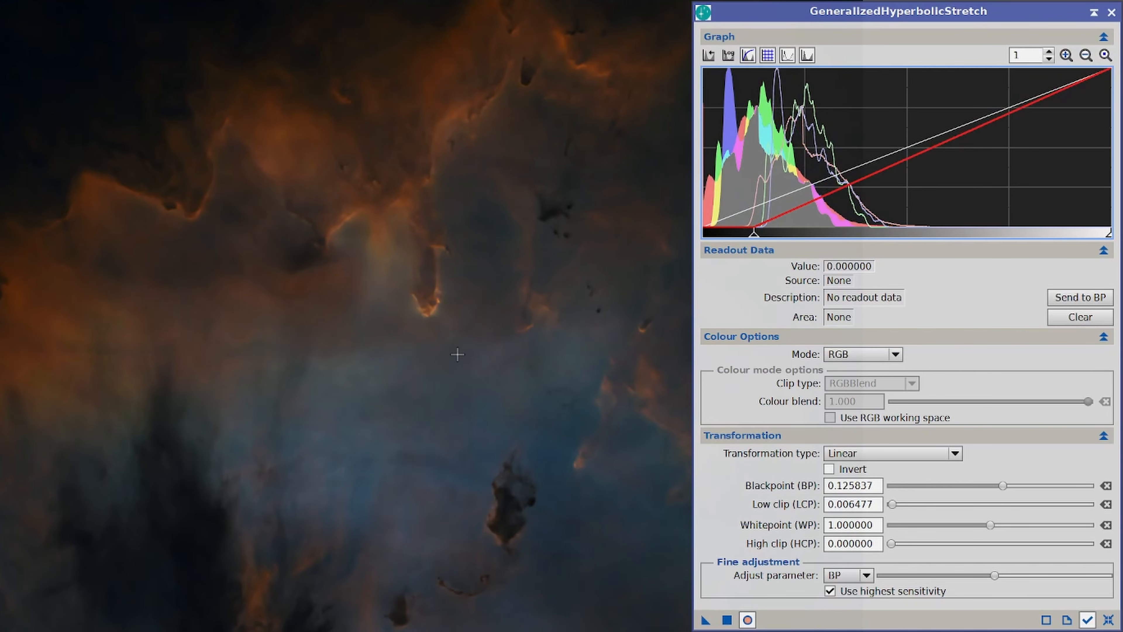
pyautogui.moveTo(754, 239); pyautogui.dragTo(735, 238)
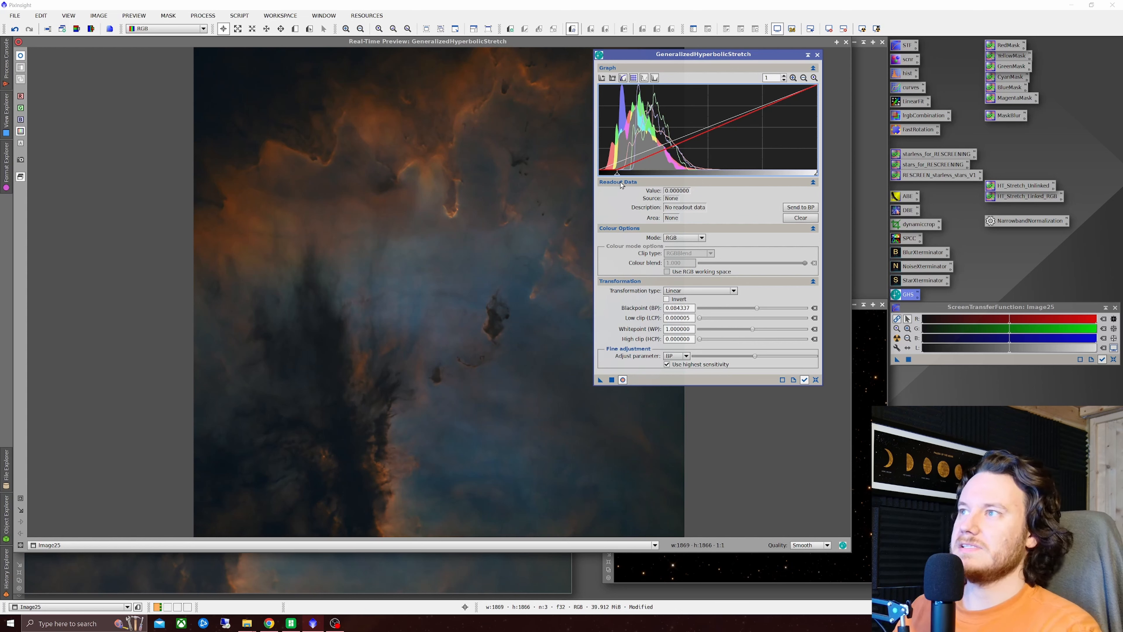
pyautogui.moveTo(620, 174); pyautogui.dragTo(616, 175)
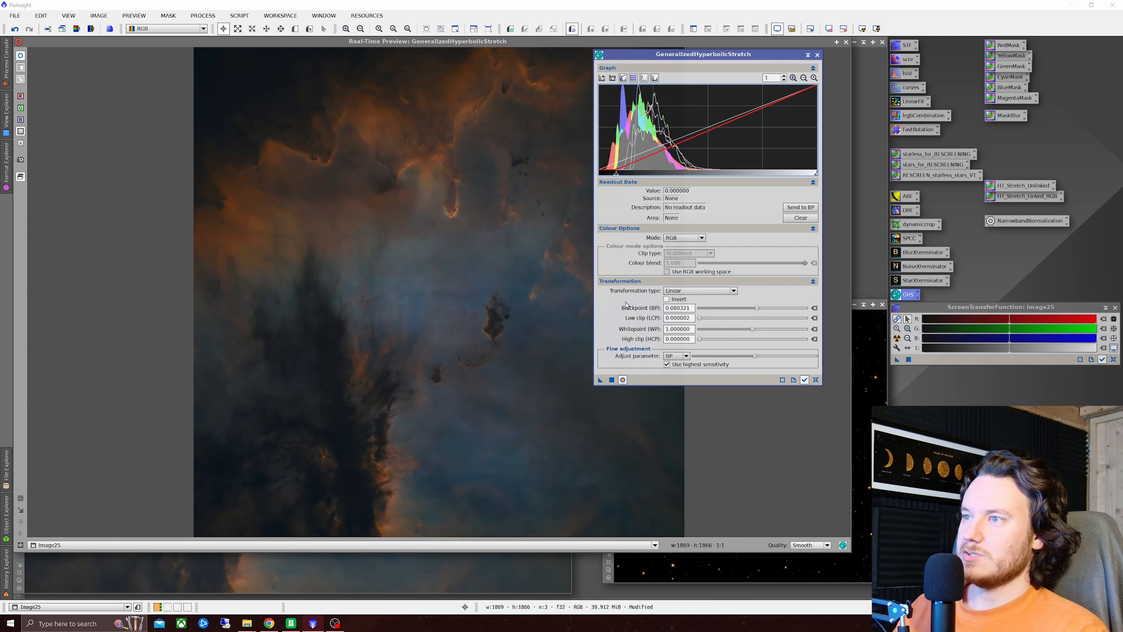
pyautogui.click(612, 380)
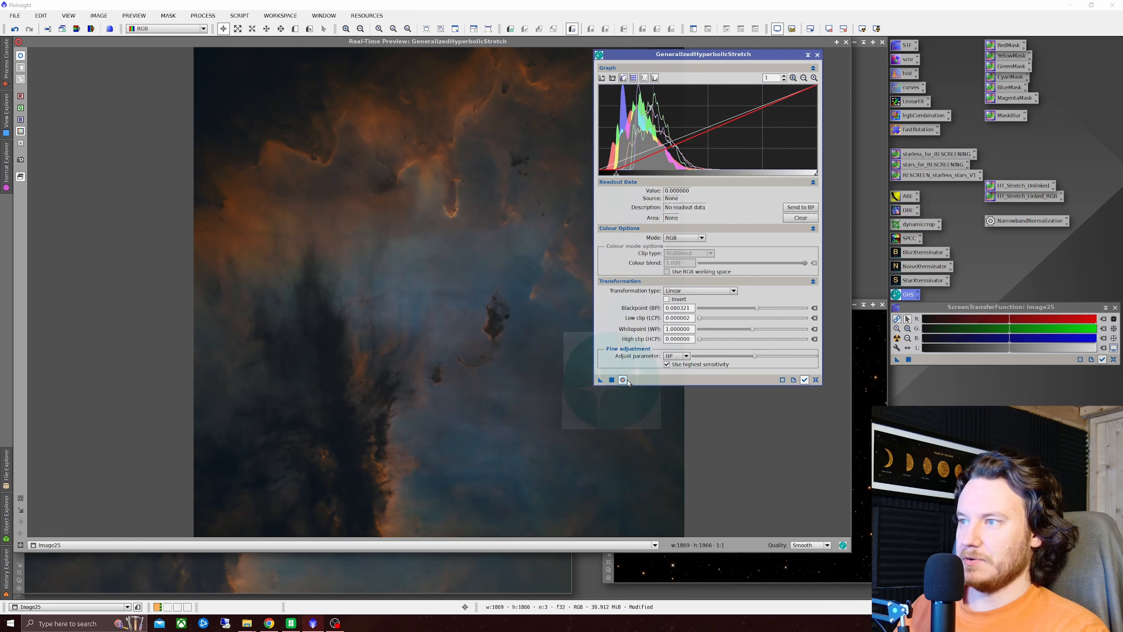
pyautogui.click(816, 380)
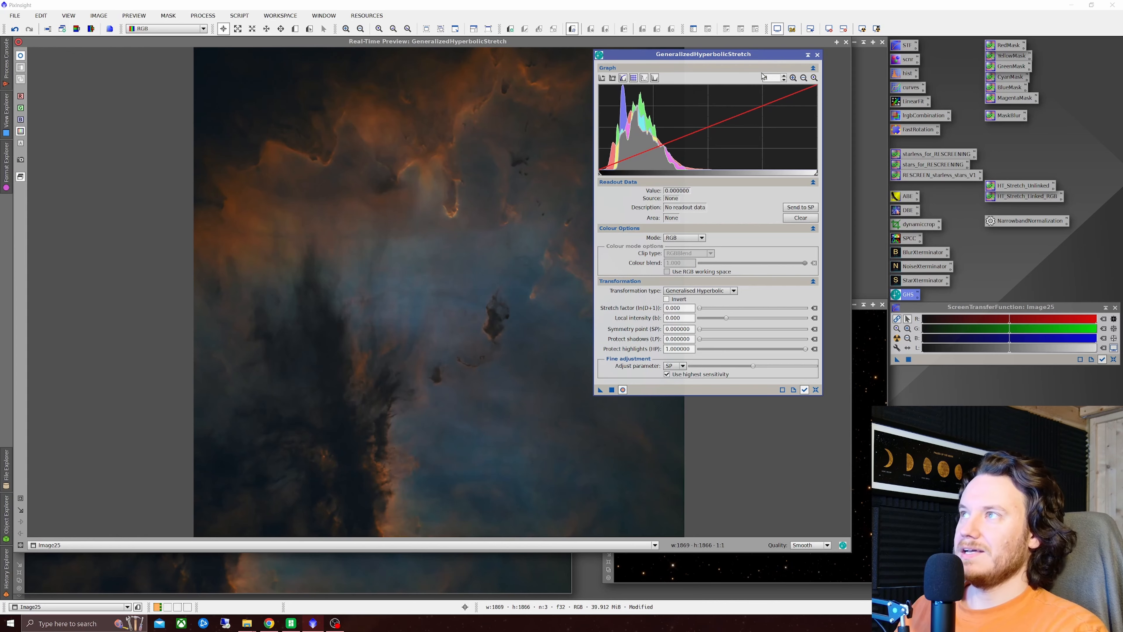
# Set the Generalised Hyperbolic symmetry point to about 0.357 from the histogram's right shoulder and the stretch factor to about 1.44
pyautogui.moveTo(752, 54); pyautogui.dragTo(838, 79)
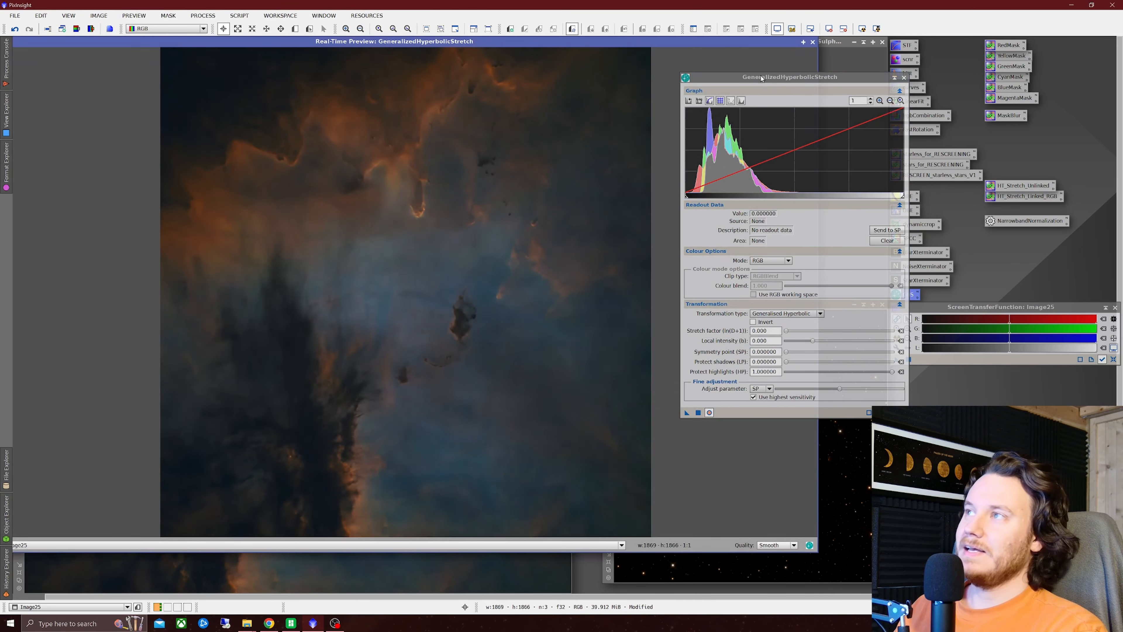
pyautogui.moveTo(762, 79); pyautogui.dragTo(743, 74)
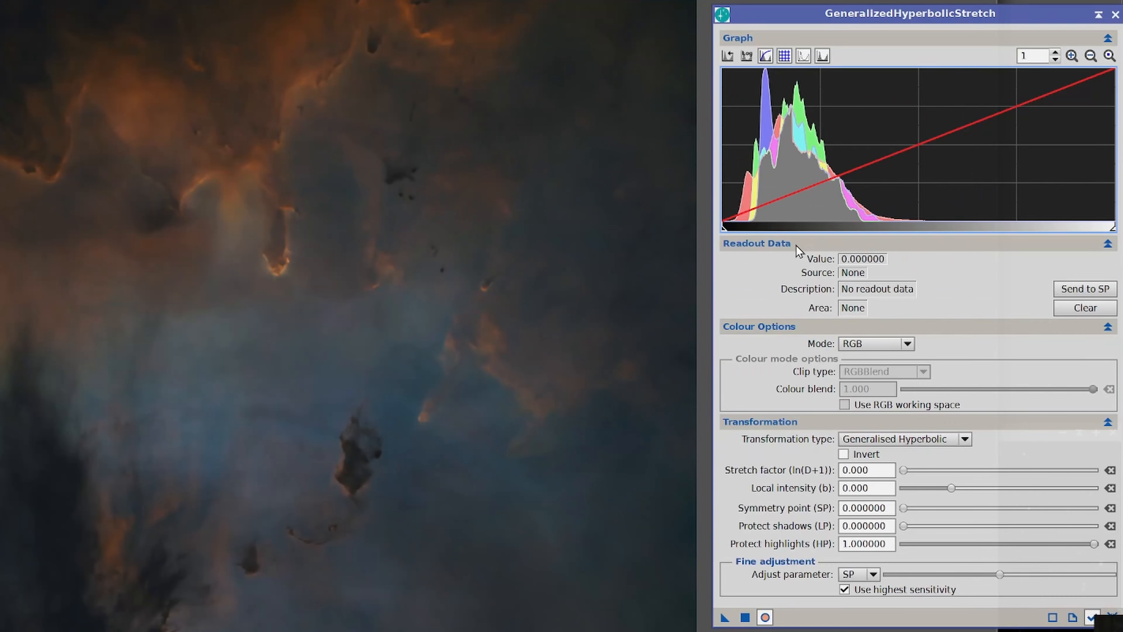
pyautogui.click(861, 215)
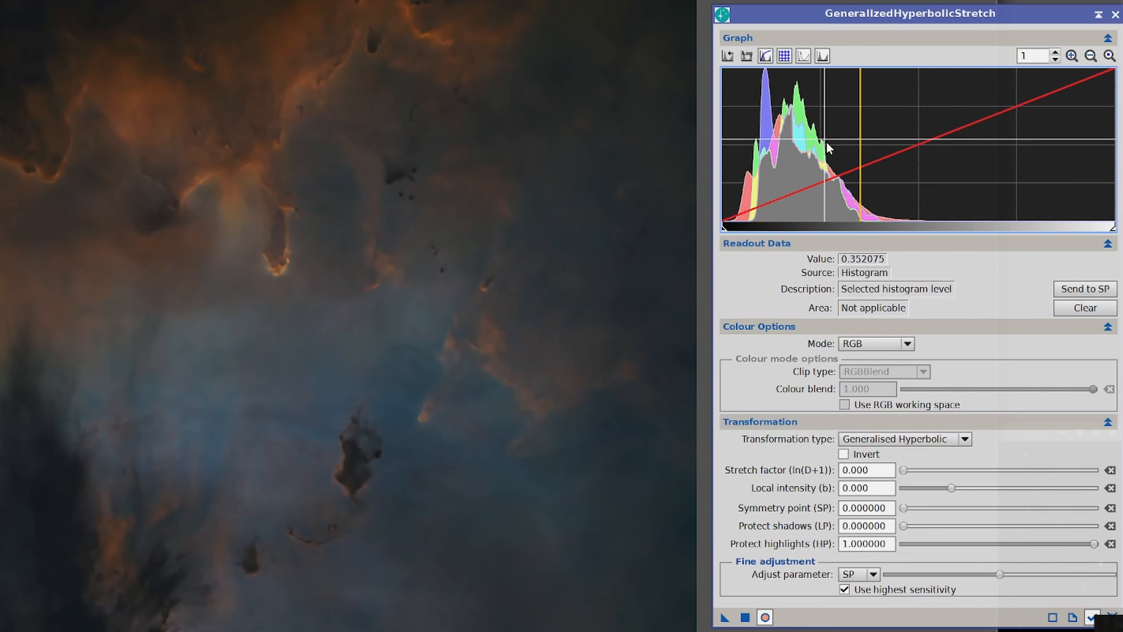
pyautogui.click(862, 215)
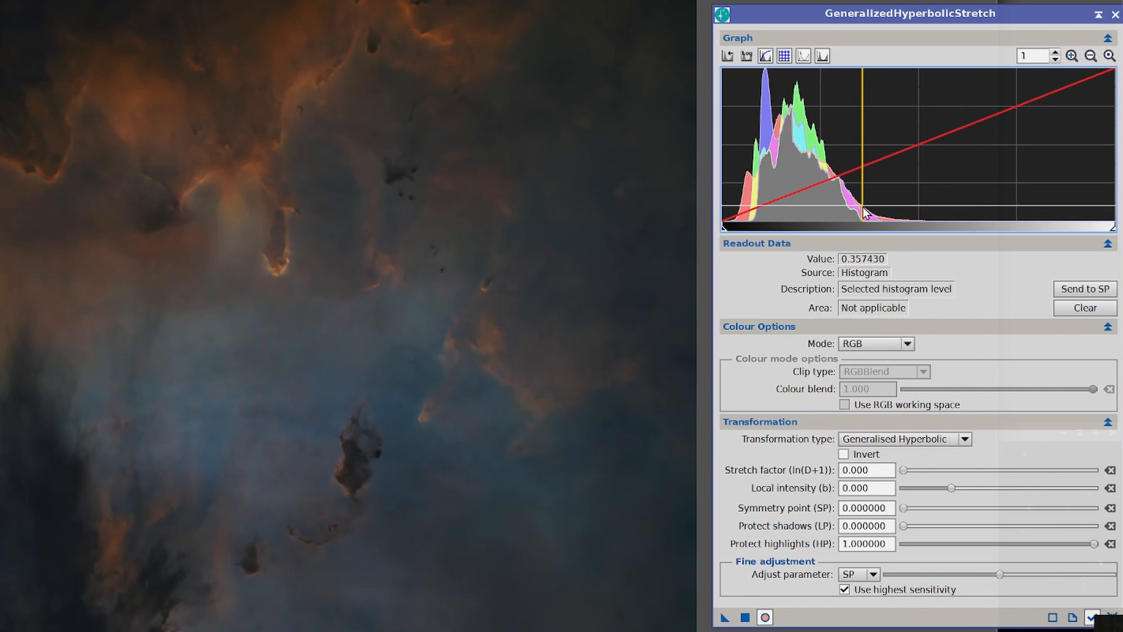
pyautogui.click(1081, 289)
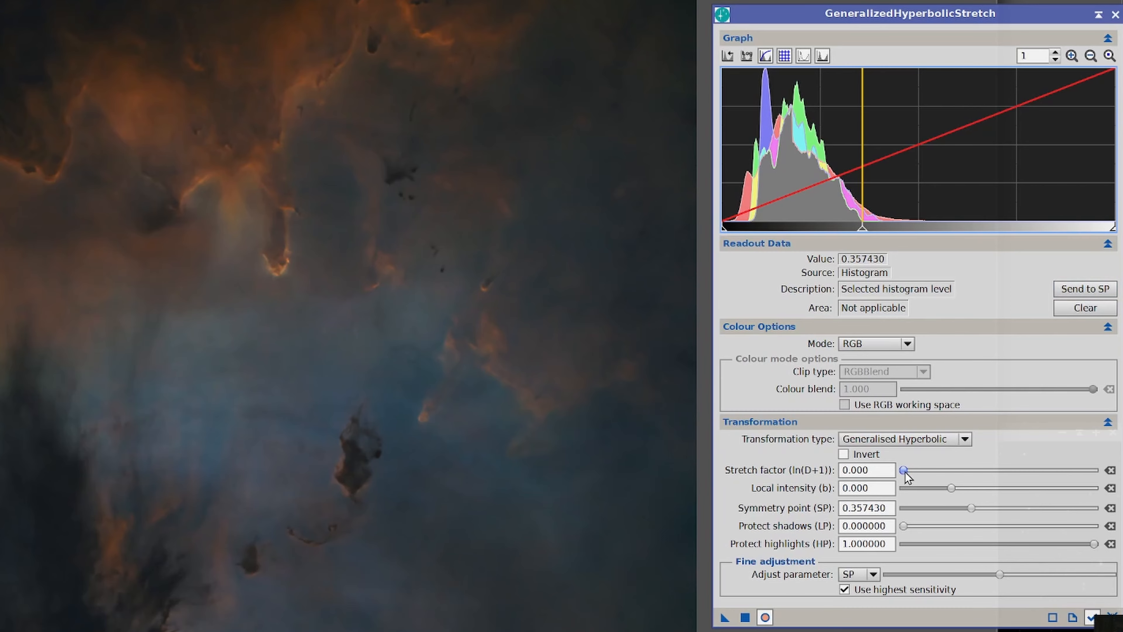
pyautogui.moveTo(905, 473); pyautogui.dragTo(915, 478)
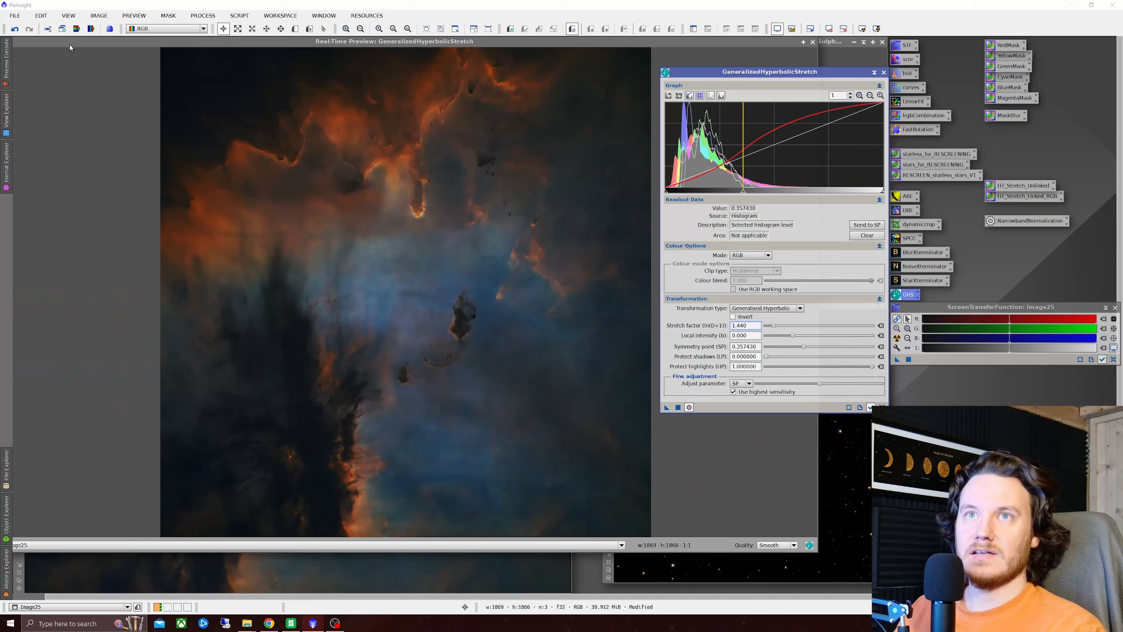
pyautogui.moveTo(71, 43); pyautogui.dragTo(110, 42)
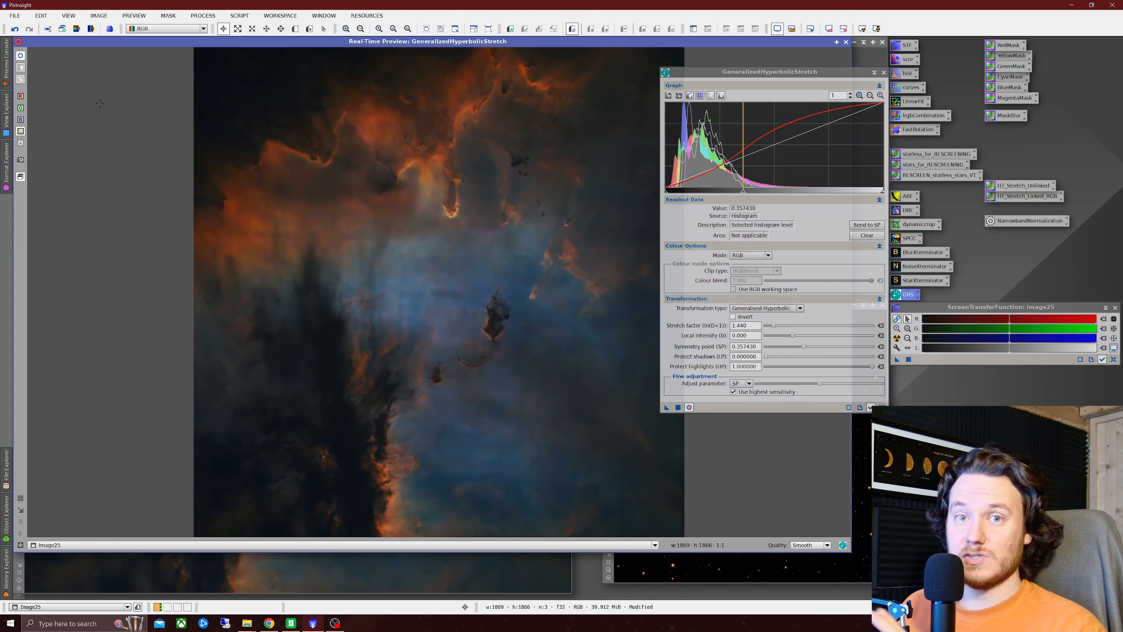
# Compare the starless image repeatedly with and without the hyperbolic stretch preview
pyautogui.click(22, 58)
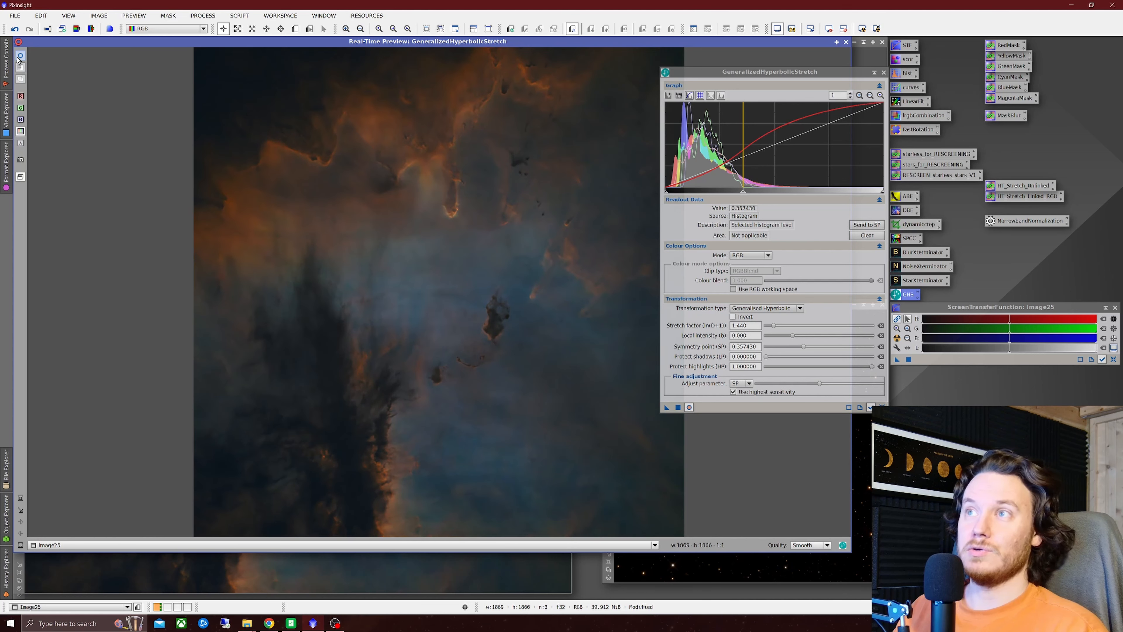
pyautogui.click(21, 57)
pyautogui.click(21, 58)
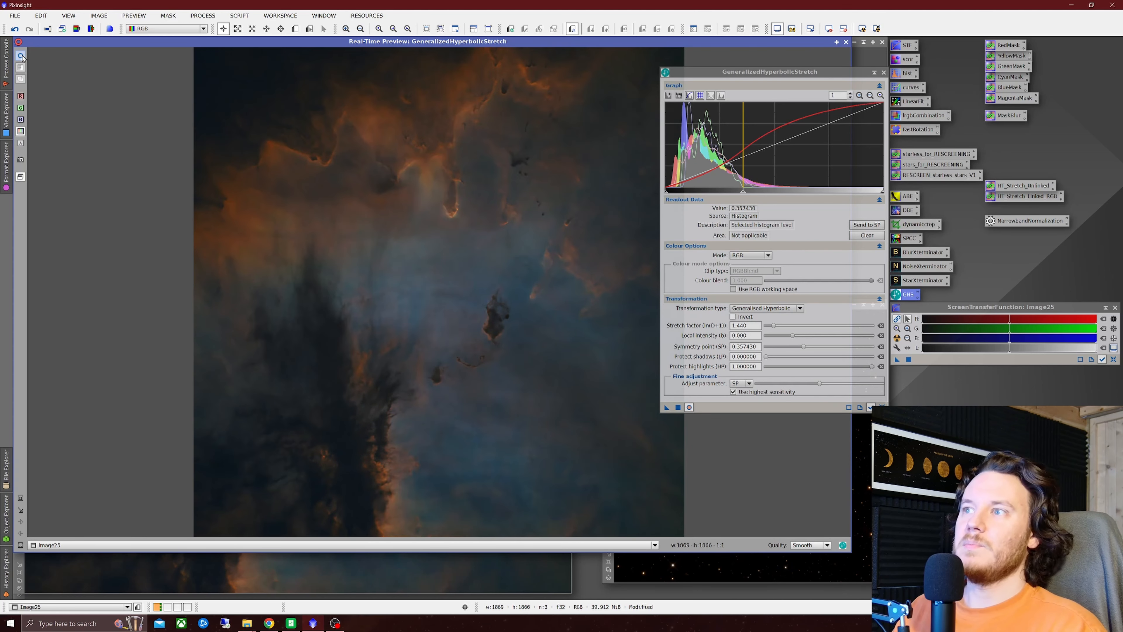
pyautogui.click(22, 58)
pyautogui.click(21, 57)
pyautogui.click(21, 57)
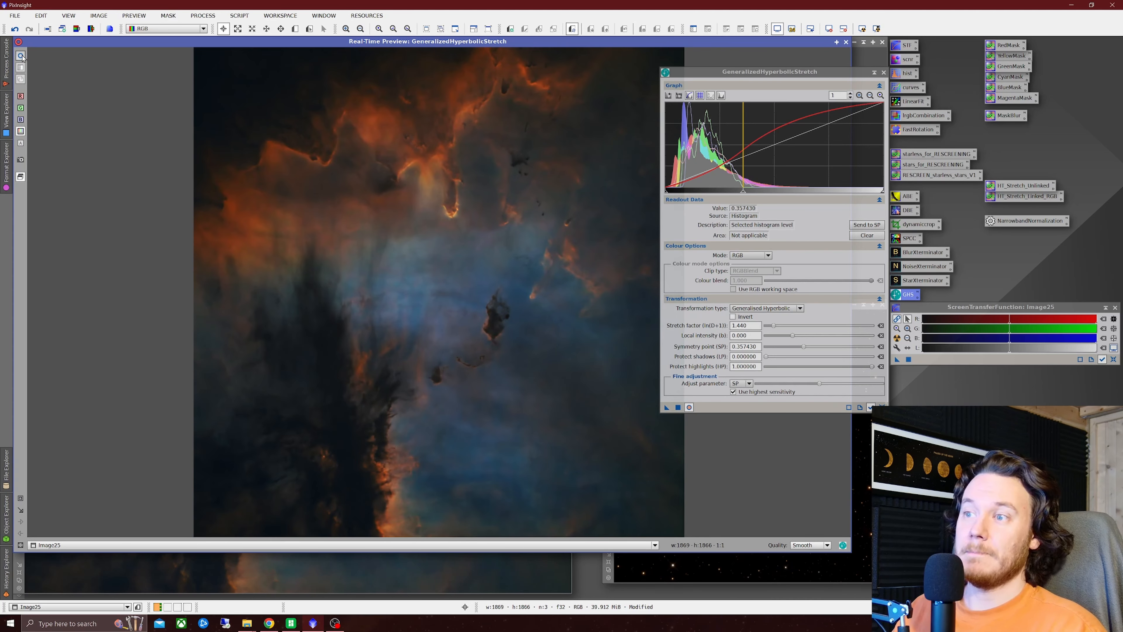
pyautogui.click(22, 57)
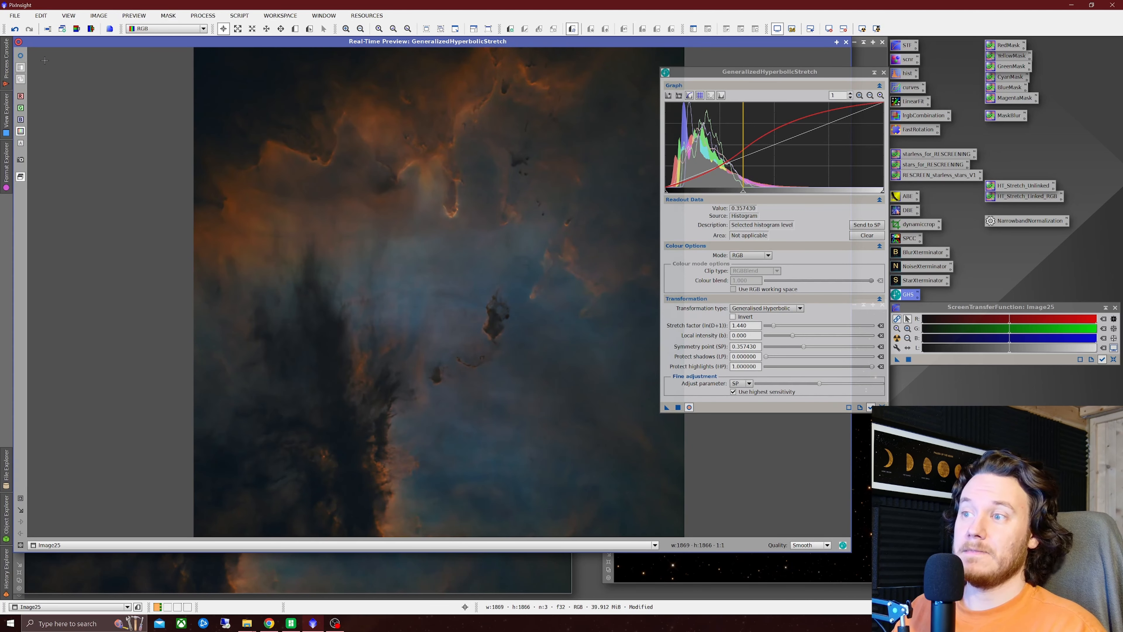
pyautogui.click(21, 56)
pyautogui.click(23, 58)
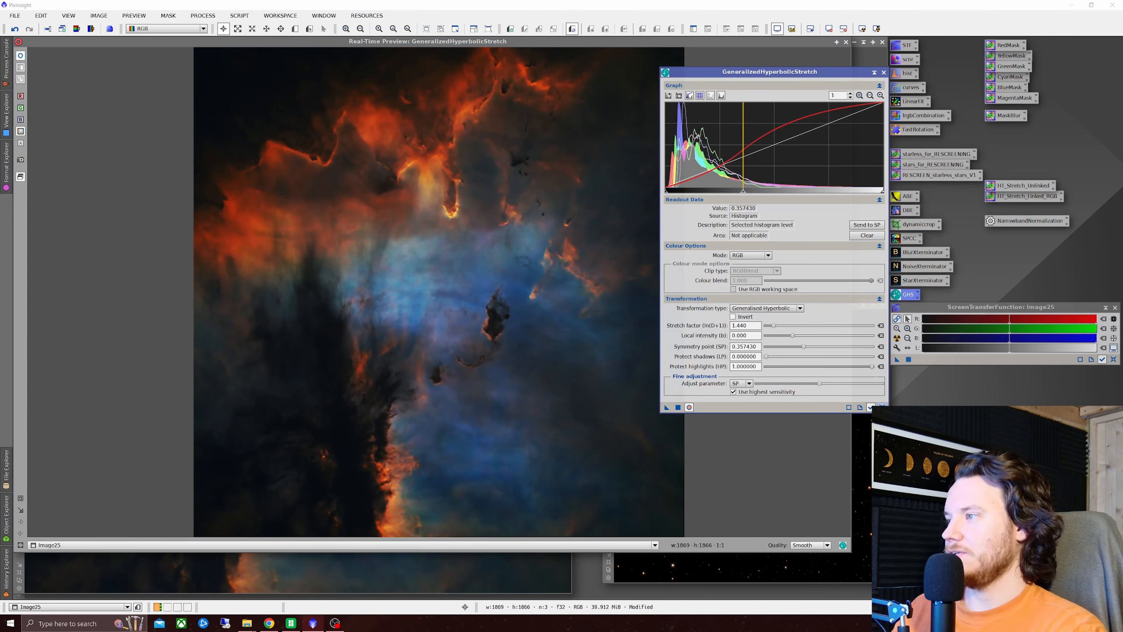
# Apply the hyperbolic stretch to the starless image, reset its settings, and close the process and its preview
pyautogui.click(881, 407)
pyautogui.click(883, 72)
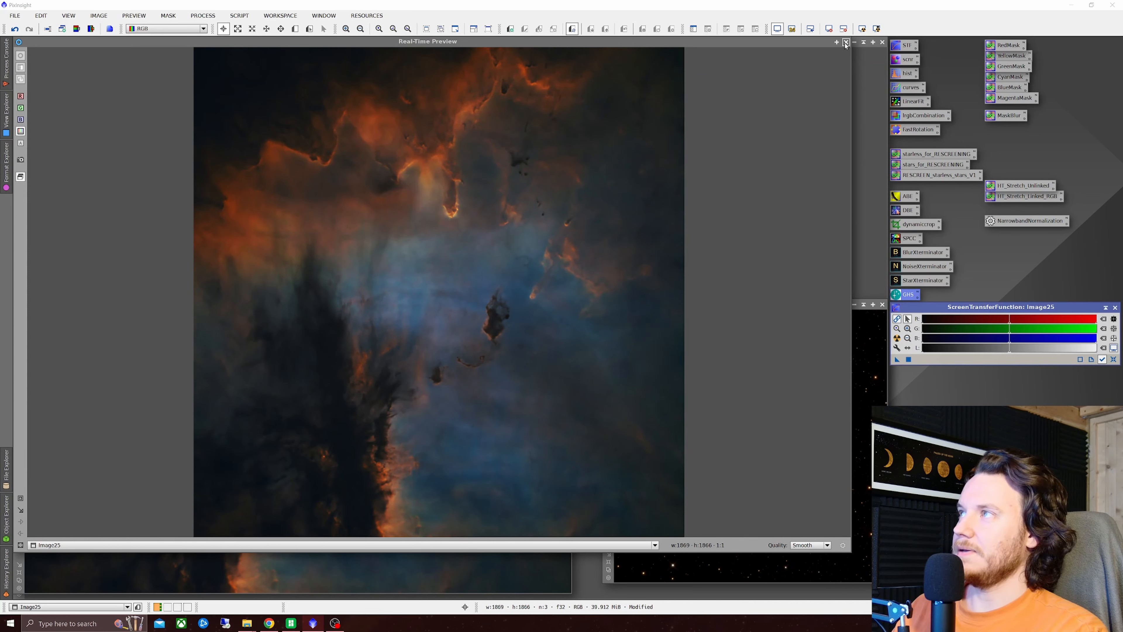
pyautogui.click(845, 42)
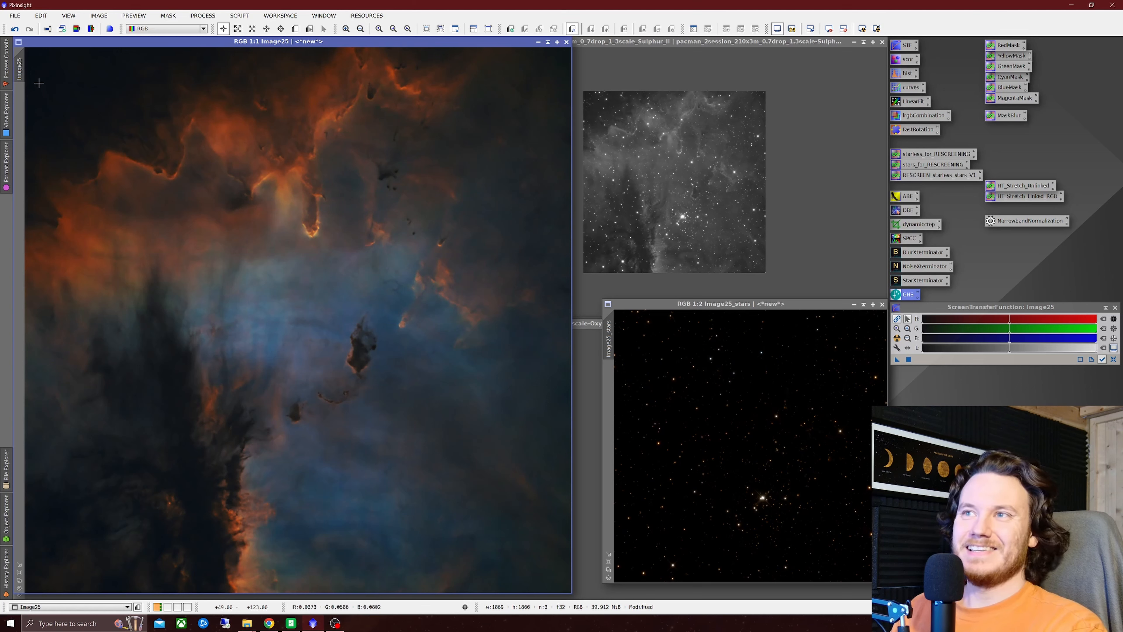
# Clone the stretched starless image and start a CurvesTransformation real-time preview on the clone
pyautogui.moveTo(22, 68); pyautogui.dragTo(137, 96)
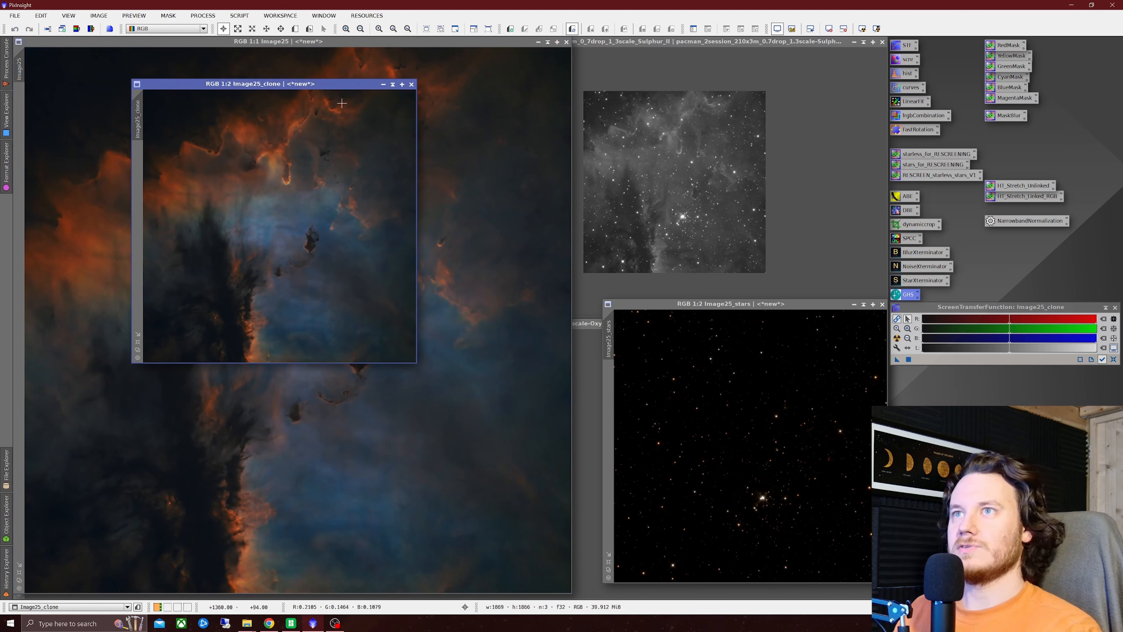
pyautogui.moveTo(294, 88); pyautogui.dragTo(392, 128)
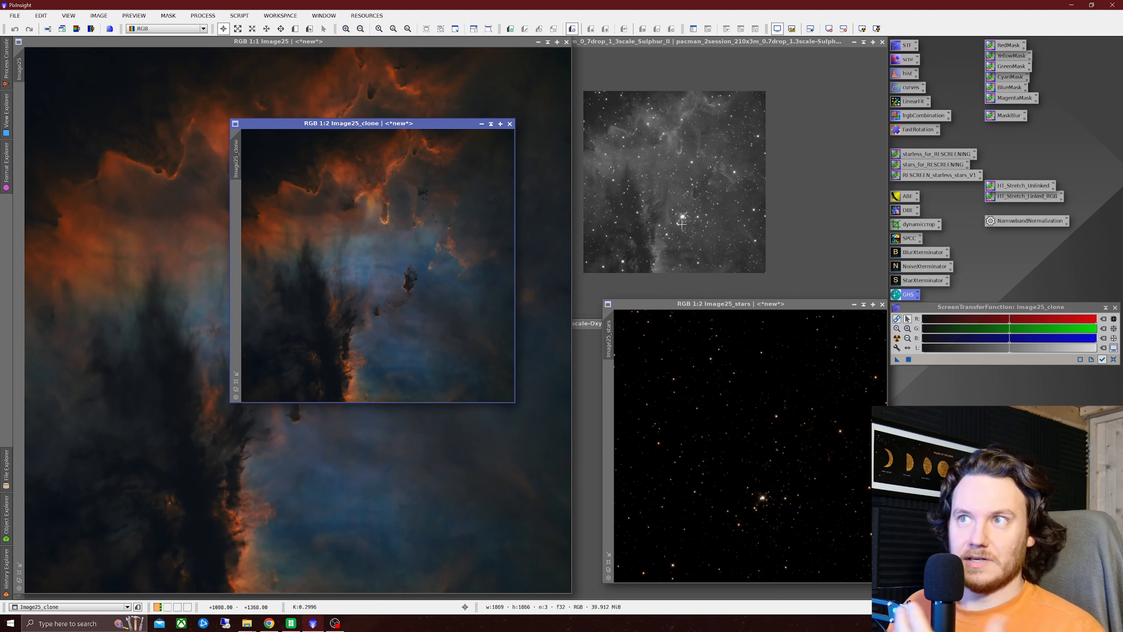
pyautogui.doubleClick(906, 88)
pyautogui.click(680, 369)
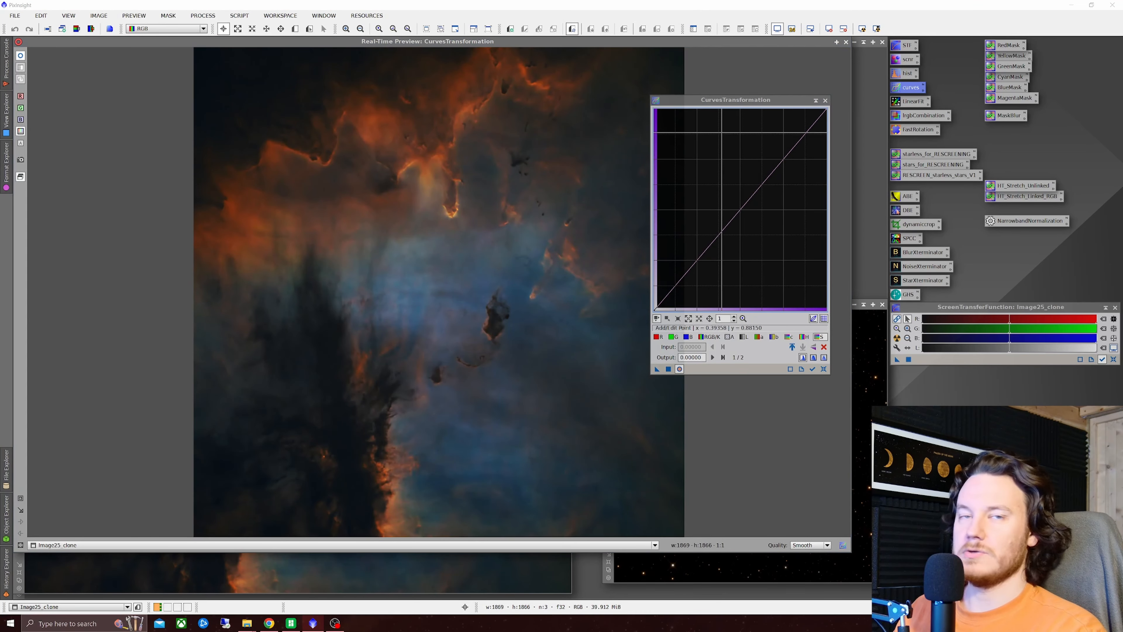
# Shape the clone's green curve into an S, lowering the shadows and lifting the midtones to about 0.747 at input 0.493
pyautogui.click(673, 337)
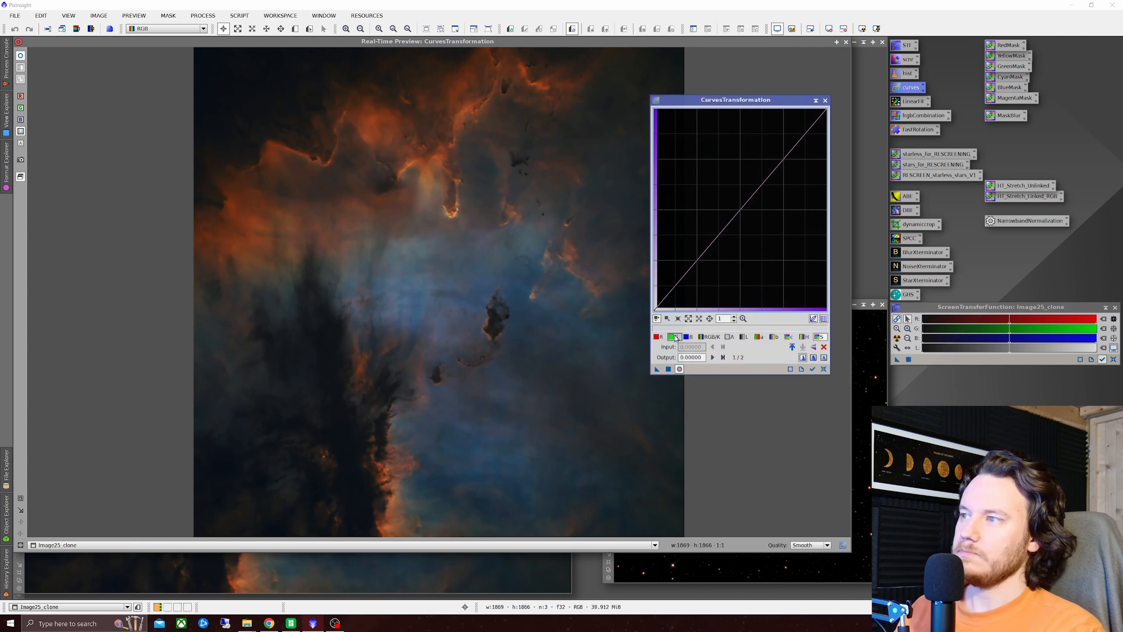
pyautogui.moveTo(748, 201); pyautogui.dragTo(745, 165)
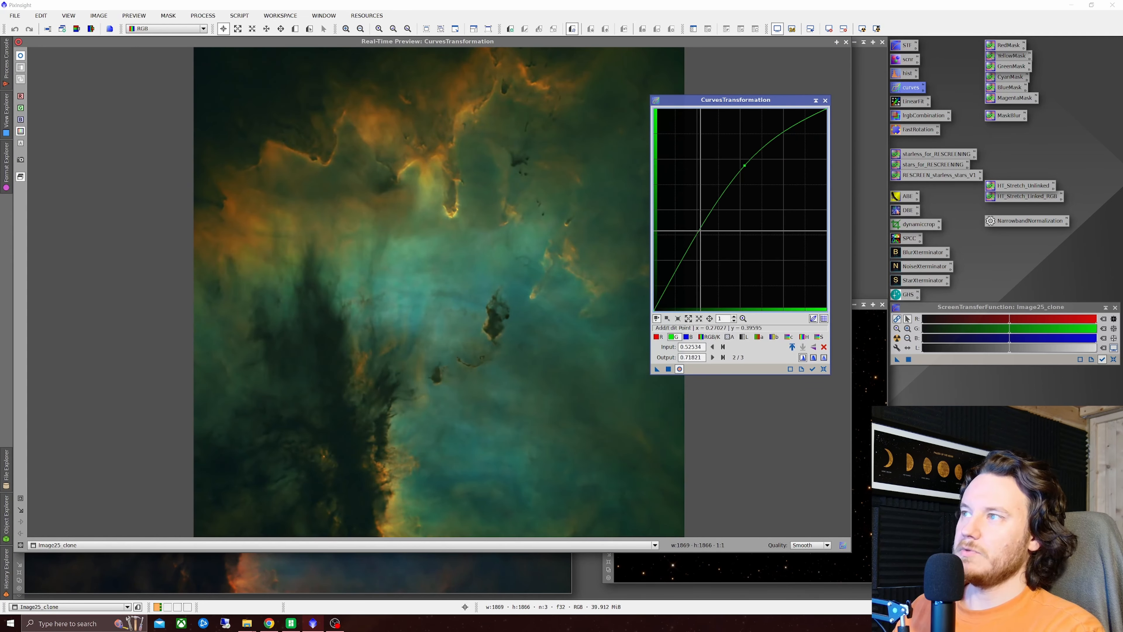
pyautogui.moveTo(684, 265); pyautogui.dragTo(687, 272)
pyautogui.moveTo(744, 165); pyautogui.dragTo(739, 159)
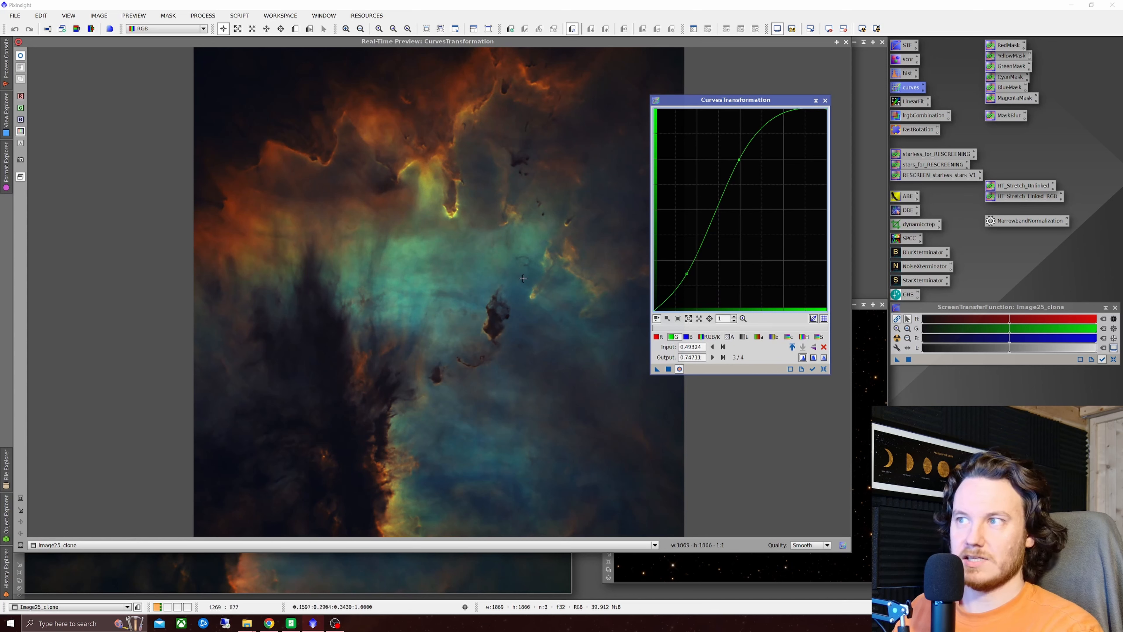
# Boost the clone's colour by raising the saturation curve to about 0.708 at input 0.292
pyautogui.click(818, 337)
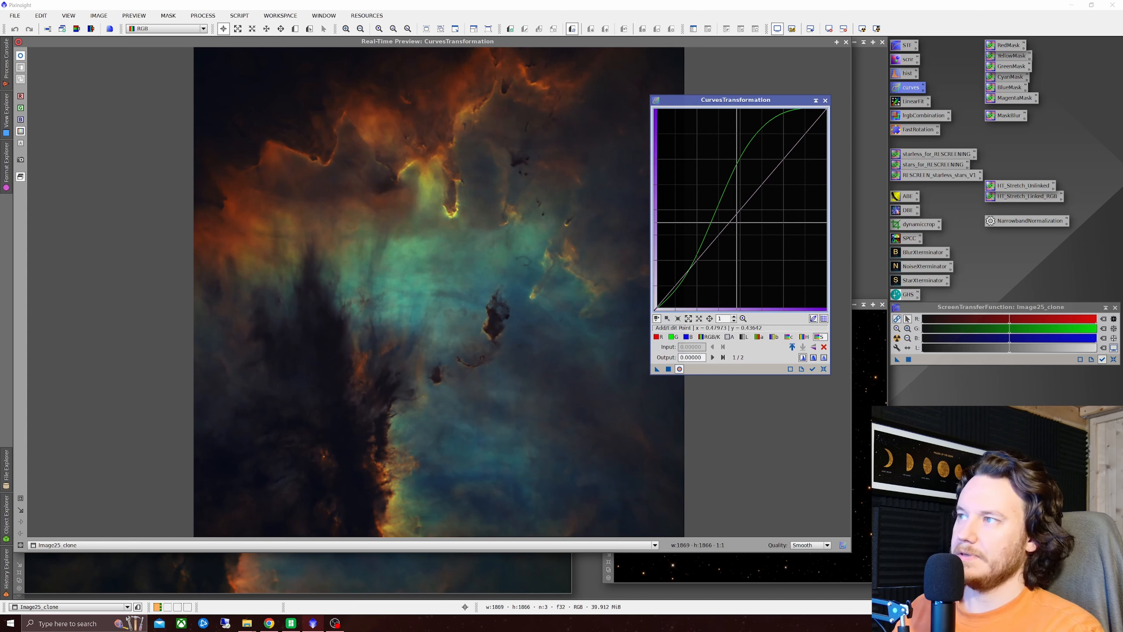
pyautogui.moveTo(721, 208); pyautogui.dragTo(710, 175)
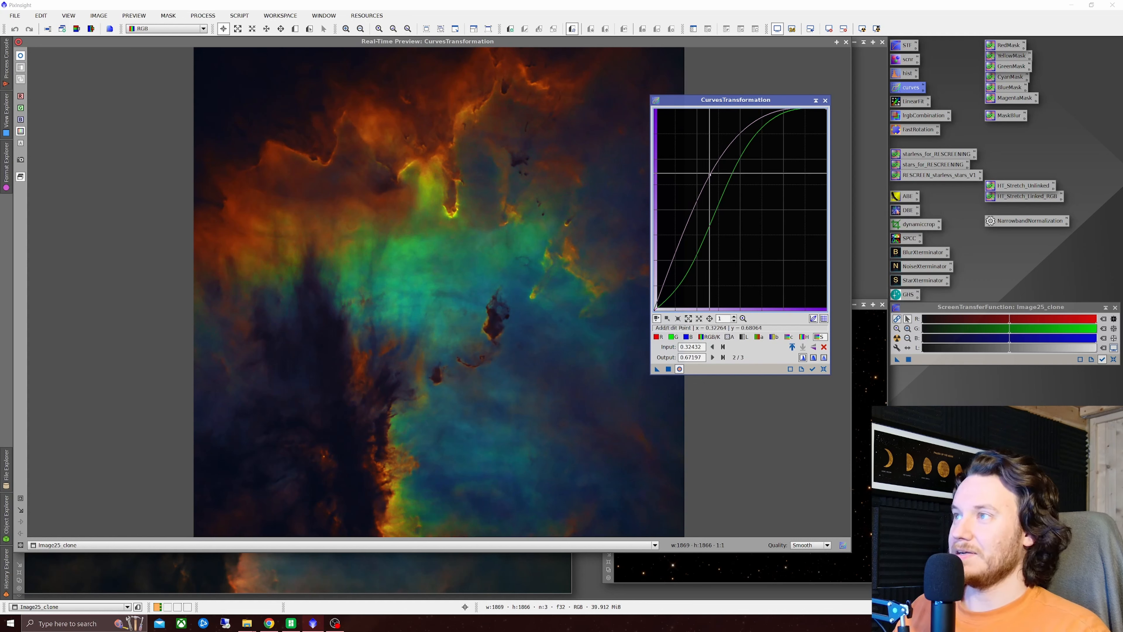
pyautogui.moveTo(707, 176); pyautogui.dragTo(704, 167)
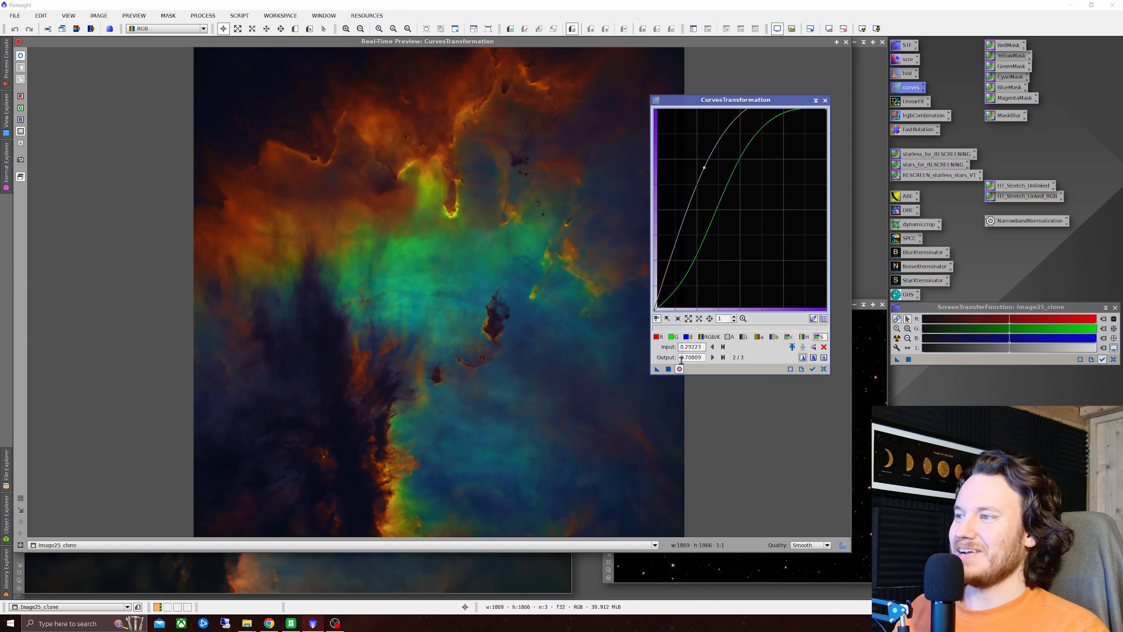
# Apply the green and saturation curves to the clone, reset CurvesTransformation, and close it with its preview
pyautogui.click(668, 369)
pyautogui.click(823, 369)
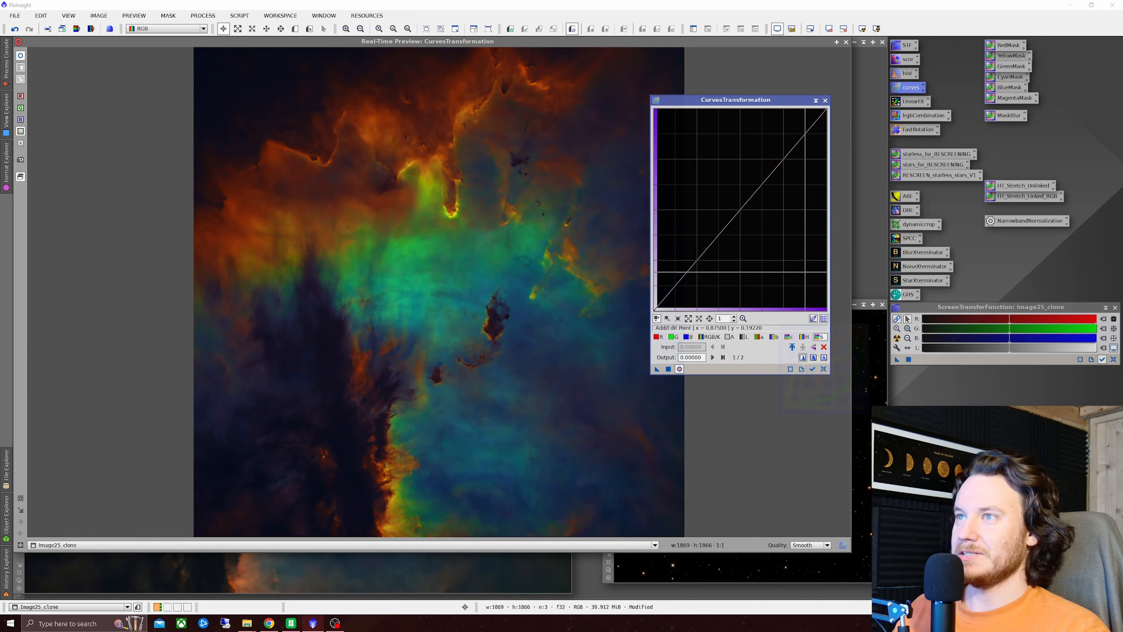
pyautogui.click(825, 100)
pyautogui.click(846, 42)
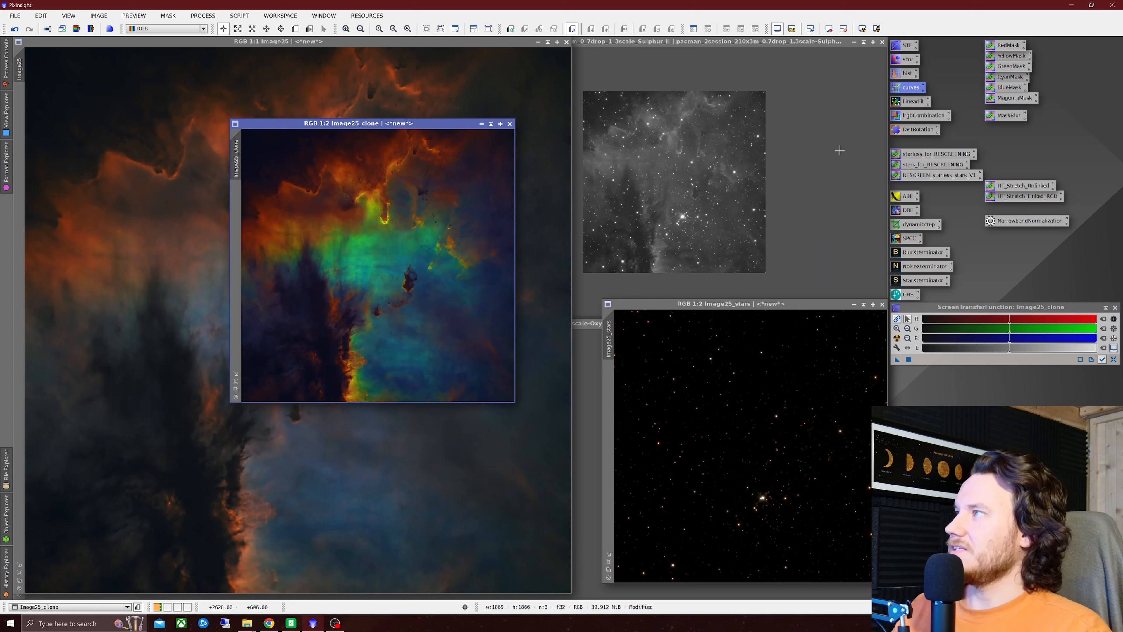
# Generate a green mask from the clone with GreenMask and close the clone without saving, moving the mask aside
pyautogui.moveTo(1004, 68); pyautogui.dragTo(374, 255)
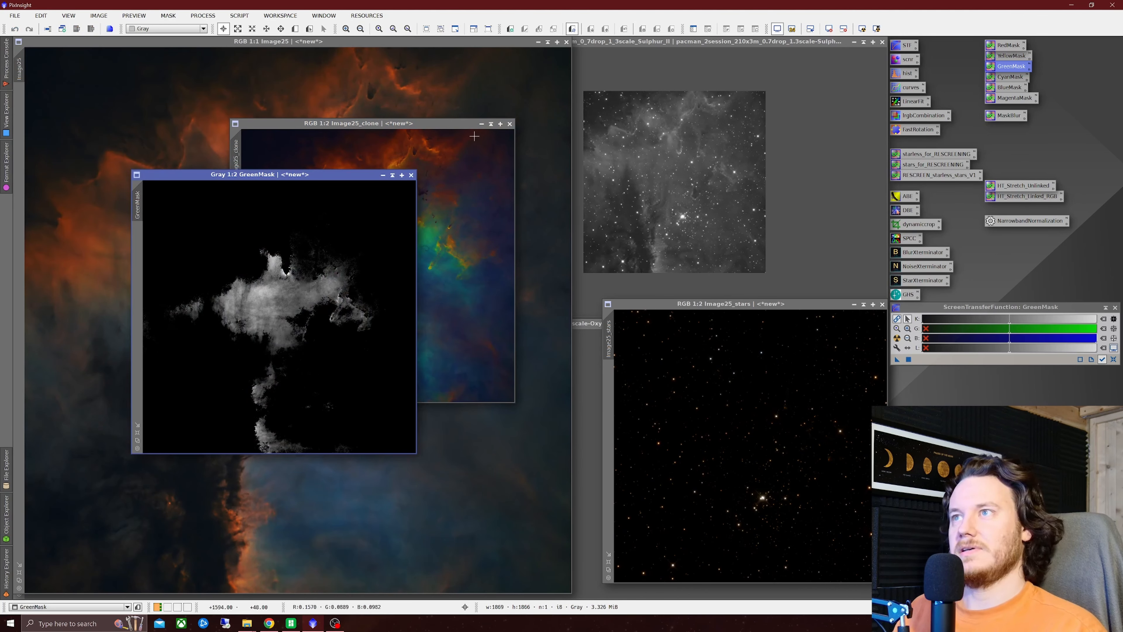
pyautogui.click(509, 125)
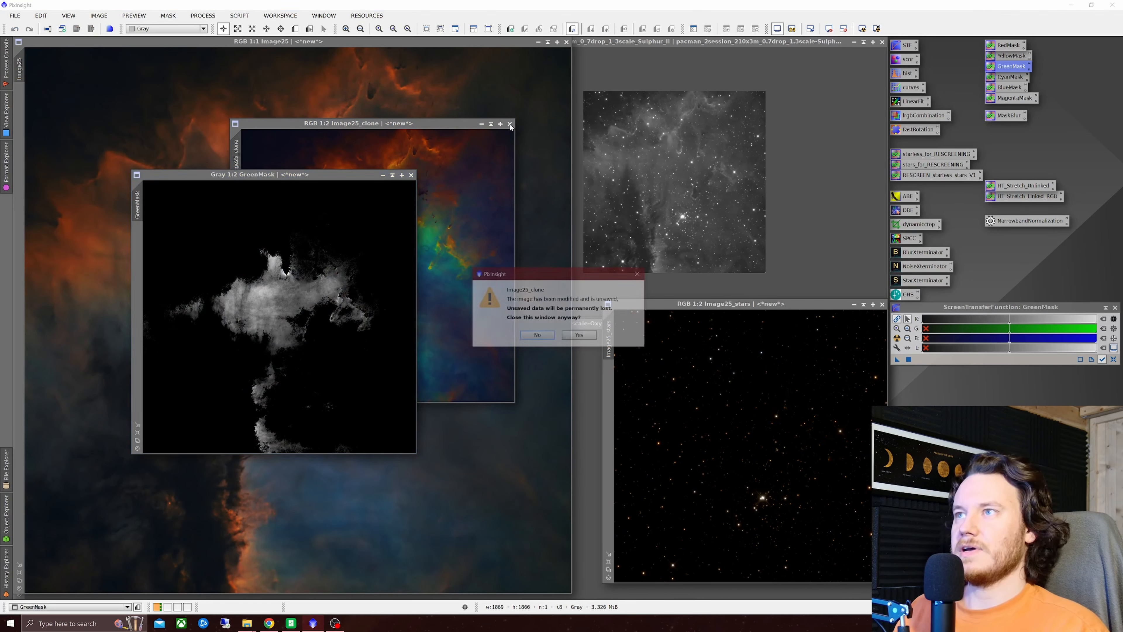
pyautogui.click(579, 336)
pyautogui.moveTo(334, 183); pyautogui.dragTo(653, 141)
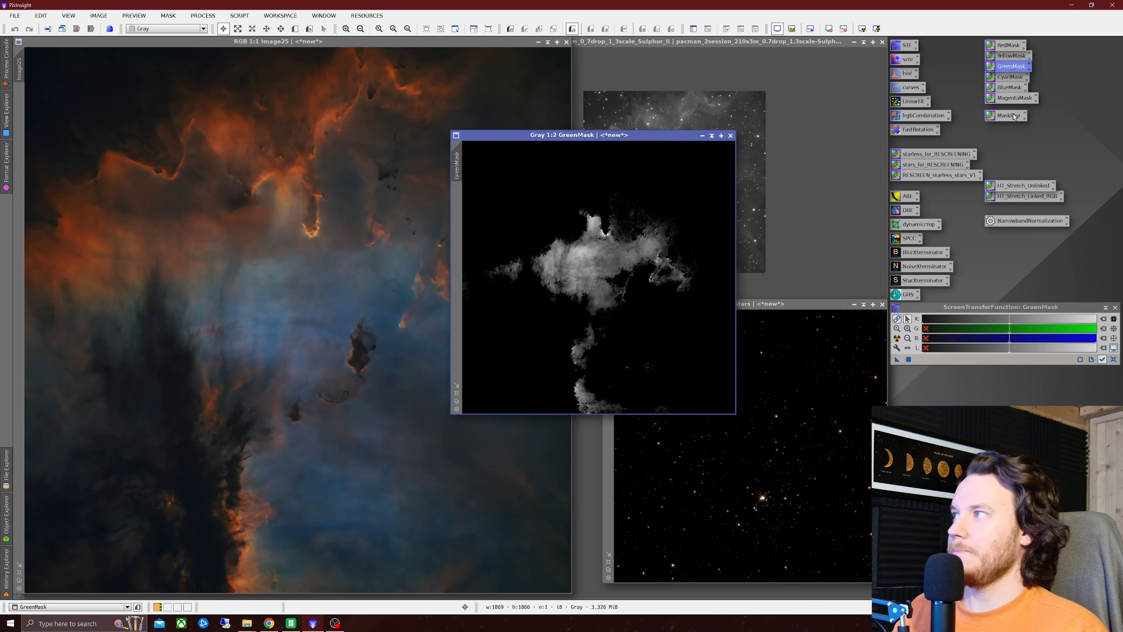
# Soften the green mask by running MaskBlur on it twice
pyautogui.click(1004, 115)
pyautogui.moveTo(996, 141); pyautogui.dragTo(617, 222)
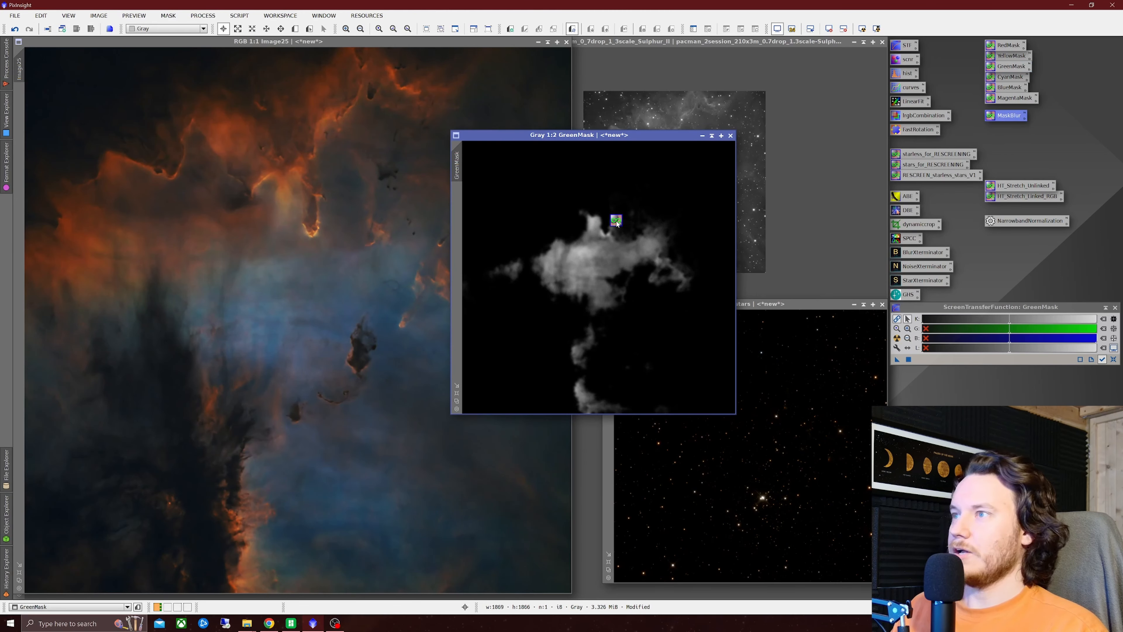
pyautogui.moveTo(1010, 117); pyautogui.dragTo(621, 195)
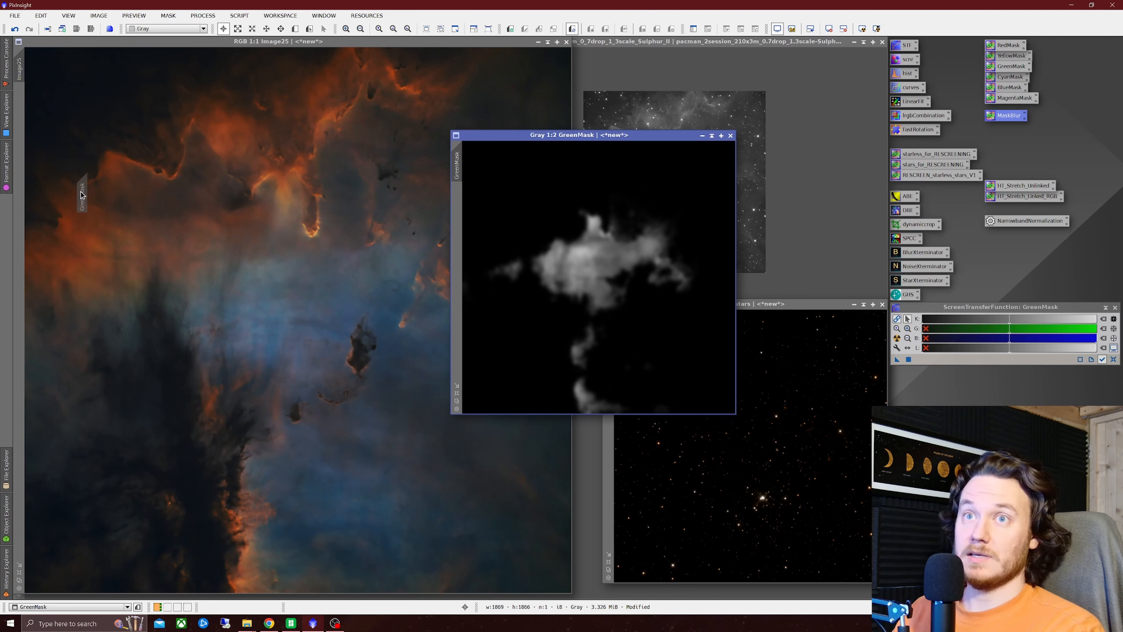
# Apply the blurred green mask to the starless Image25 and start a CurvesTransformation real-time preview on it
pyautogui.moveTo(22, 103); pyautogui.dragTo(22, 102)
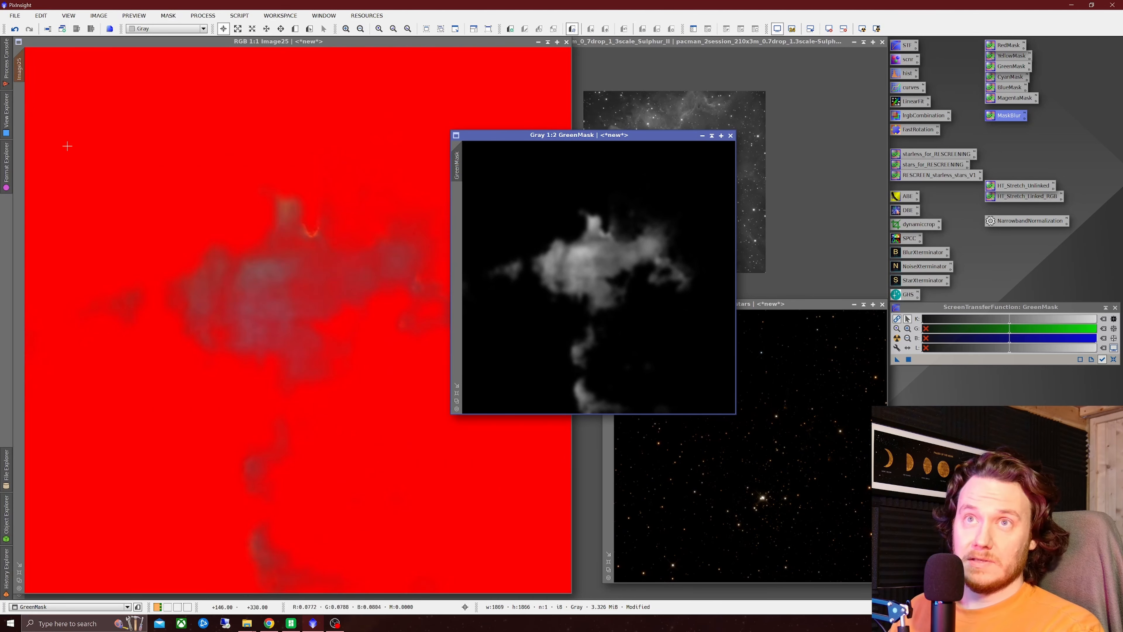
pyautogui.click(351, 53)
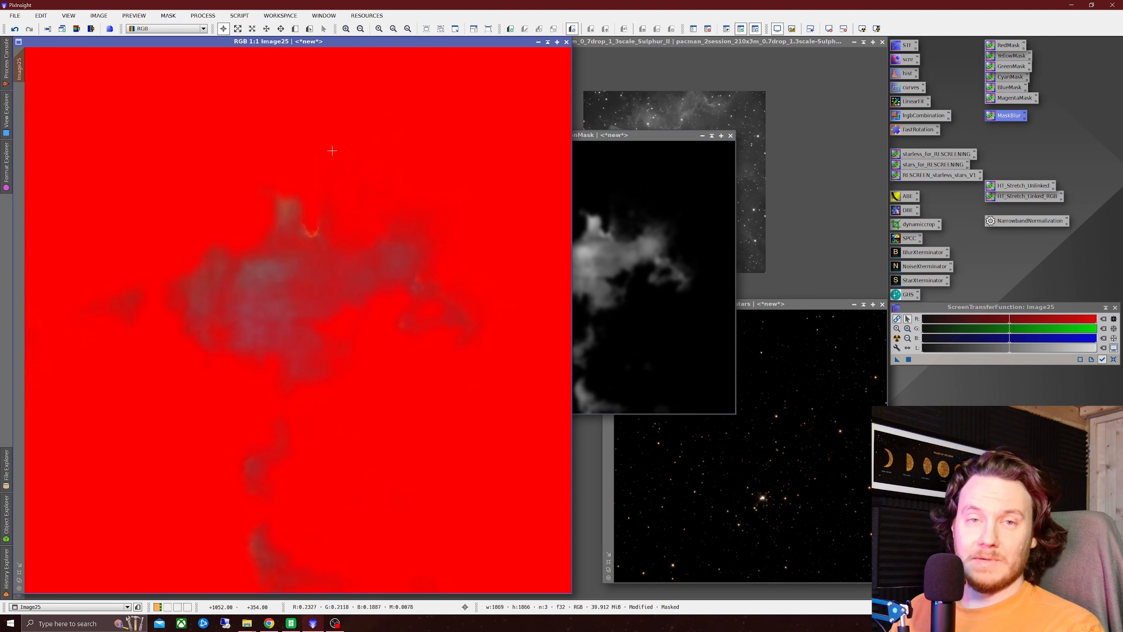
pyautogui.doubleClick(910, 88)
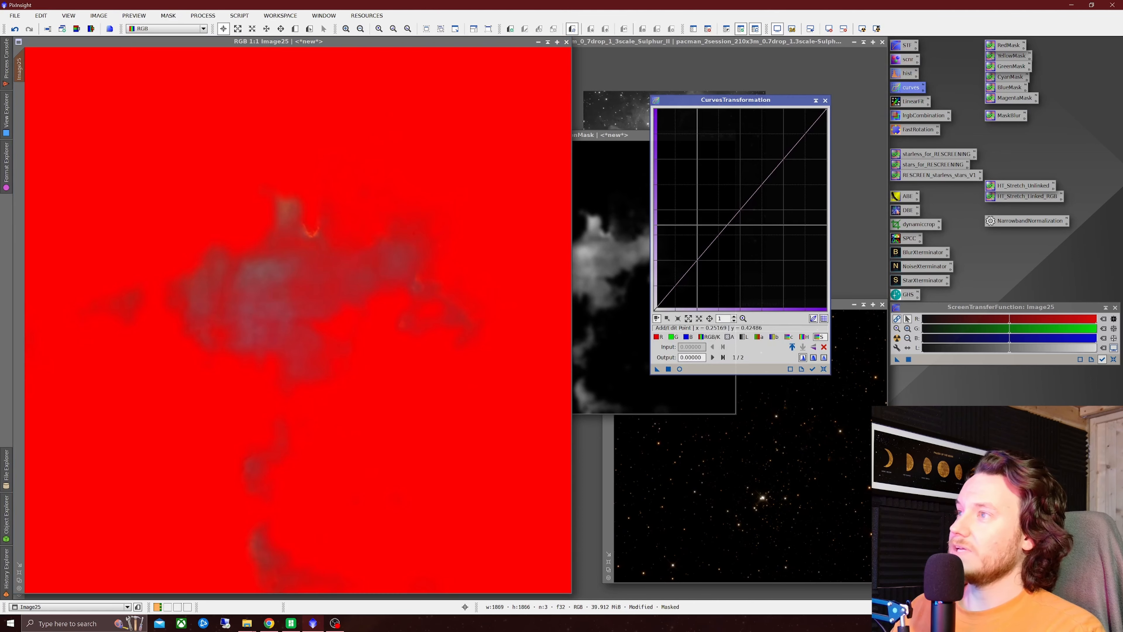
pyautogui.click(679, 369)
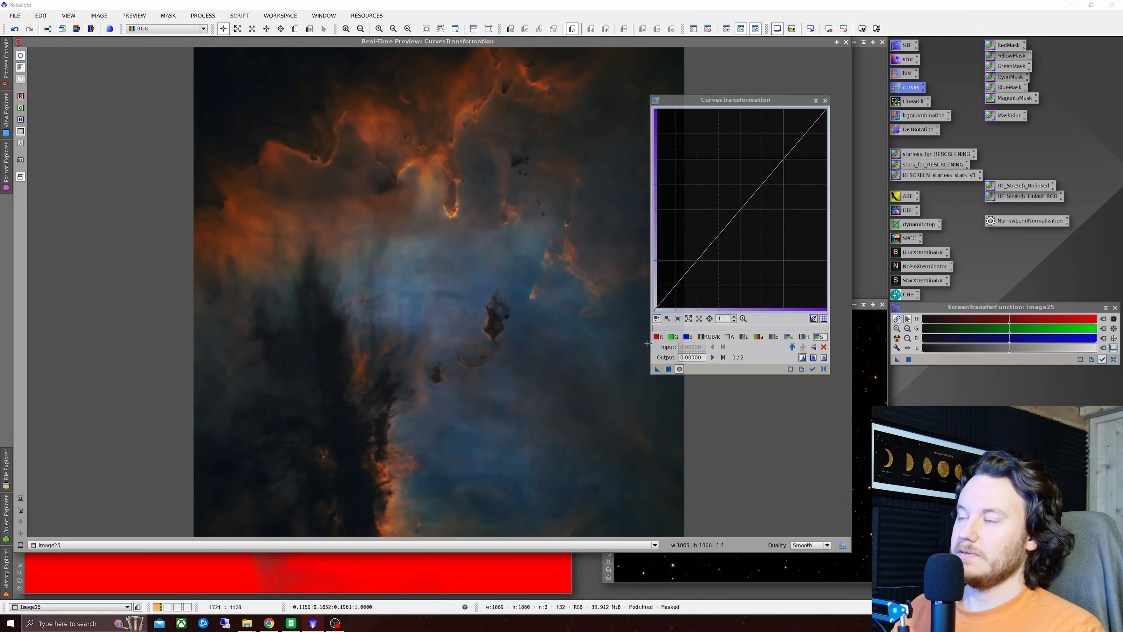
# Raise the green curve to about 0.727 at input 0.466 and the saturation curve to about 0.575 at input 0.478
pyautogui.click(672, 338)
pyautogui.moveTo(734, 215); pyautogui.dragTo(734, 163)
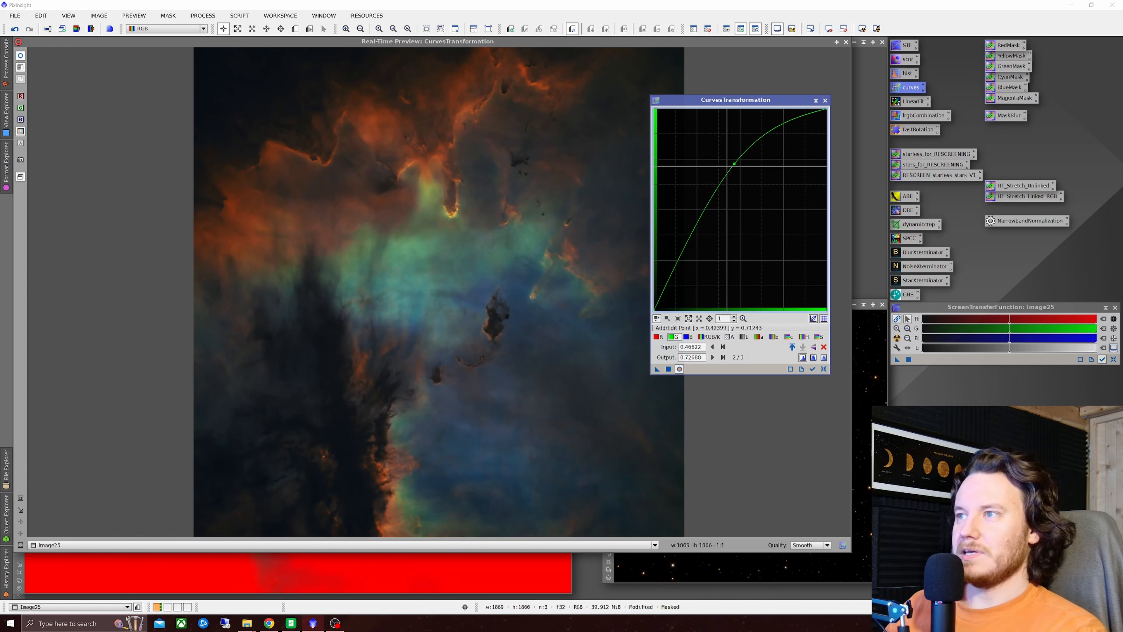
pyautogui.click(818, 337)
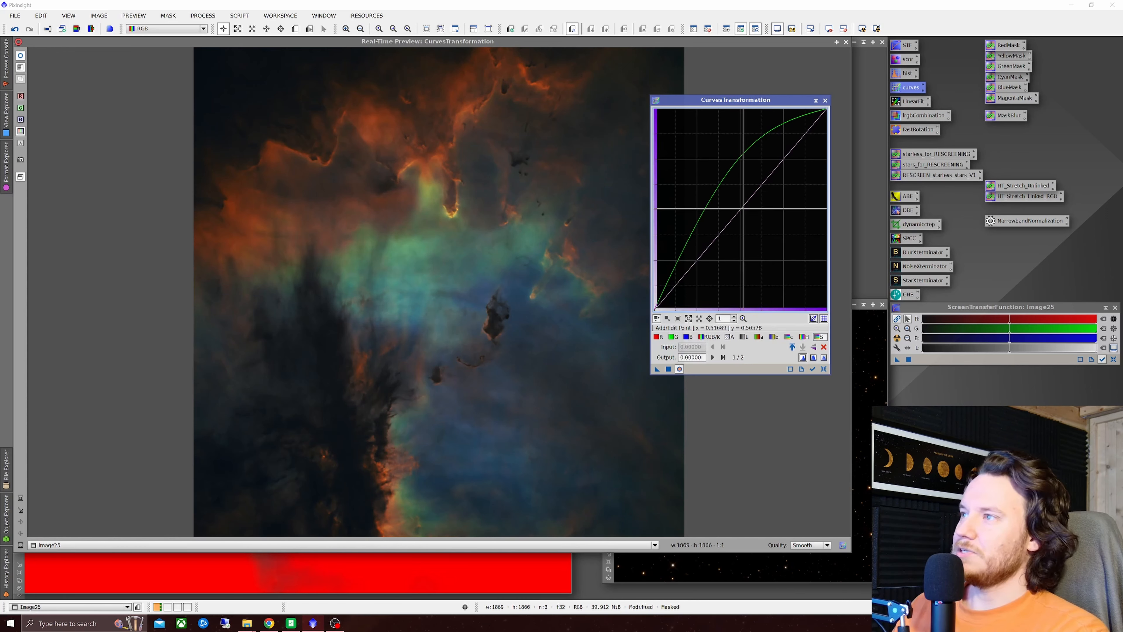
pyautogui.moveTo(733, 217); pyautogui.dragTo(736, 194)
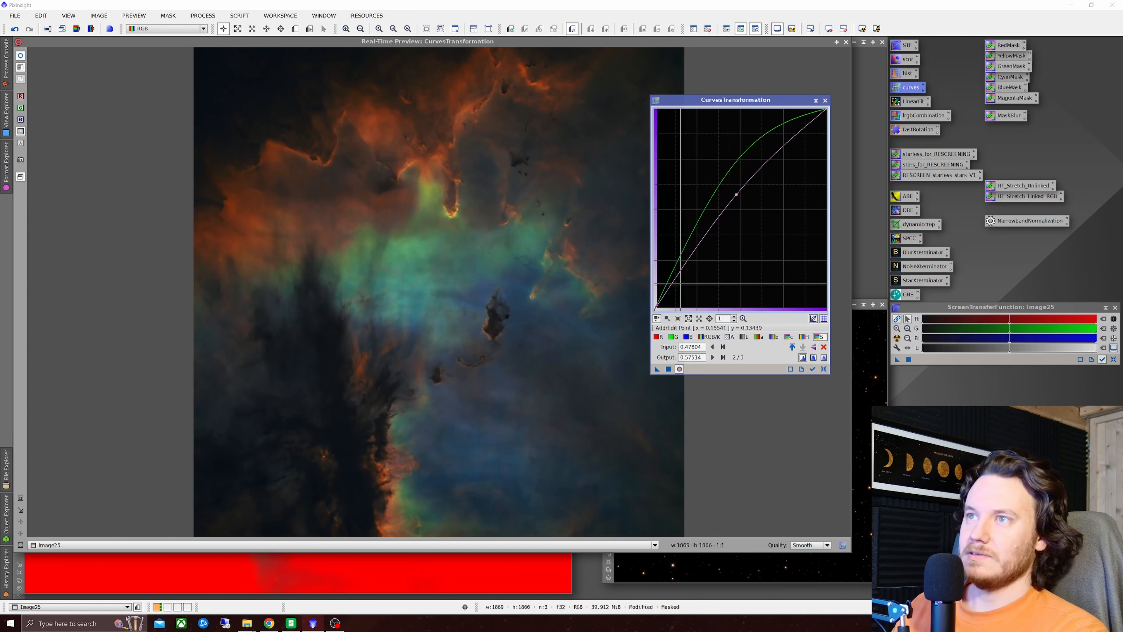
# Compare the masked preview with the original and ease the green curve point to about 0.694 at input 0.492
pyautogui.click(21, 56)
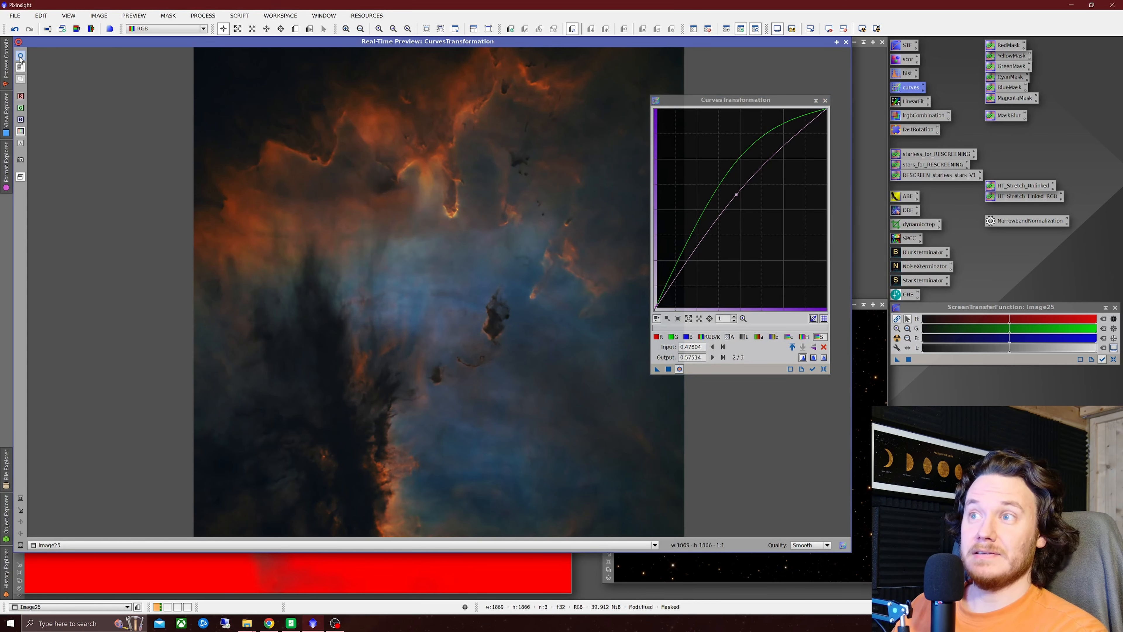
pyautogui.click(21, 55)
pyautogui.click(21, 56)
pyautogui.click(21, 56)
pyautogui.click(673, 337)
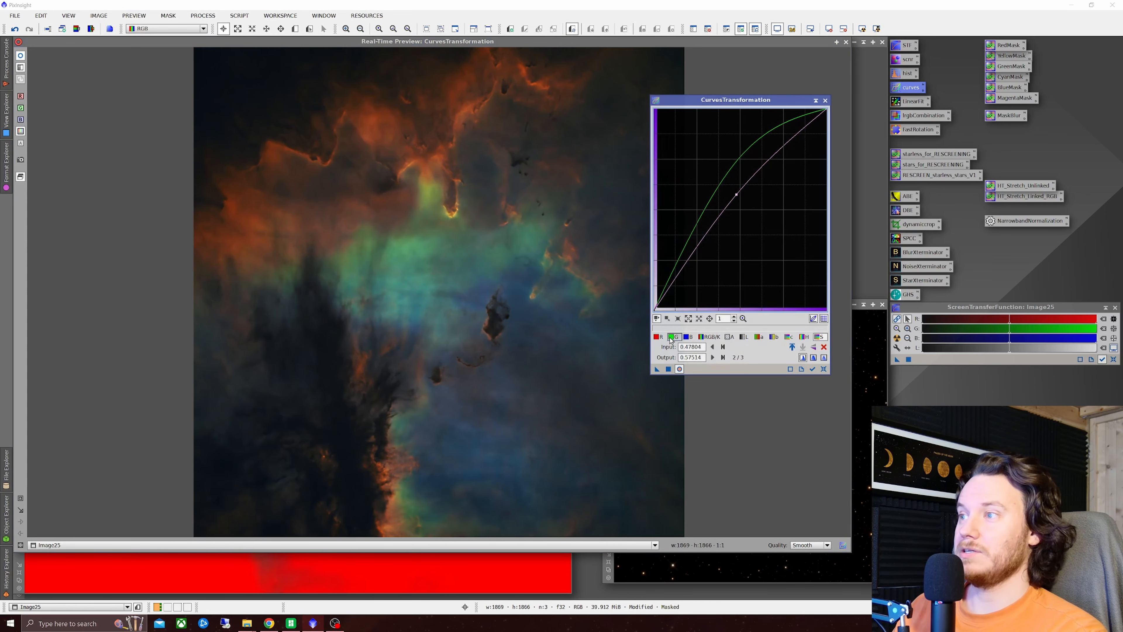
pyautogui.click(737, 170)
pyautogui.moveTo(738, 171); pyautogui.dragTo(739, 171)
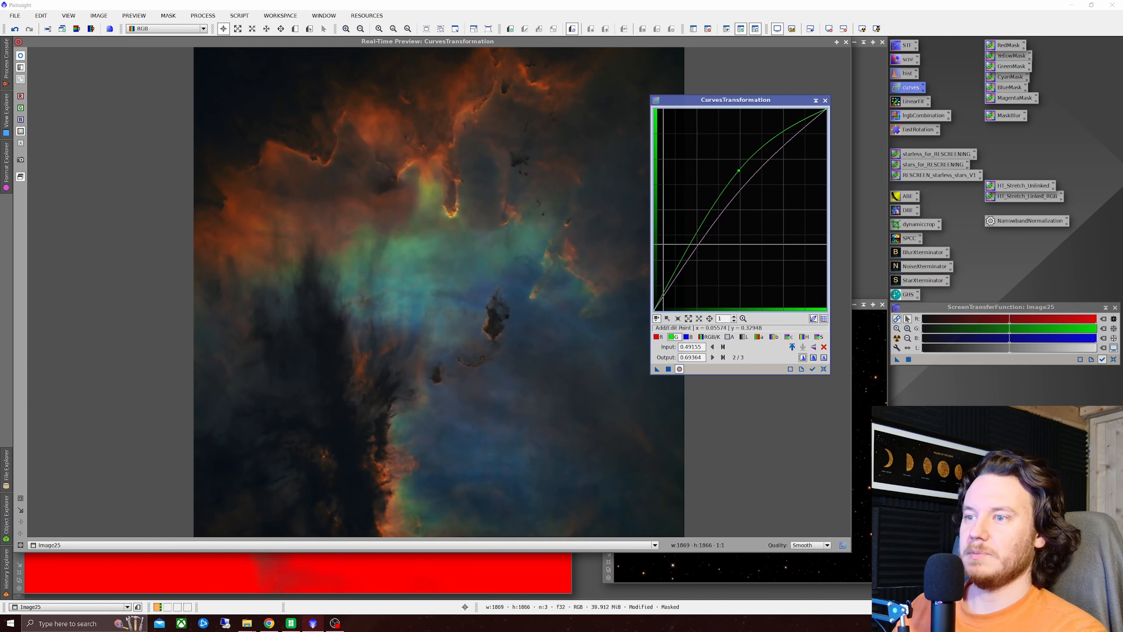
# Check the refined green and saturation adjustment by comparing the image with and without the real-time preview
pyautogui.click(21, 57)
pyautogui.click(20, 56)
pyautogui.click(21, 57)
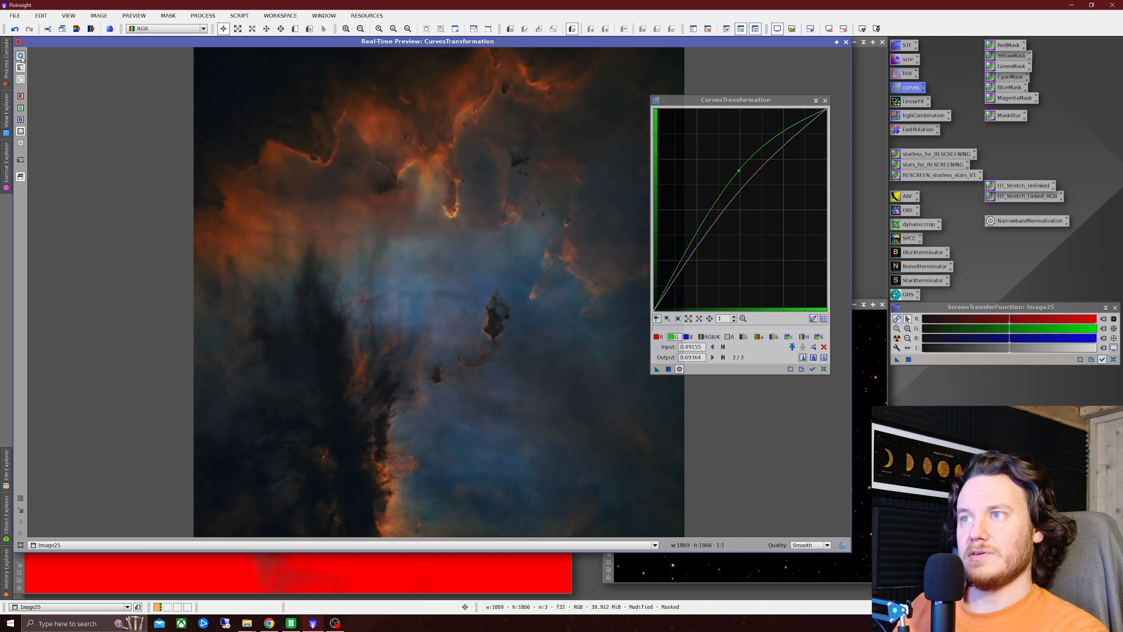
pyautogui.click(21, 56)
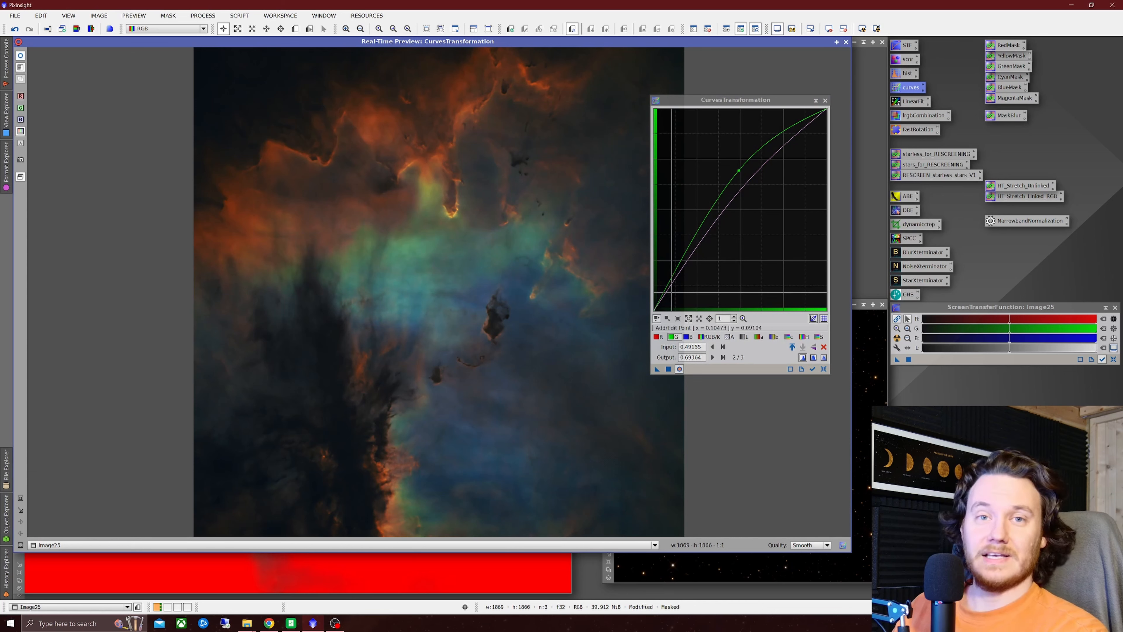
# Apply the curves to the masked starless image, reset and close CurvesTransformation with its preview, and close the green mask without saving
pyautogui.click(668, 369)
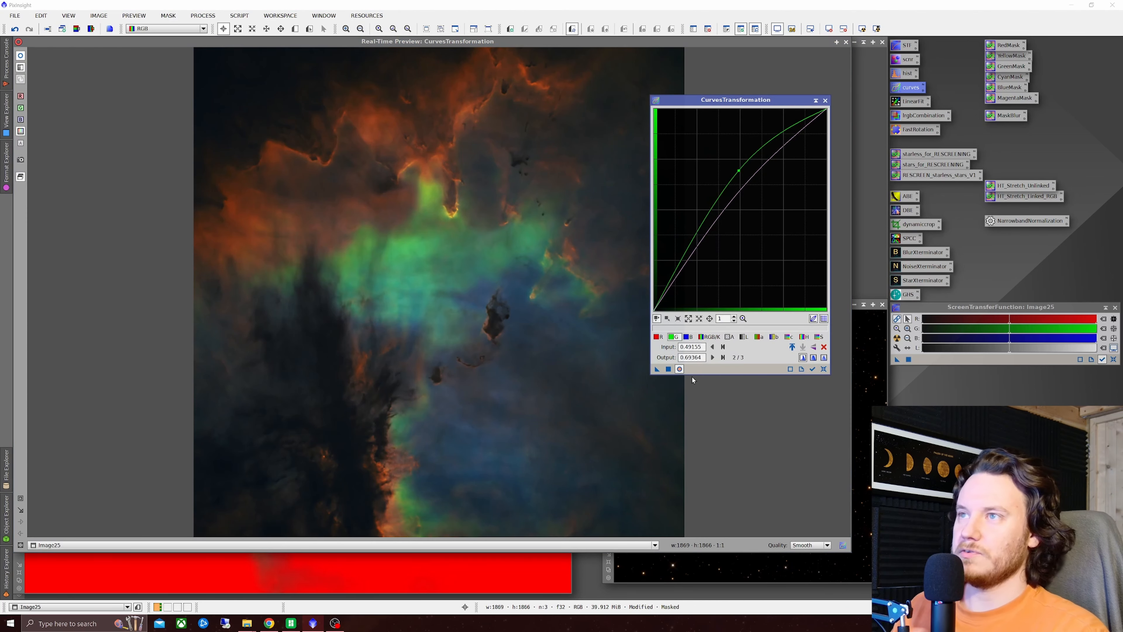
pyautogui.click(823, 369)
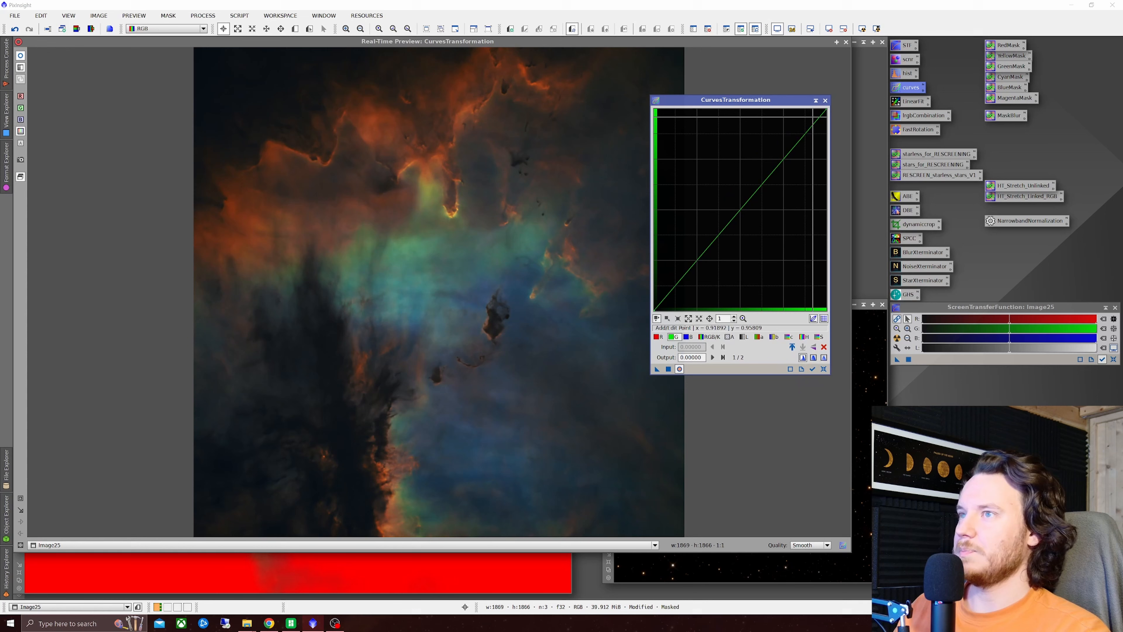
pyautogui.click(825, 100)
pyautogui.click(846, 42)
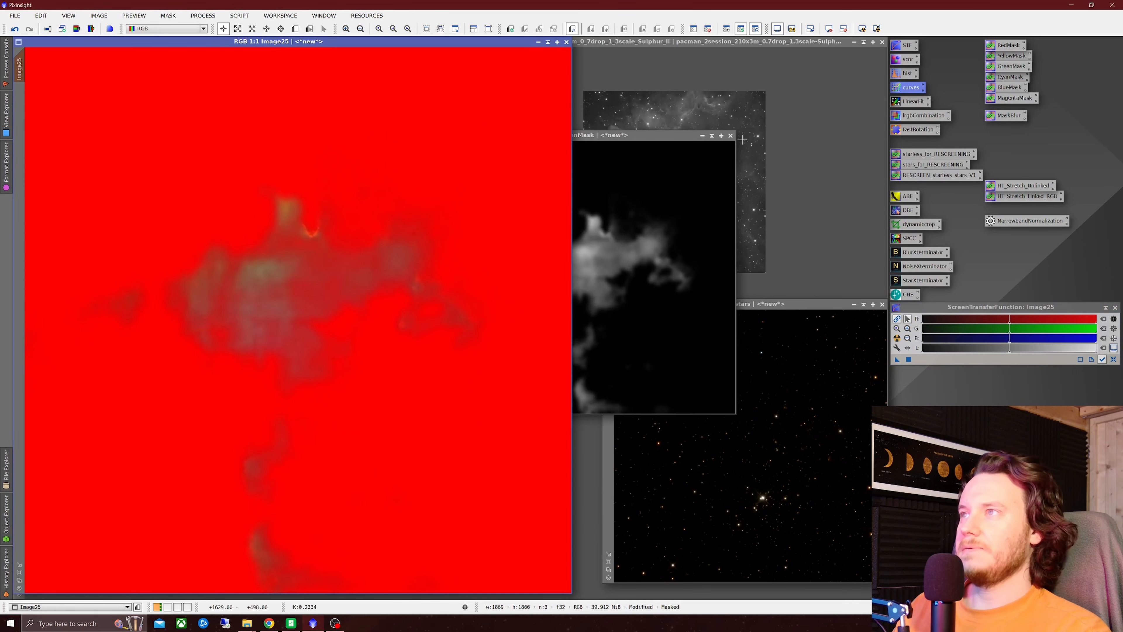
pyautogui.click(730, 135)
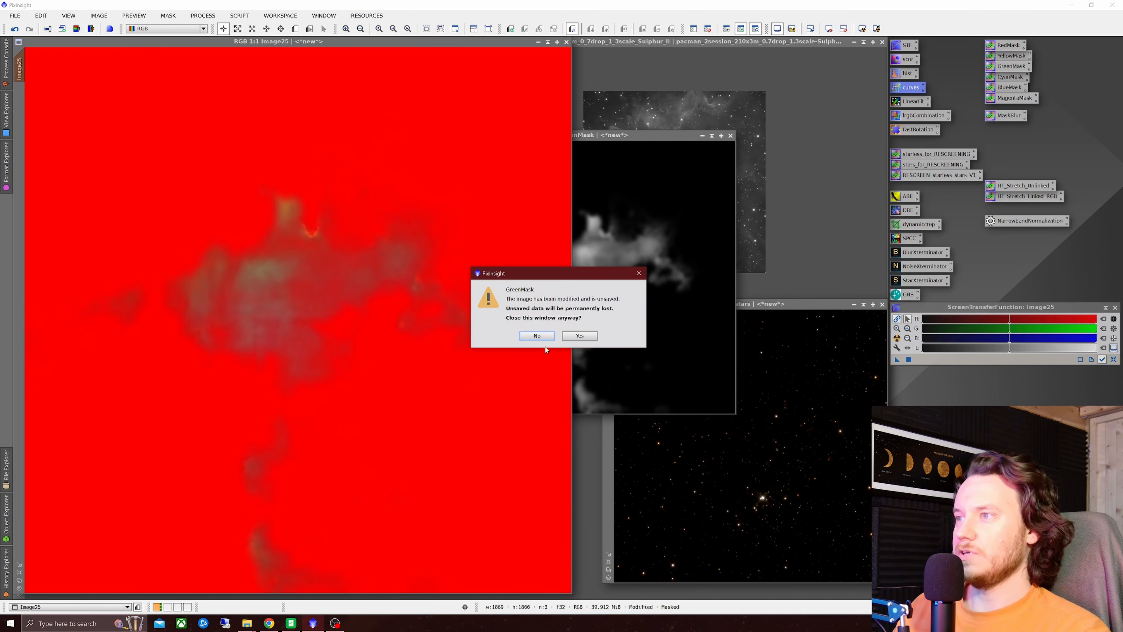
pyautogui.click(580, 338)
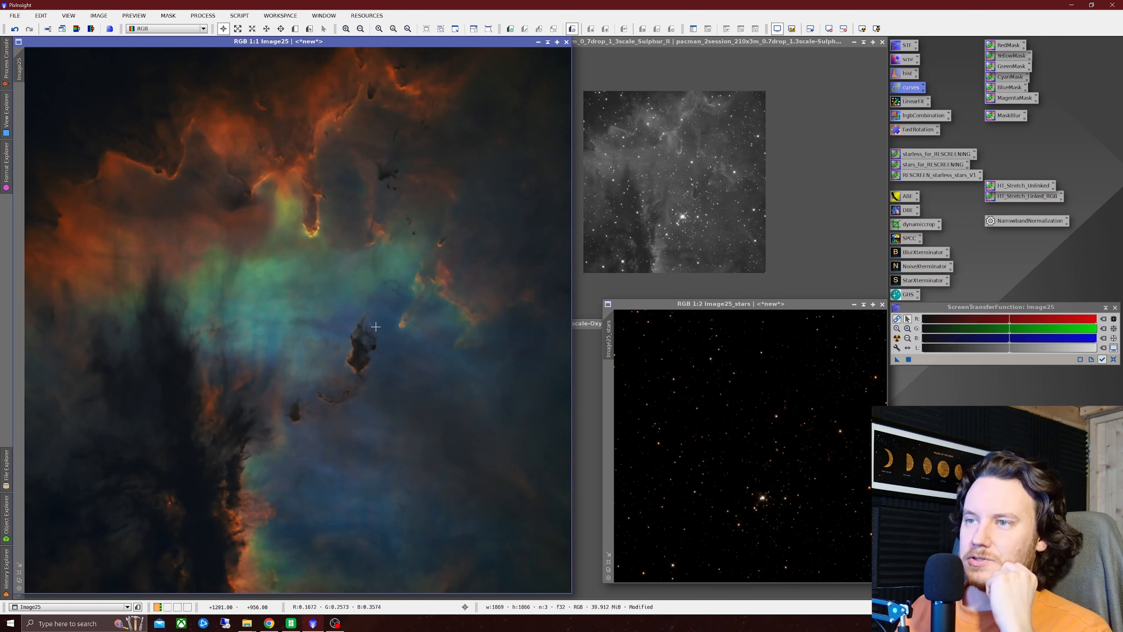
# Preview a gentle RGB/K S-curve on the unmasked starless image, with points about 0.186 at input 0.182 and 0.727 at input 0.635
pyautogui.doubleClick(909, 90)
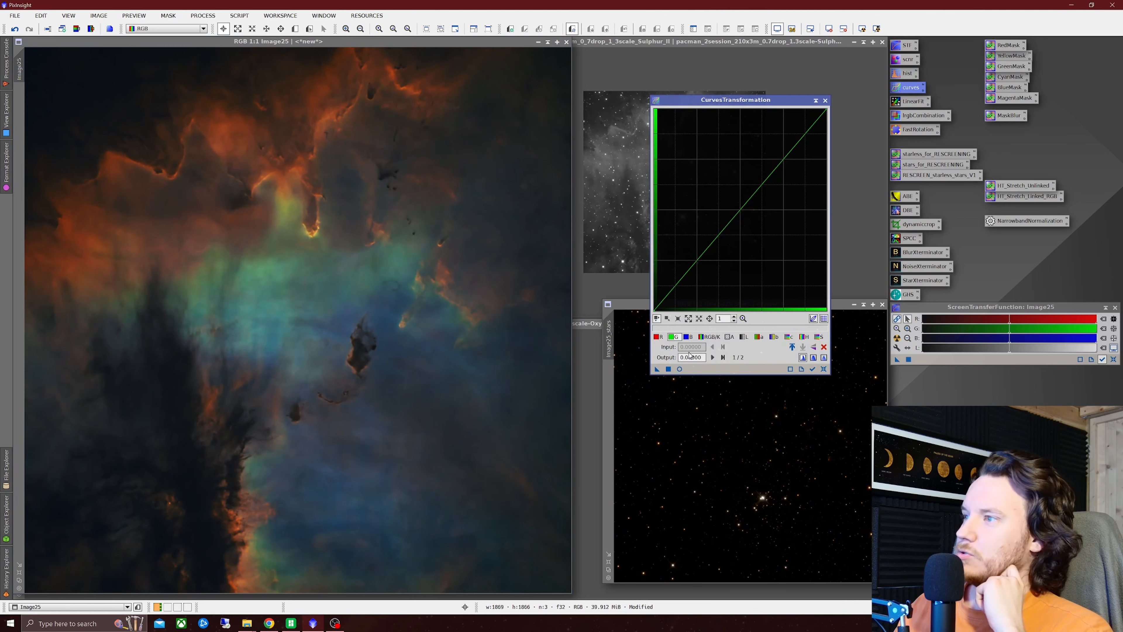
pyautogui.click(679, 368)
pyautogui.click(709, 337)
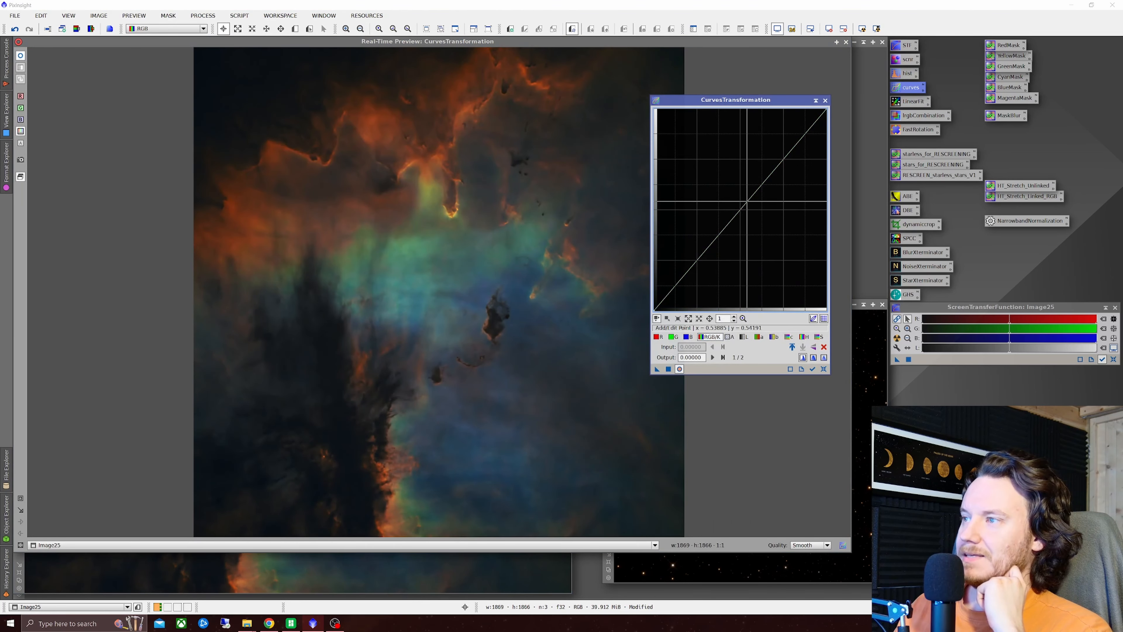
pyautogui.click(757, 191)
pyautogui.moveTo(757, 192); pyautogui.dragTo(760, 170)
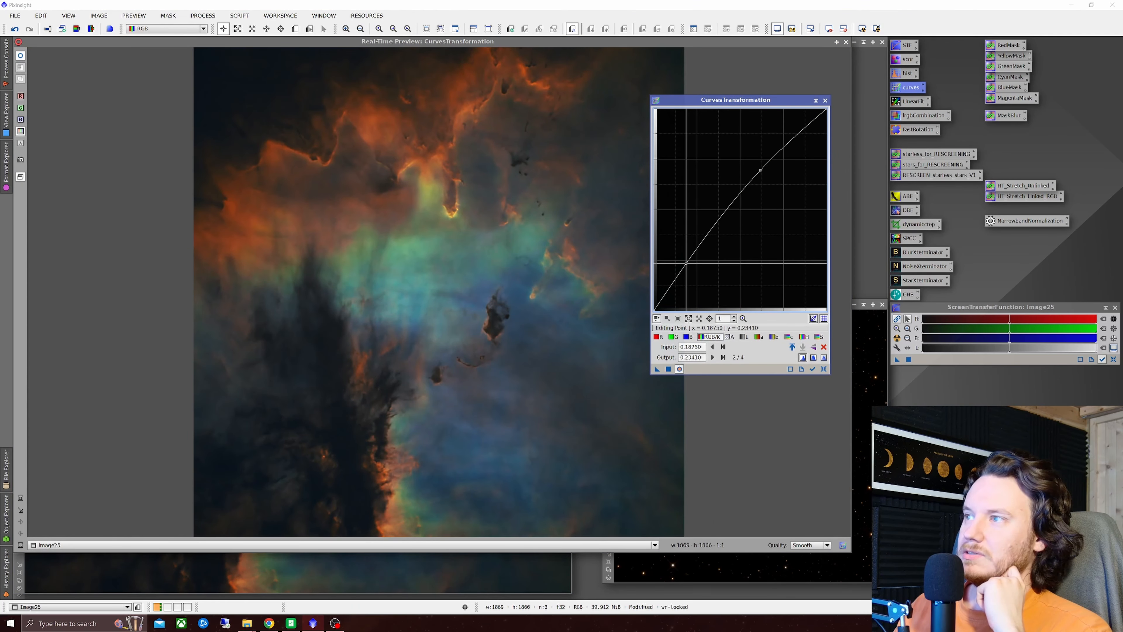
pyautogui.click(684, 272)
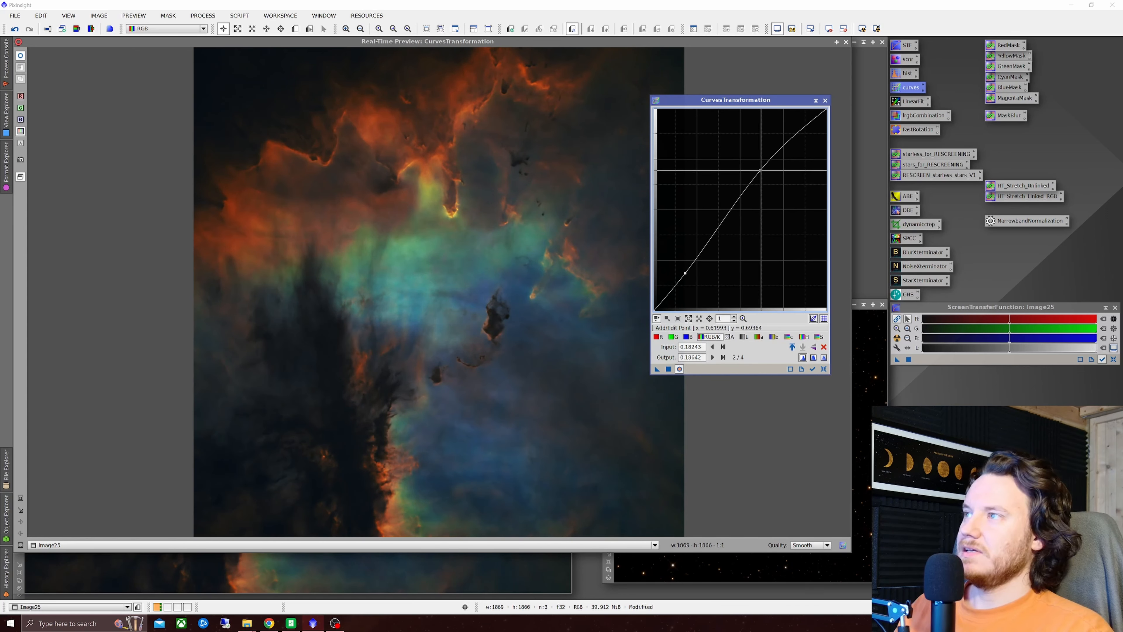
pyautogui.moveTo(760, 170); pyautogui.dragTo(763, 162)
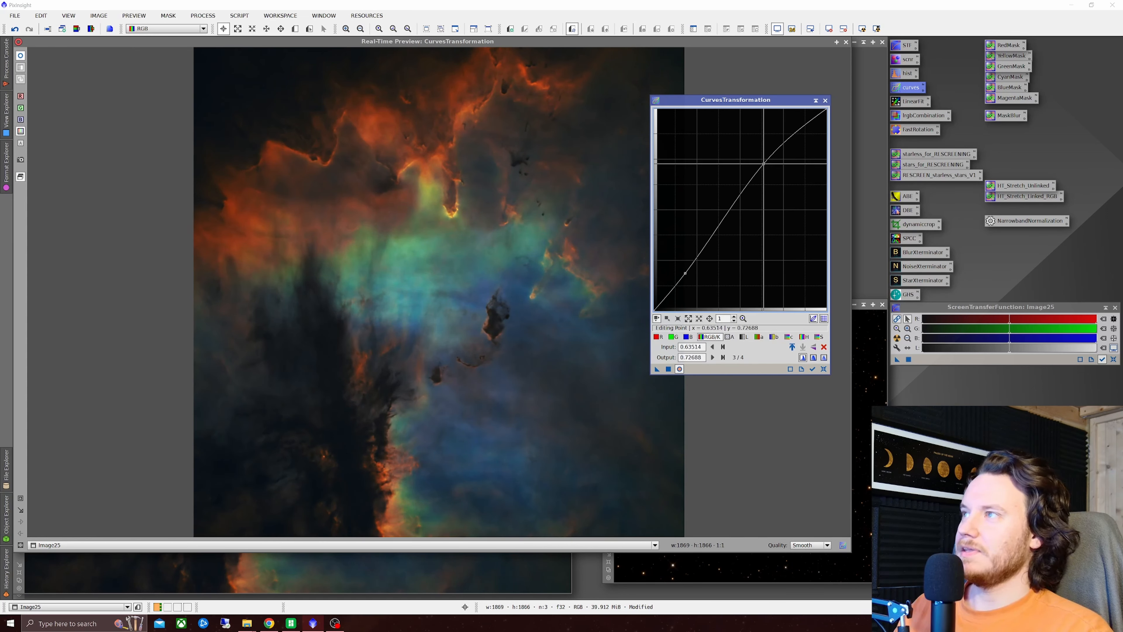
# Raise the overall saturation curve to about 0.545 at input 0.466 and compare the preview with the original
pyautogui.click(818, 337)
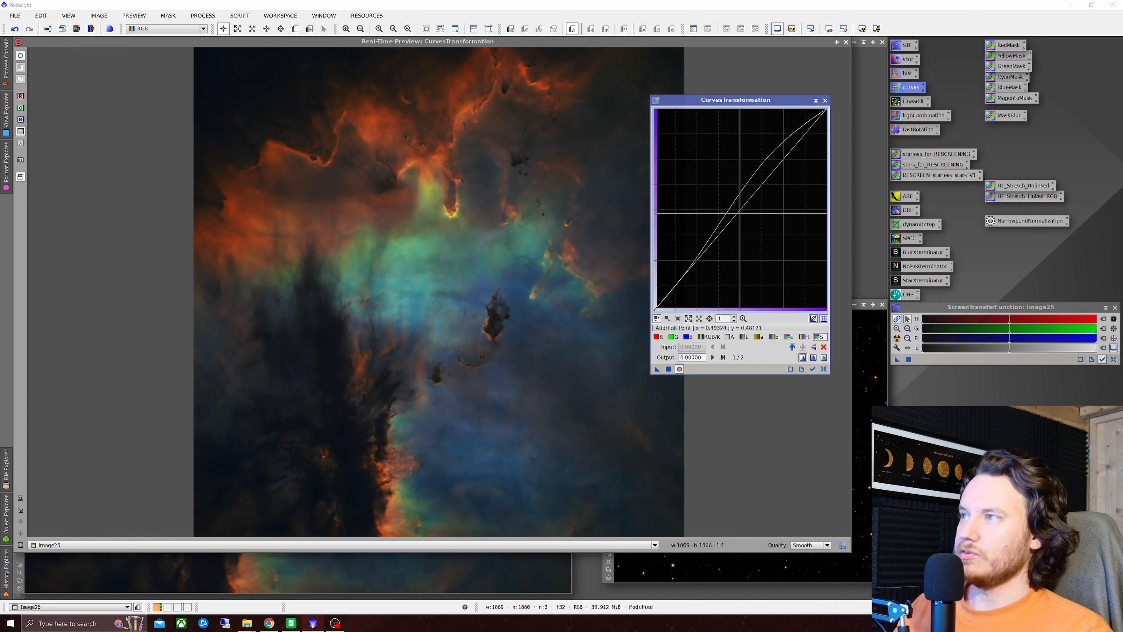
pyautogui.moveTo(735, 215); pyautogui.dragTo(734, 200)
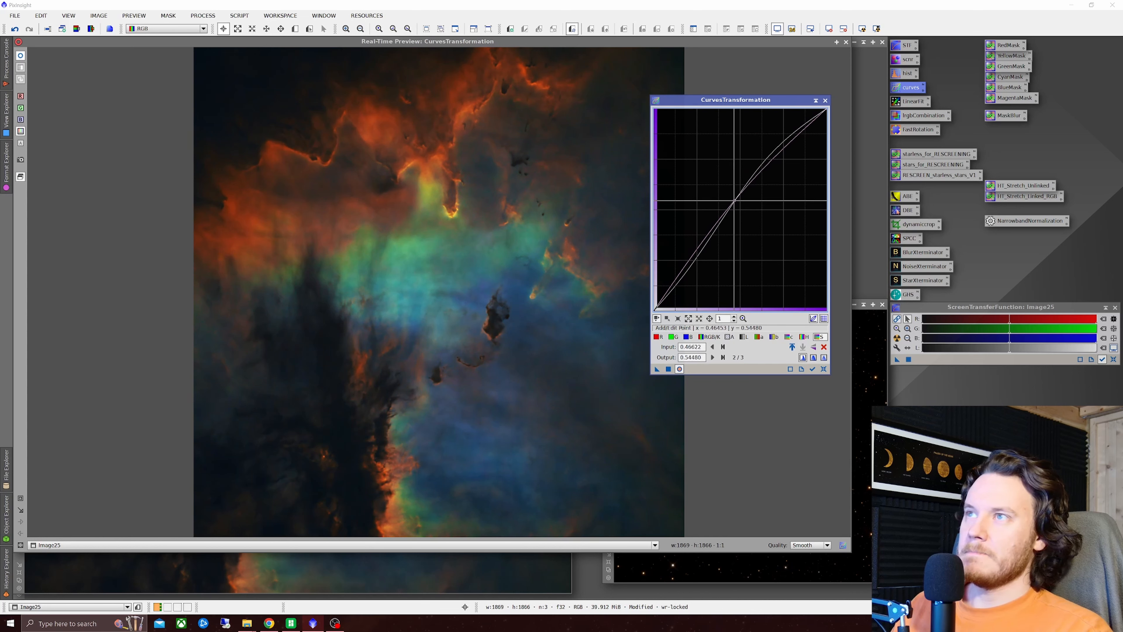
pyautogui.click(21, 56)
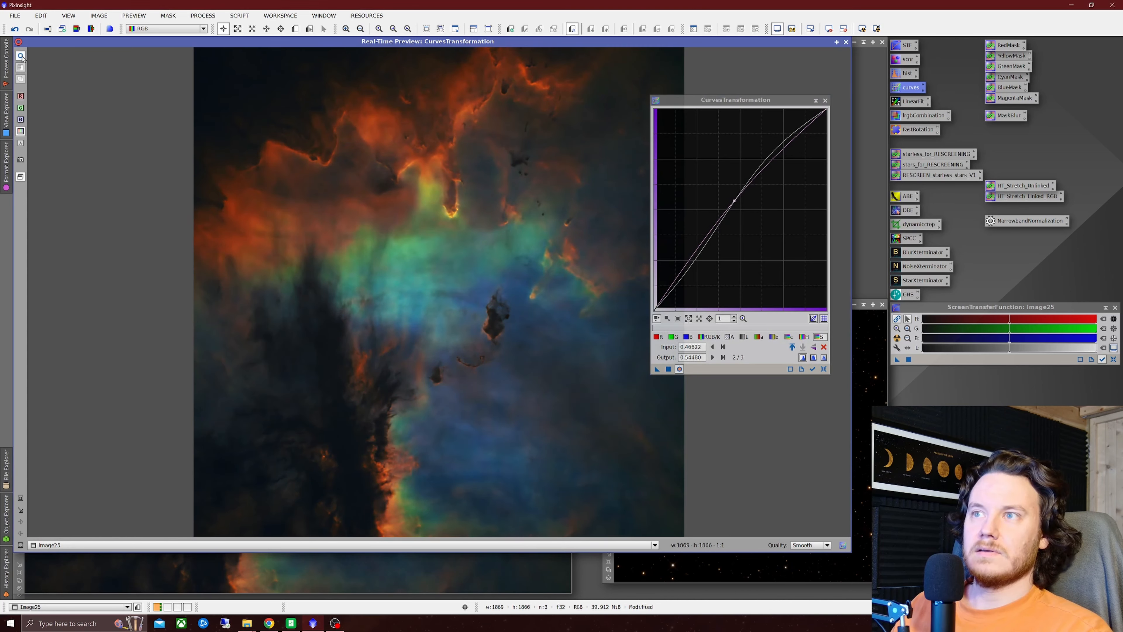
# Apply the contrast and saturation curves to the unmasked Image25, reset and close CurvesTransformation, and close the real-time preview
pyautogui.click(668, 369)
pyautogui.click(824, 369)
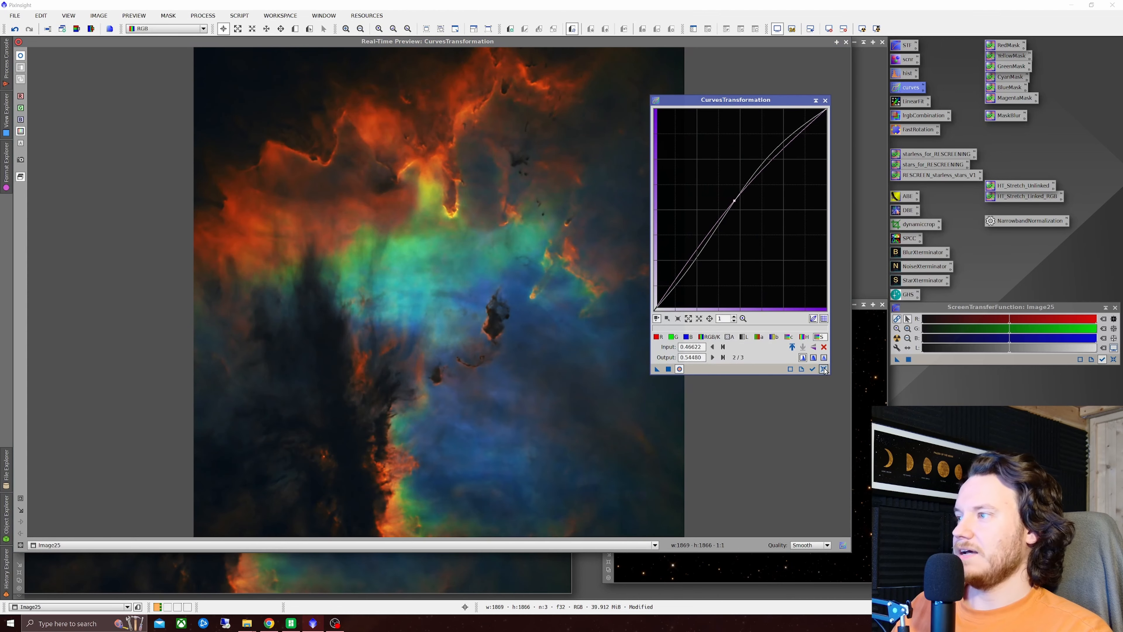
pyautogui.click(825, 101)
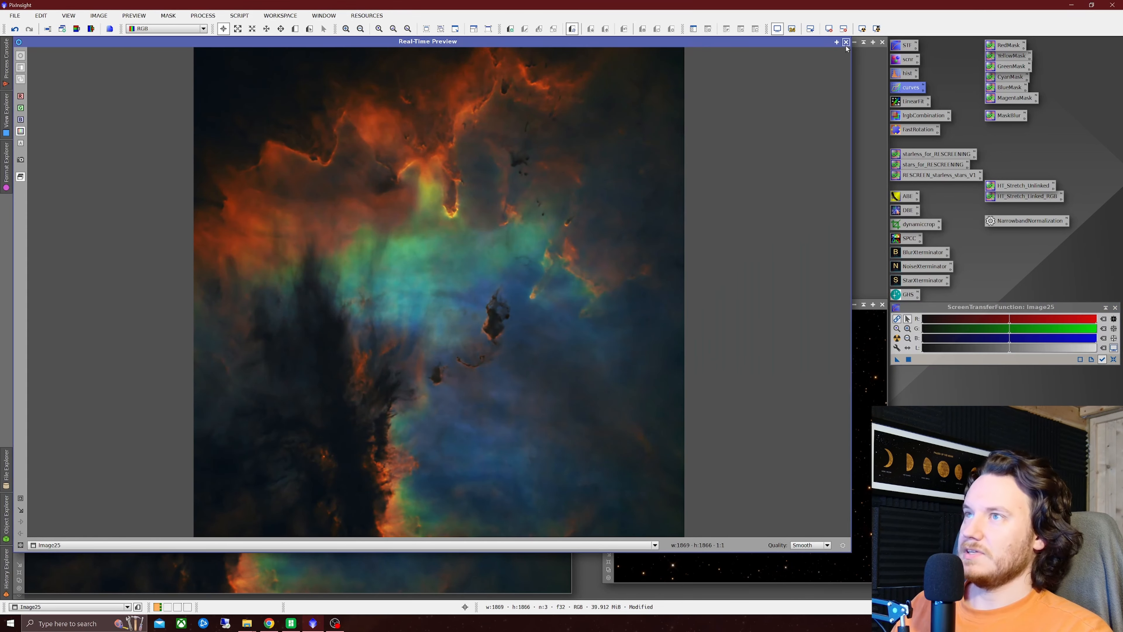
pyautogui.click(845, 42)
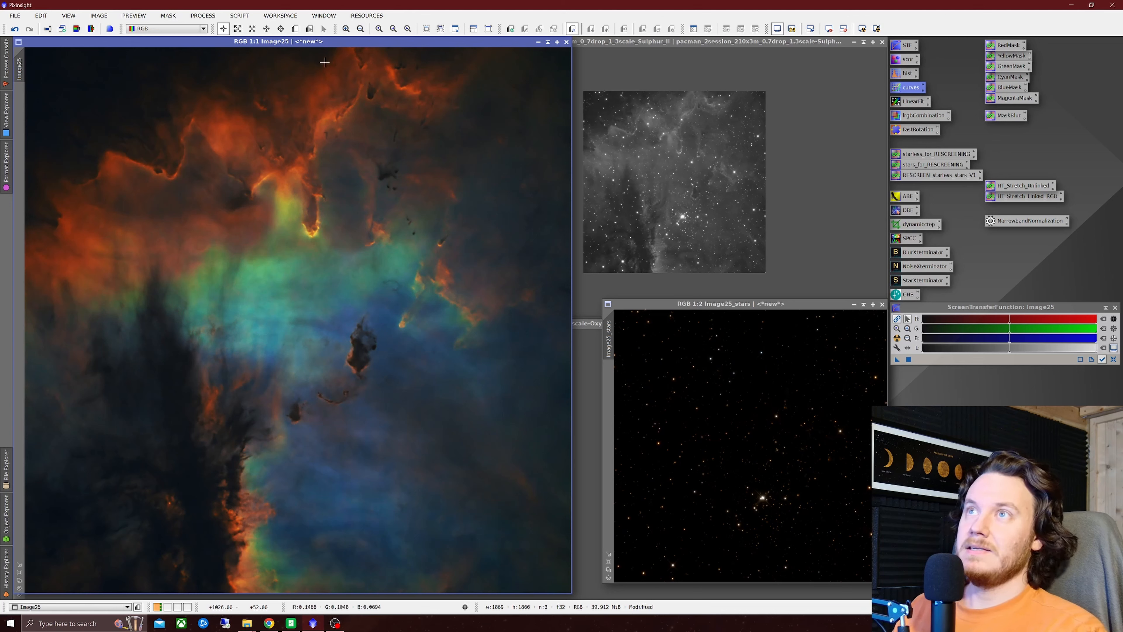
# Open the ReintegrateStars script with Image25 as the starless image and Image25_stars as the star image
pyautogui.click(240, 15)
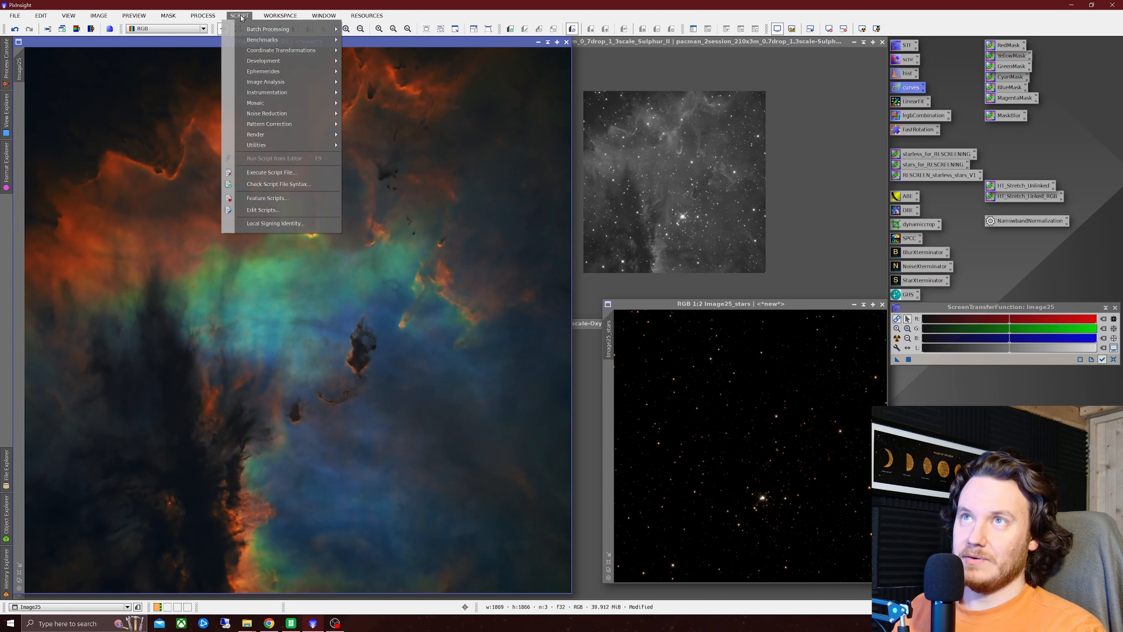
pyautogui.moveTo(331, 148)
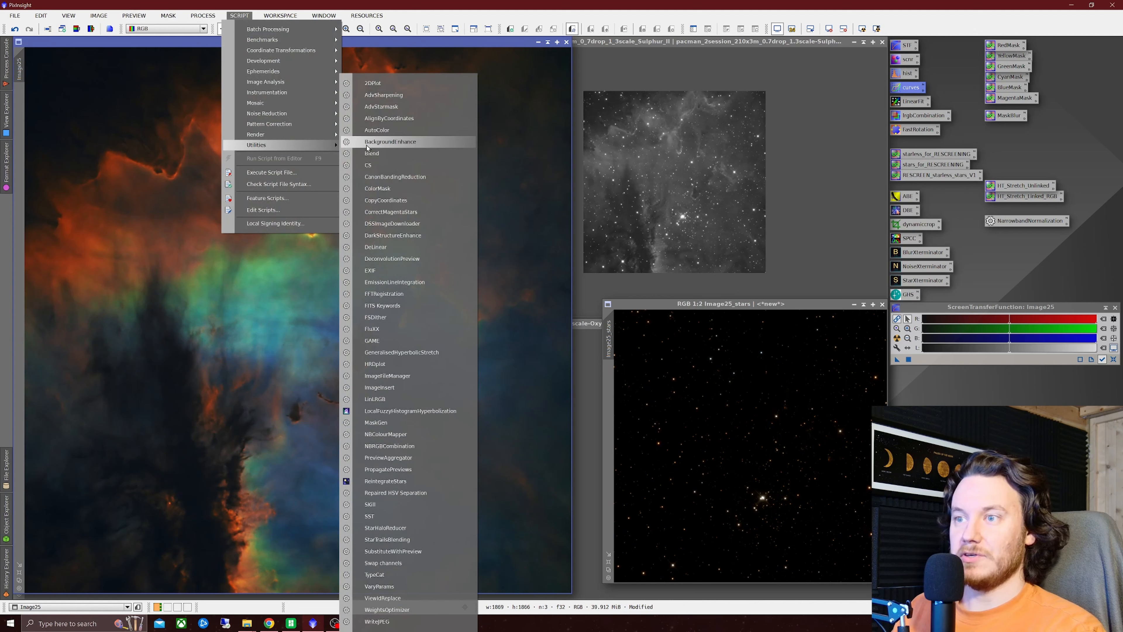
pyautogui.click(401, 482)
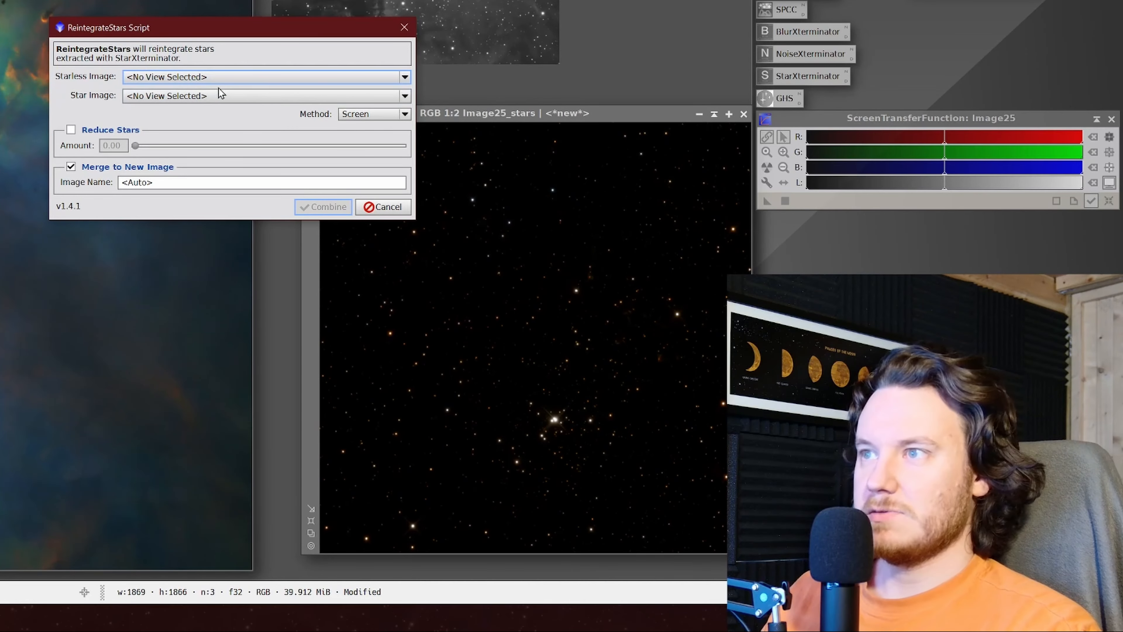
pyautogui.click(557, 280)
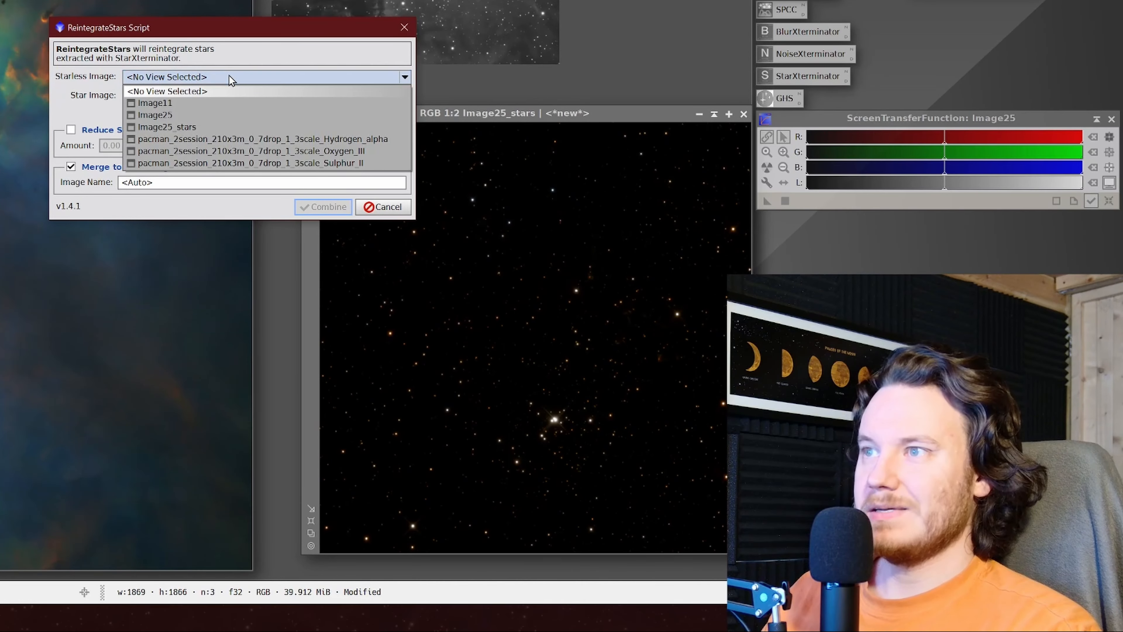
pyautogui.click(174, 117)
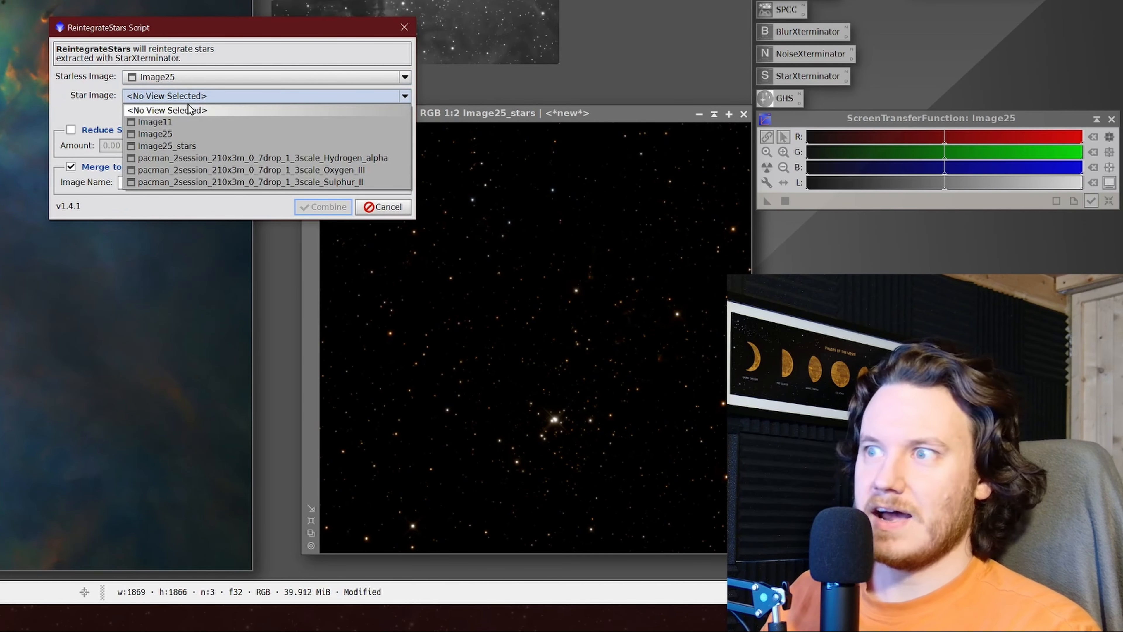
pyautogui.click(188, 149)
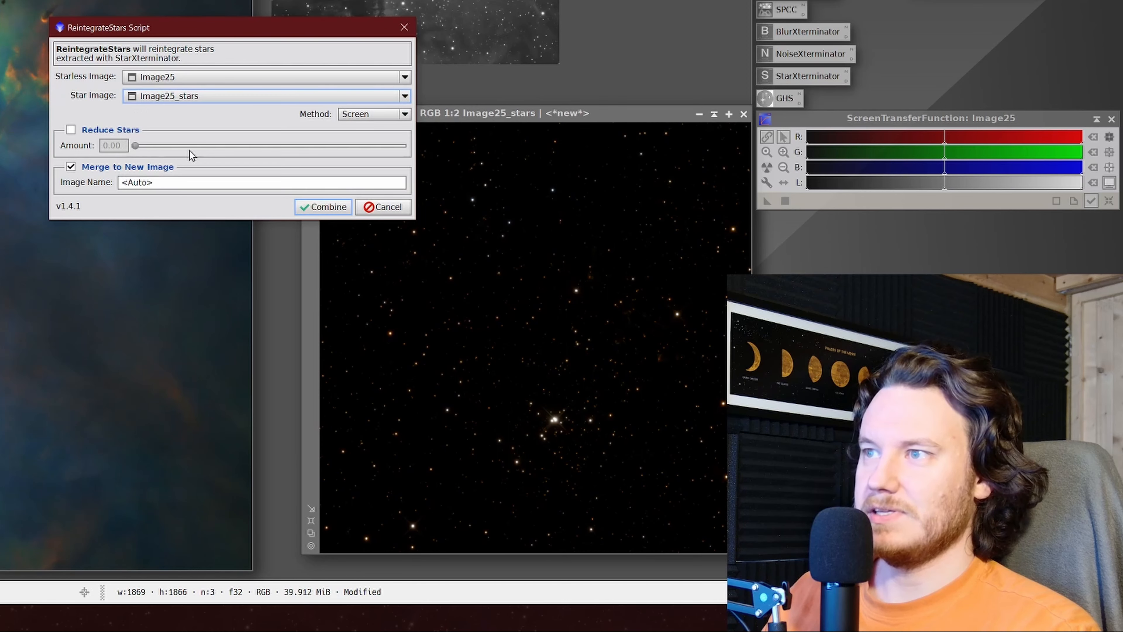
# Combine the starless and star images into a new image using the Screen method without star reduction
pyautogui.click(379, 114)
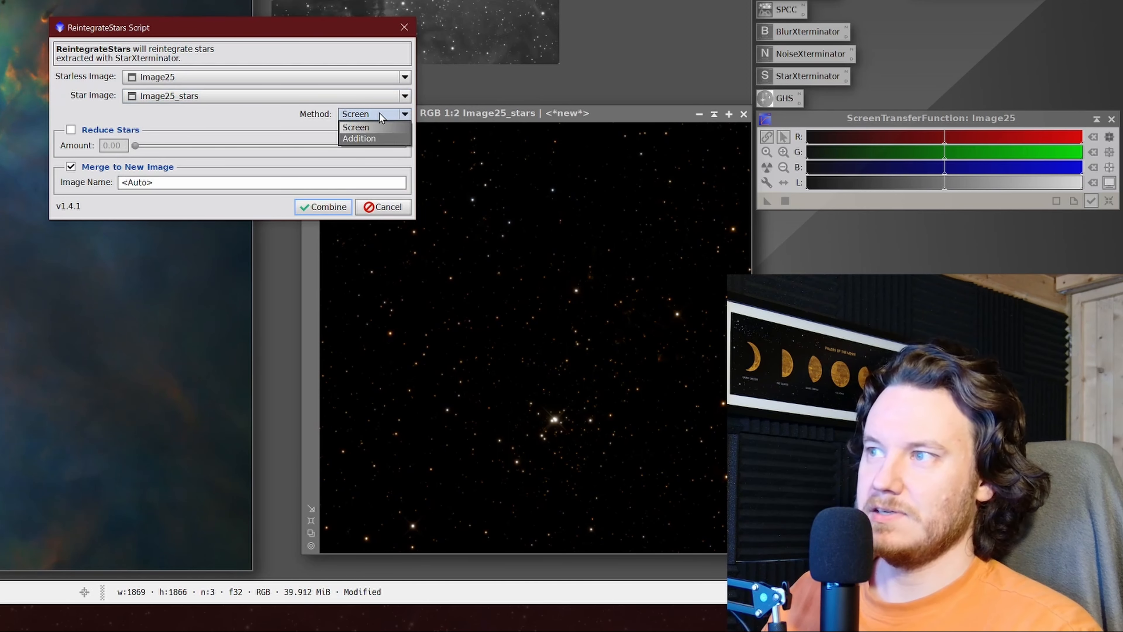
pyautogui.click(381, 115)
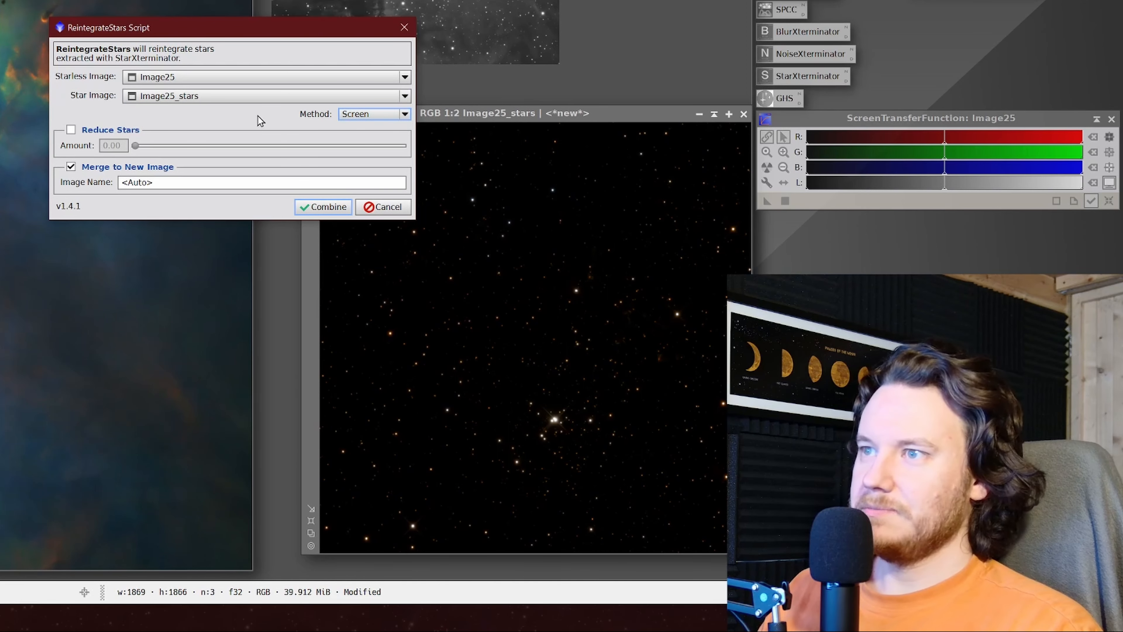
pyautogui.click(72, 129)
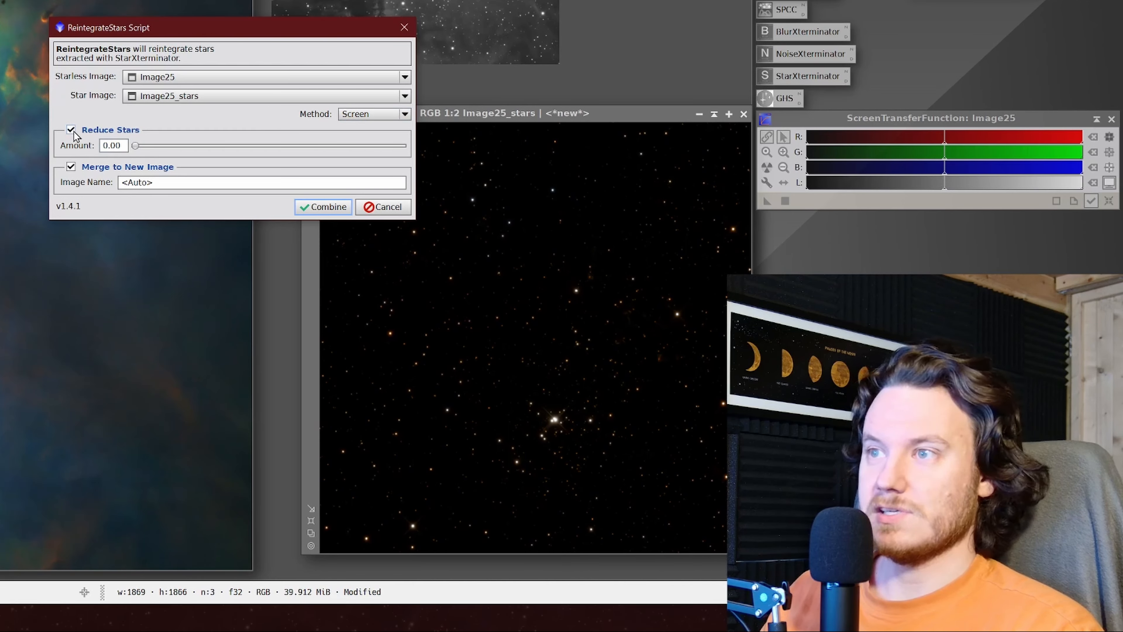
pyautogui.click(72, 129)
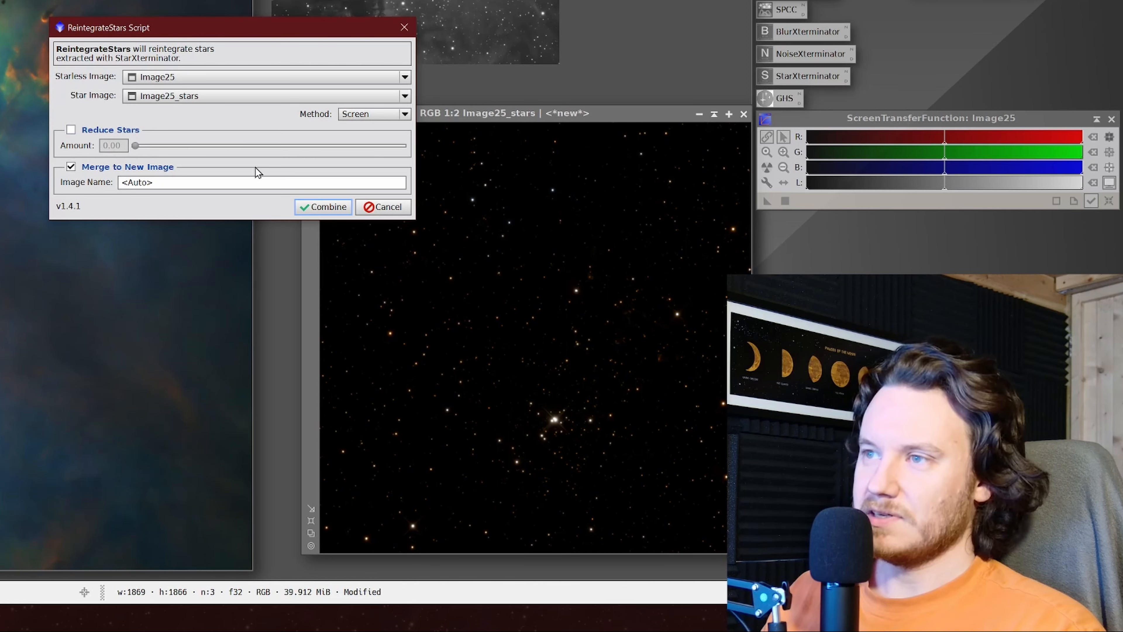
pyautogui.click(322, 207)
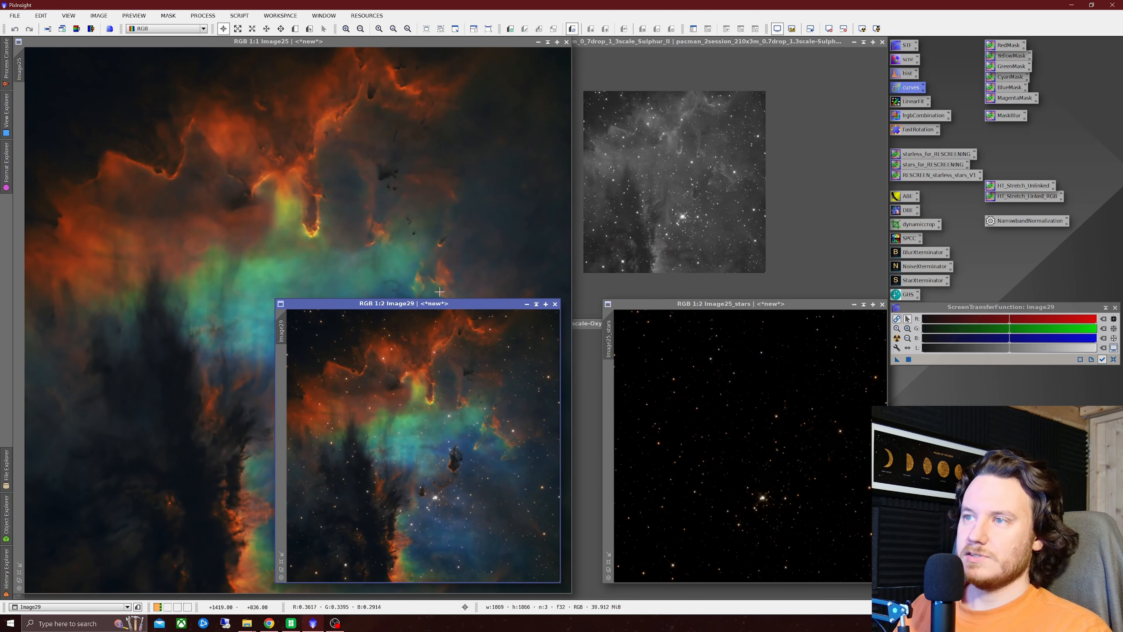
# Display the recombined image at 1:1 with its window fitted to the view, and reposition it for inspection
pyautogui.moveTo(445, 304); pyautogui.dragTo(375, 124)
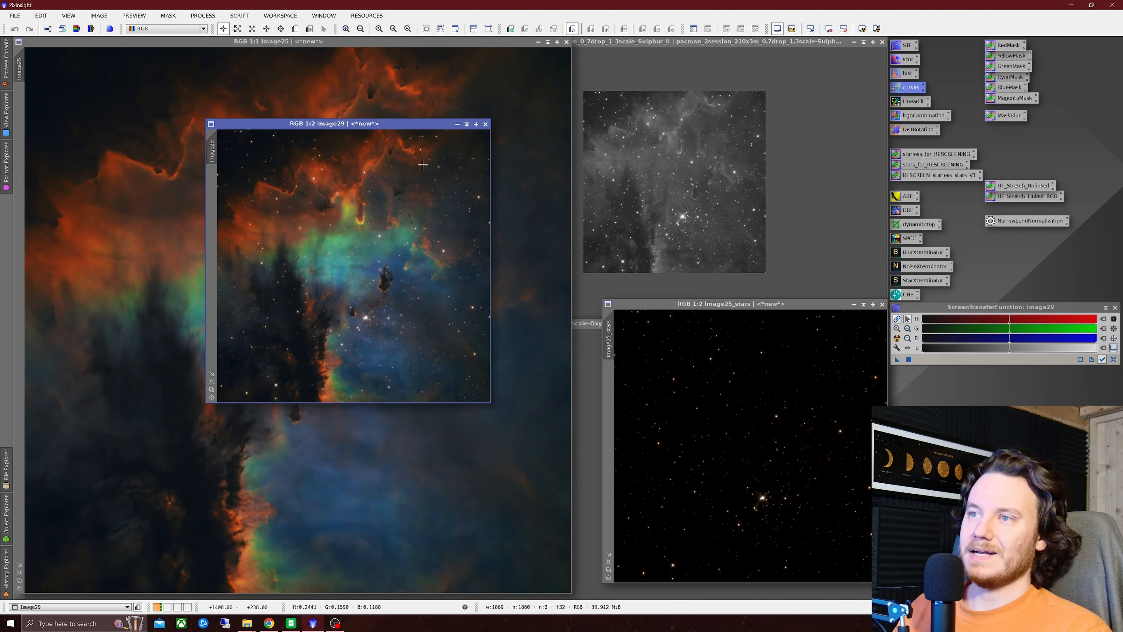
pyautogui.scroll(1, 405, 271)
pyautogui.click(213, 375)
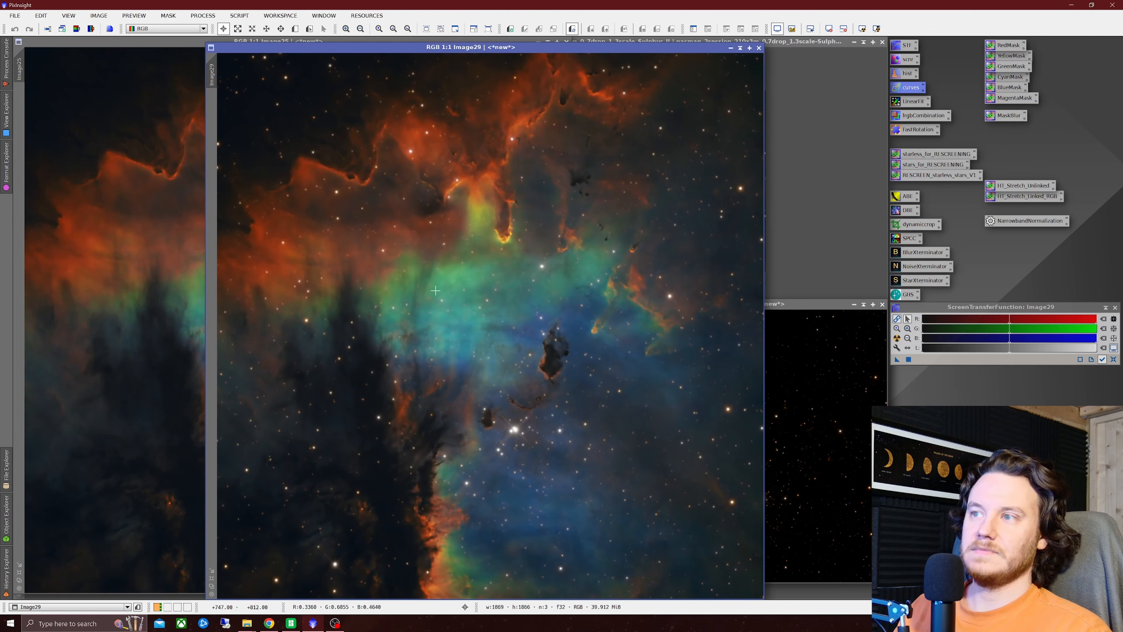
pyautogui.moveTo(528, 48); pyautogui.dragTo(458, 36)
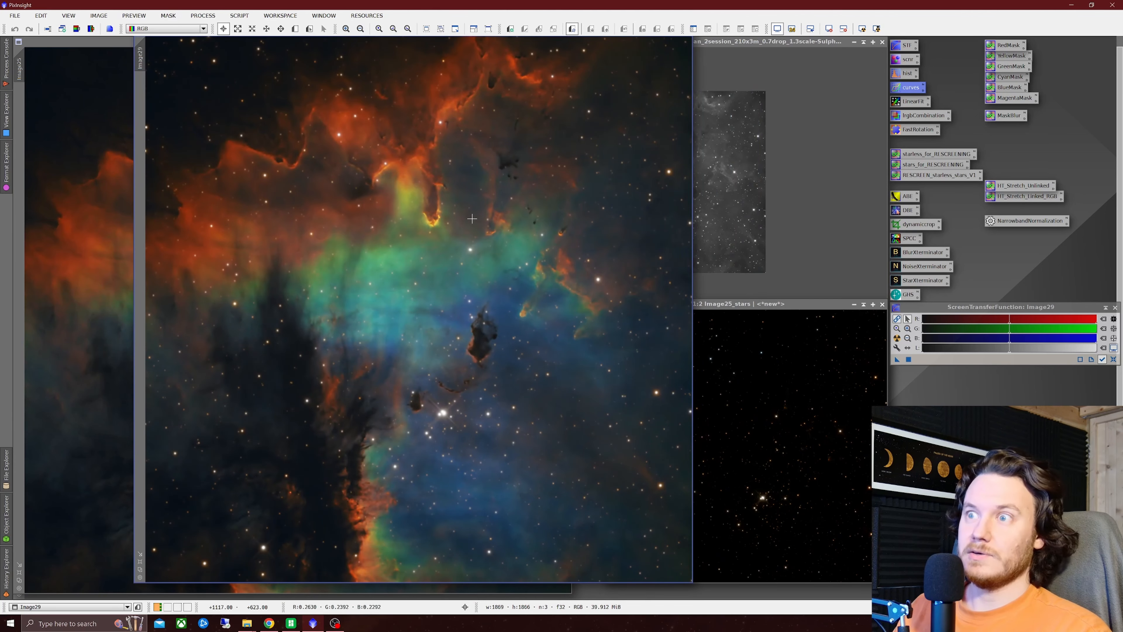
# Run NoiseXTerminator on the recombined image with Denoise 0.75 and Detail 0.15, and review the full result at 1:1
pyautogui.scroll(1, 395, 199)
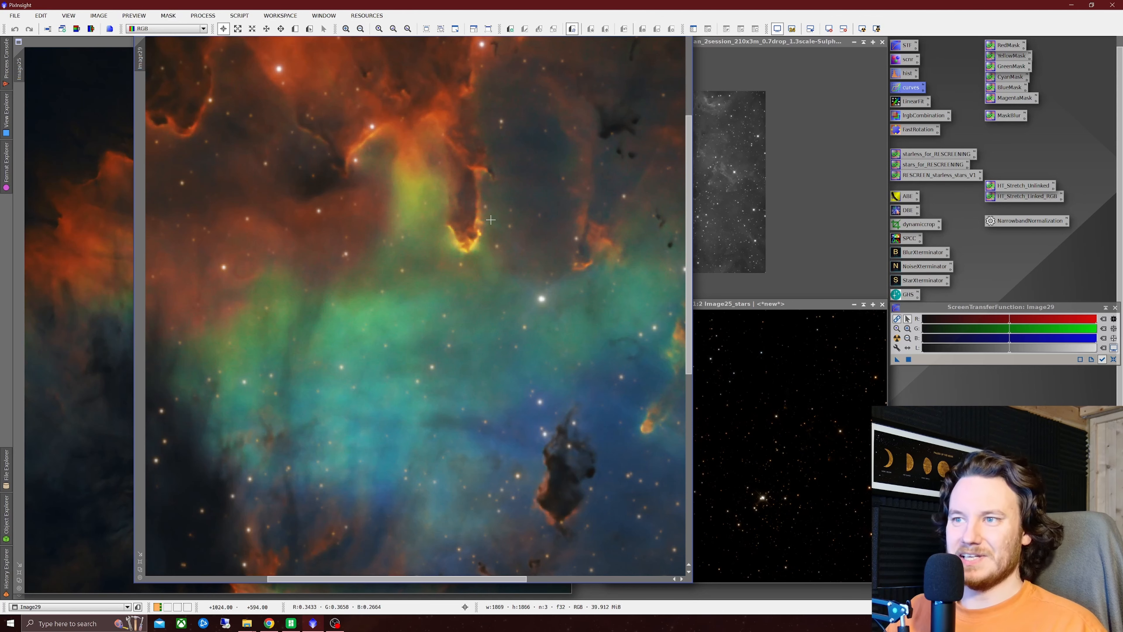
pyautogui.scroll(1, 436, 191)
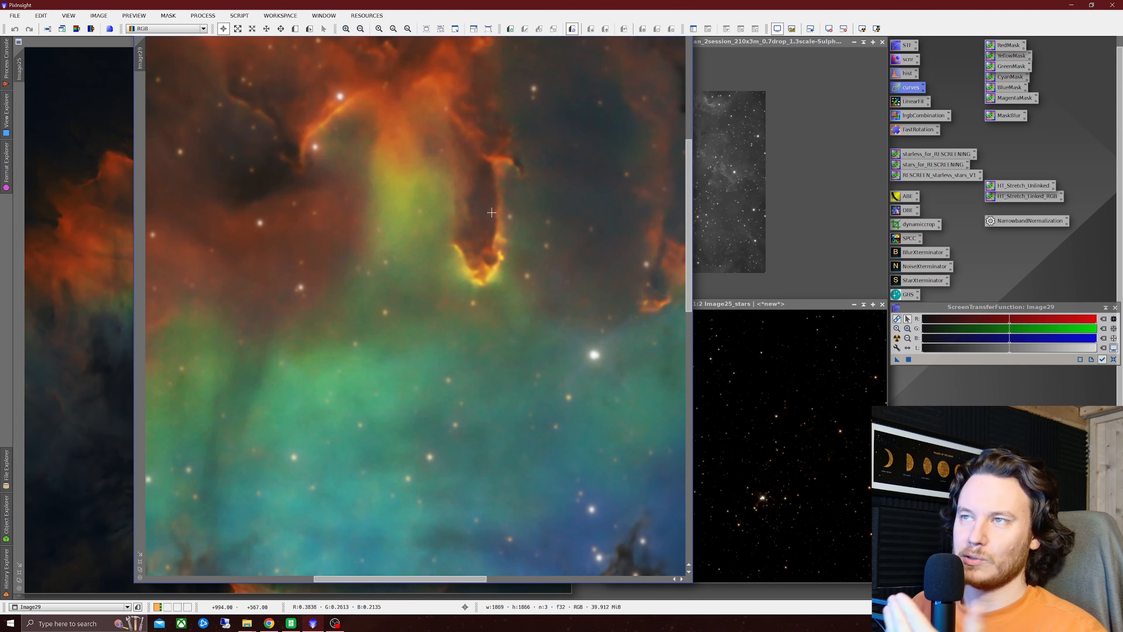
pyautogui.doubleClick(915, 267)
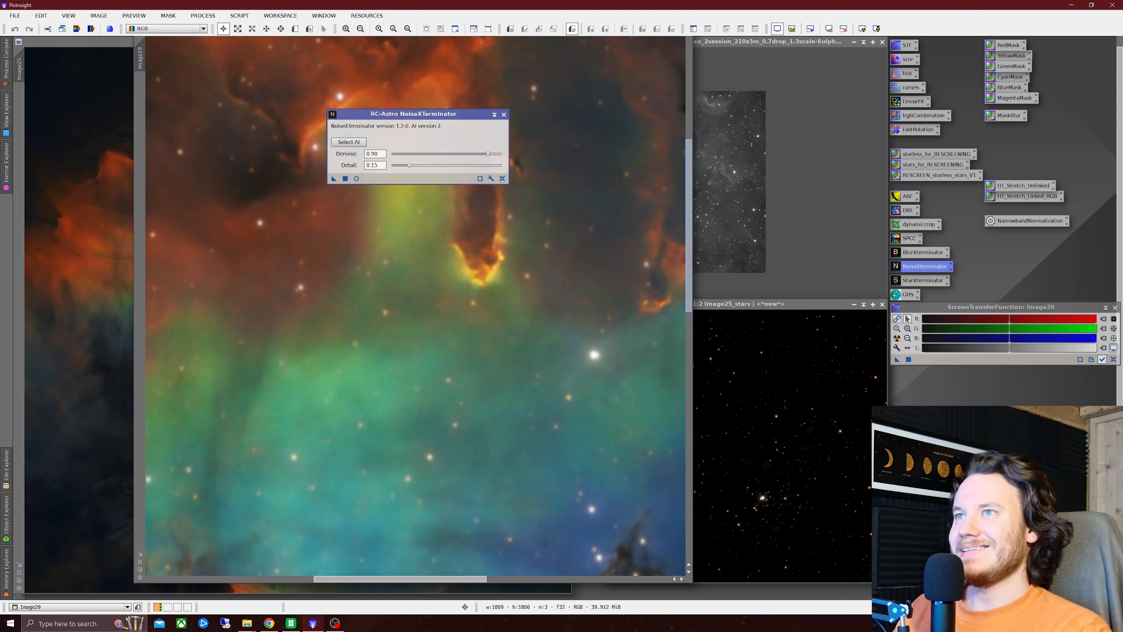
pyautogui.moveTo(438, 120); pyautogui.dragTo(818, 150)
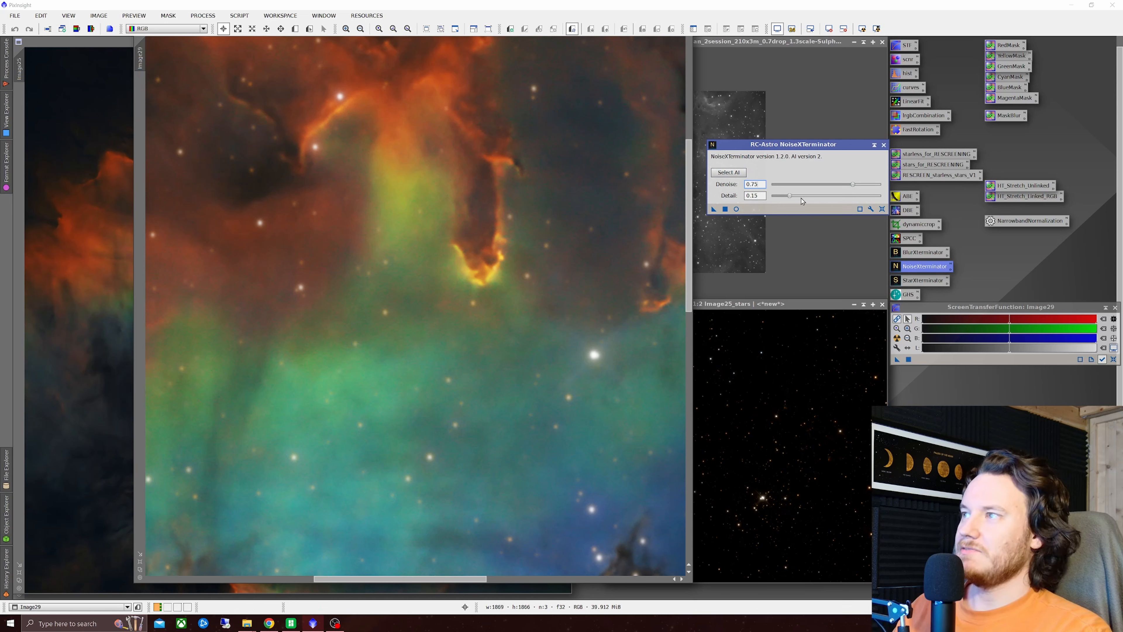
pyautogui.click(714, 209)
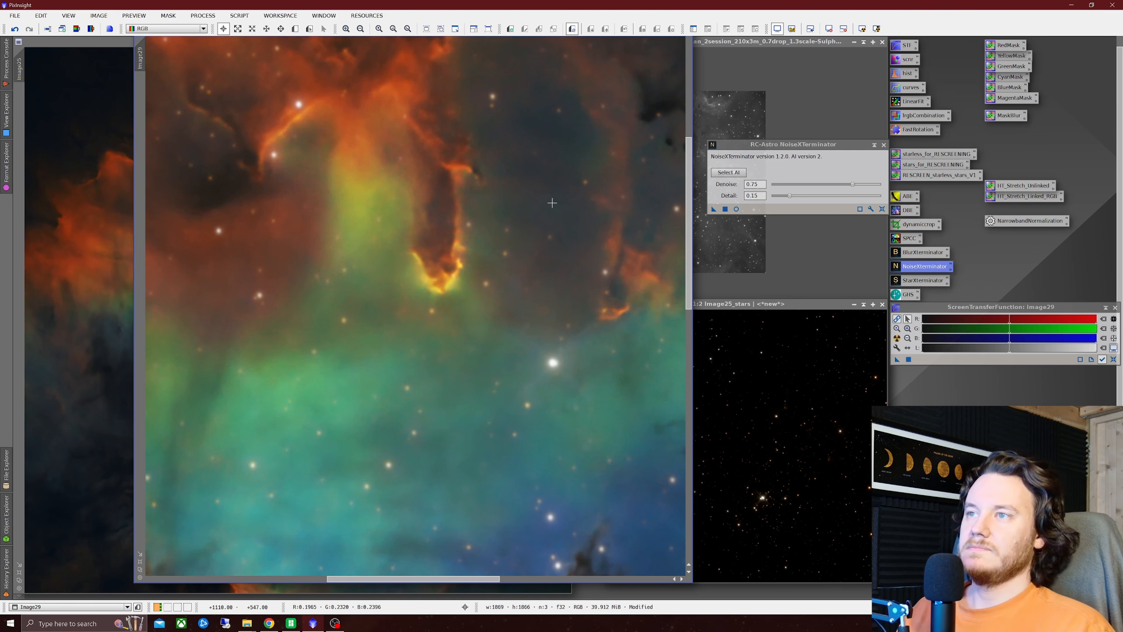
pyautogui.scroll(-3, 477, 211)
pyautogui.scroll(1, 389, 337)
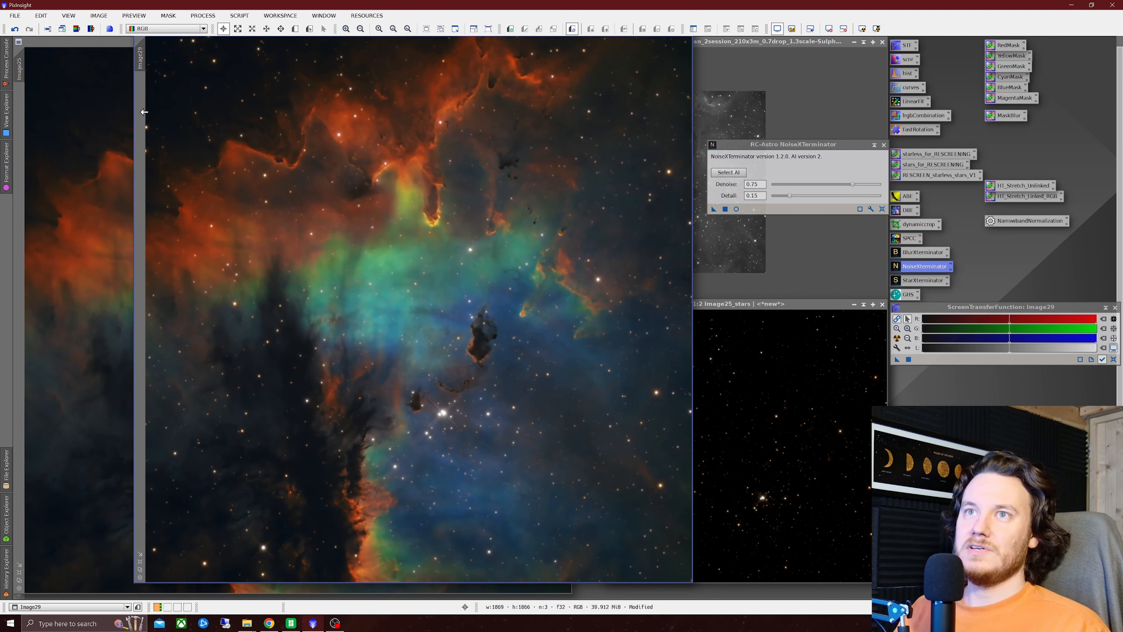
pyautogui.moveTo(142, 105)
pyautogui.mouseDown()
pyautogui.moveTo(140, 125)
pyautogui.moveTo(127, 116)
pyautogui.mouseUp()
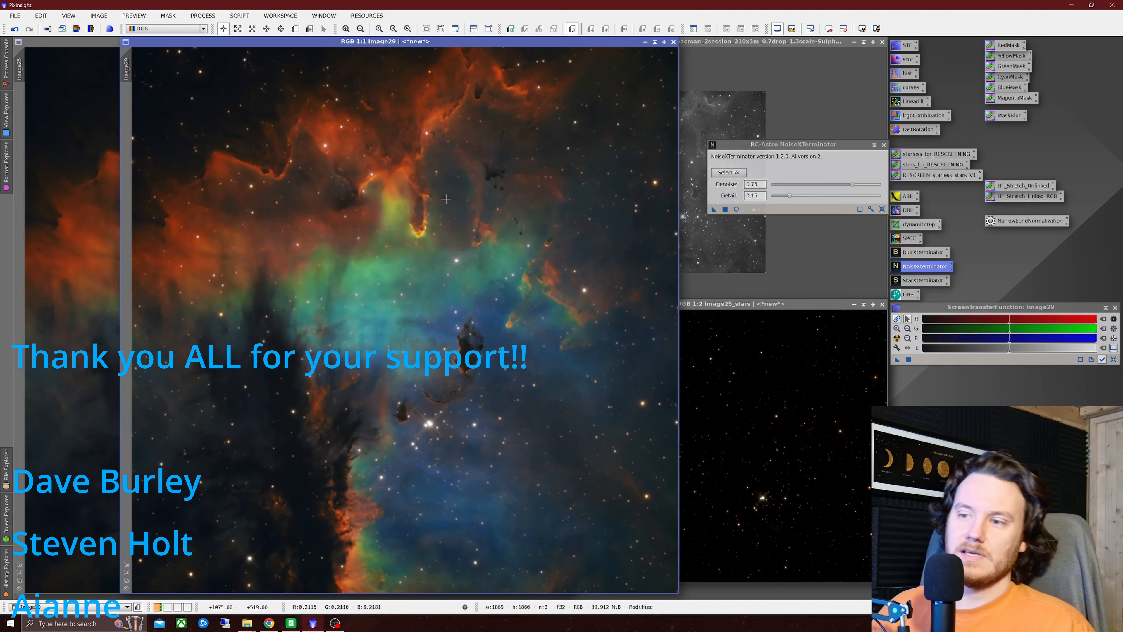